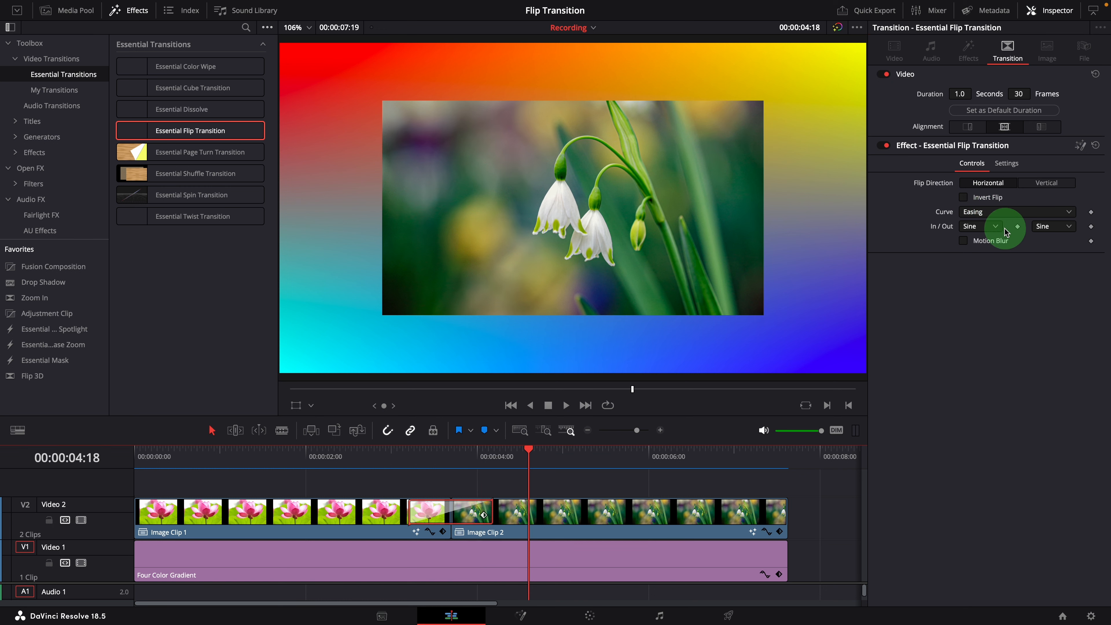
Step: Set the flip transition's easing to None for In and Bounce for Out, and play back the transition
{"action": "left_click", "coordinate": [981, 227]}
{"action": "left_click", "coordinate": [972, 242]}
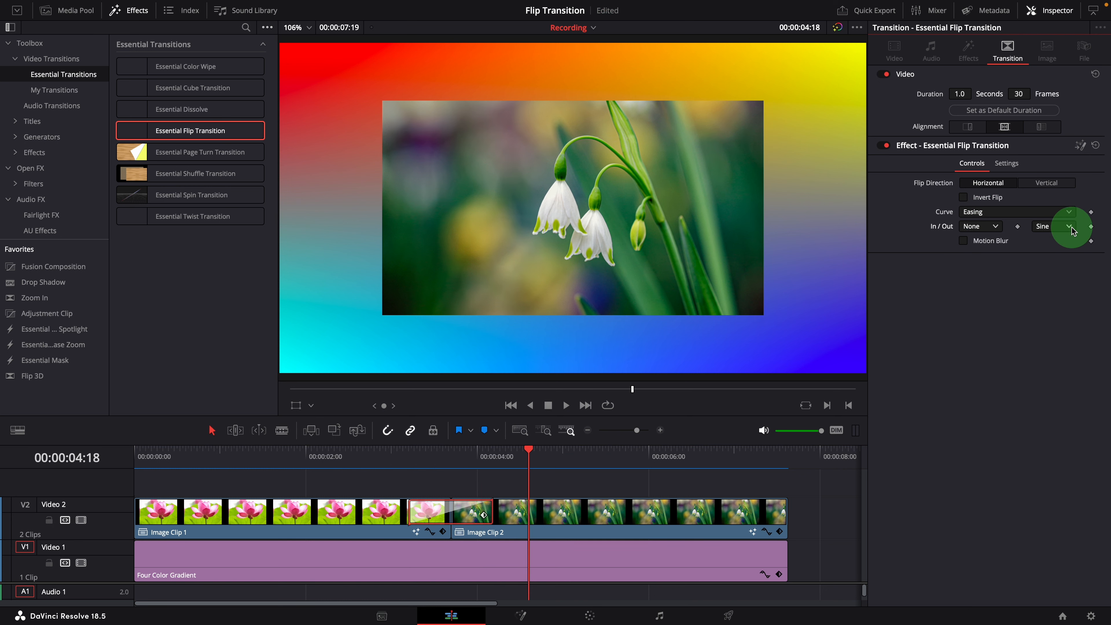
{"action": "left_click", "coordinate": [1053, 227]}
{"action": "left_click", "coordinate": [1047, 369]}
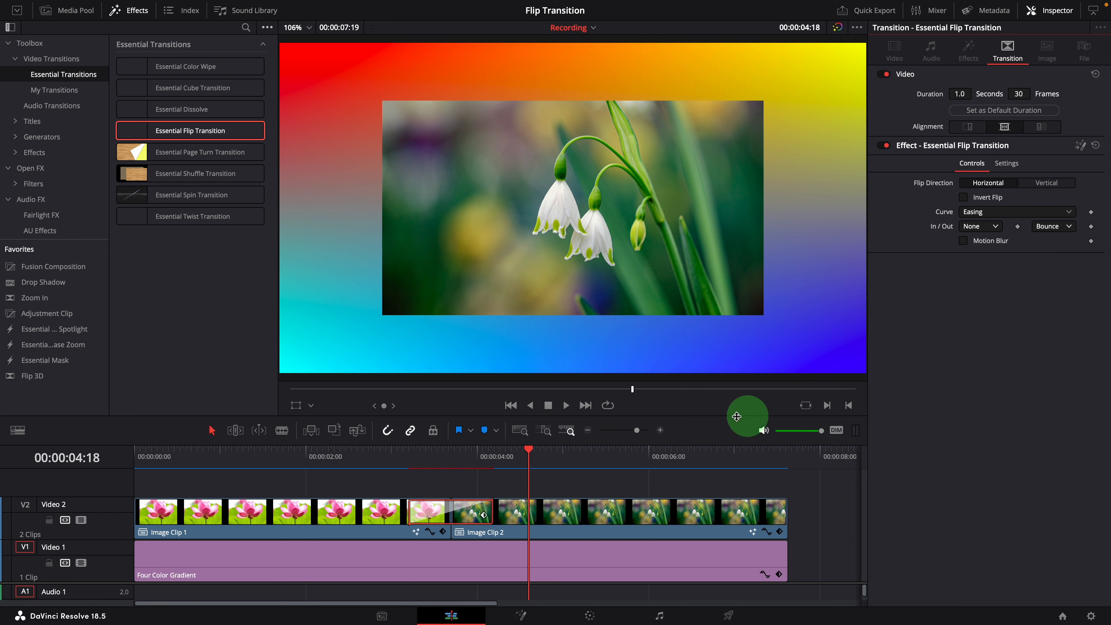
{"action": "left_click", "coordinate": [408, 461]}
{"action": "key", "text": "space"}
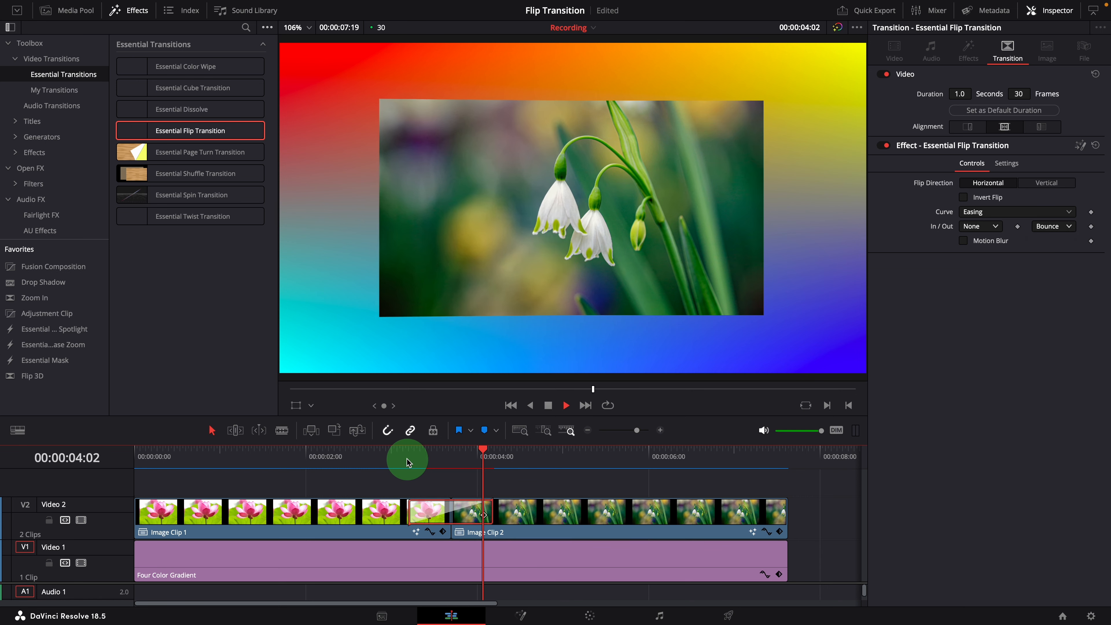
{"action": "left_click", "coordinate": [408, 460]}
{"action": "key", "text": "space"}
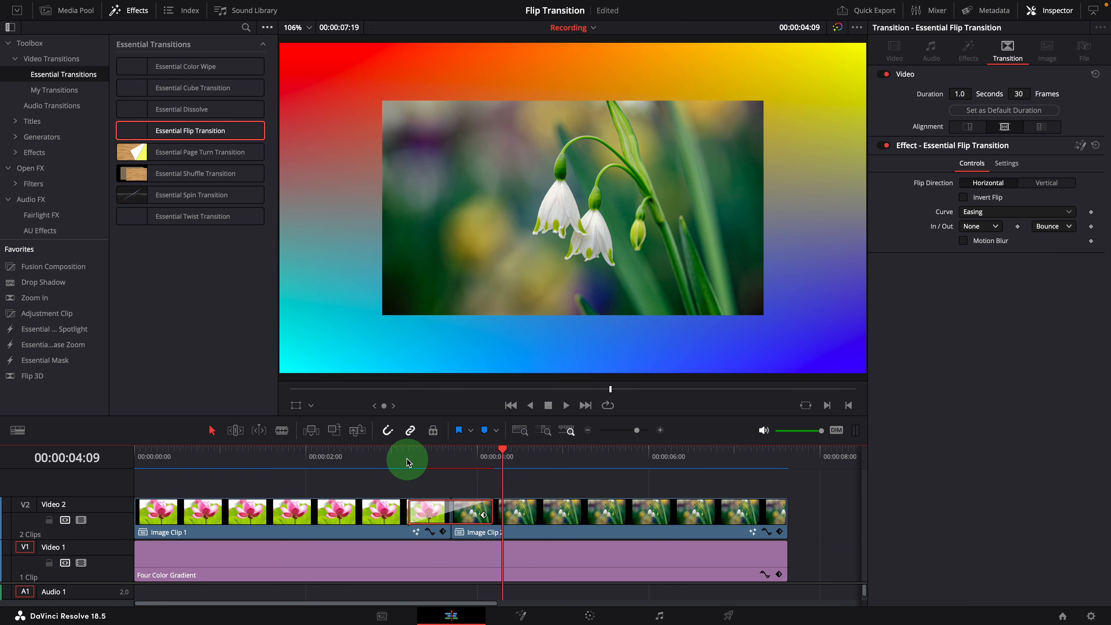
Step: Switch the flip transition's curve to Custom and play back the transition
{"action": "left_click", "coordinate": [975, 212]}
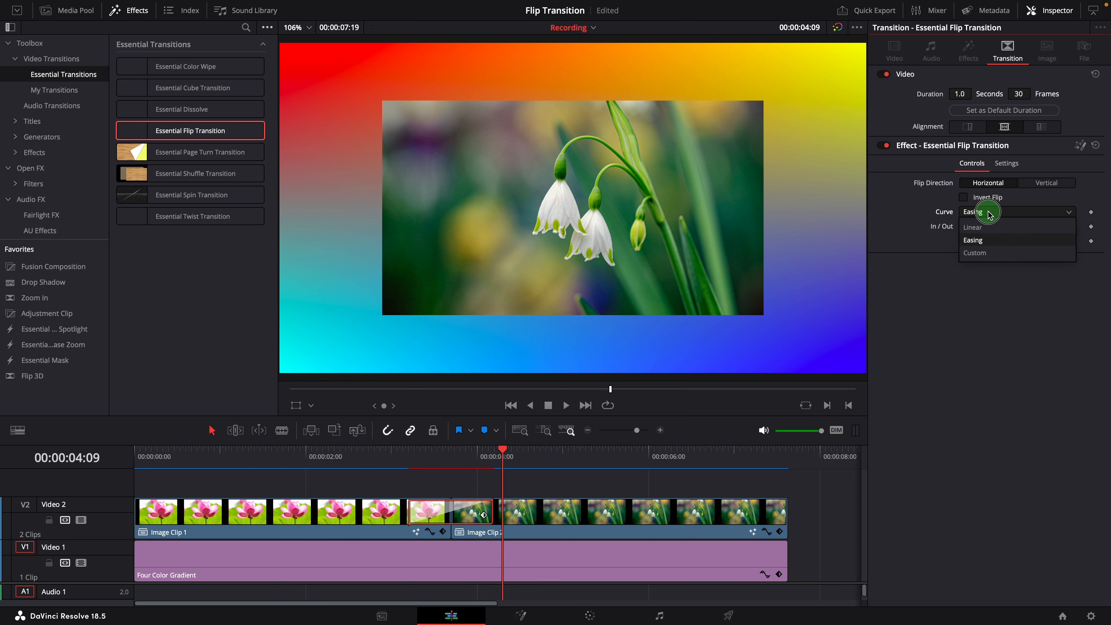
{"action": "left_click", "coordinate": [984, 252]}
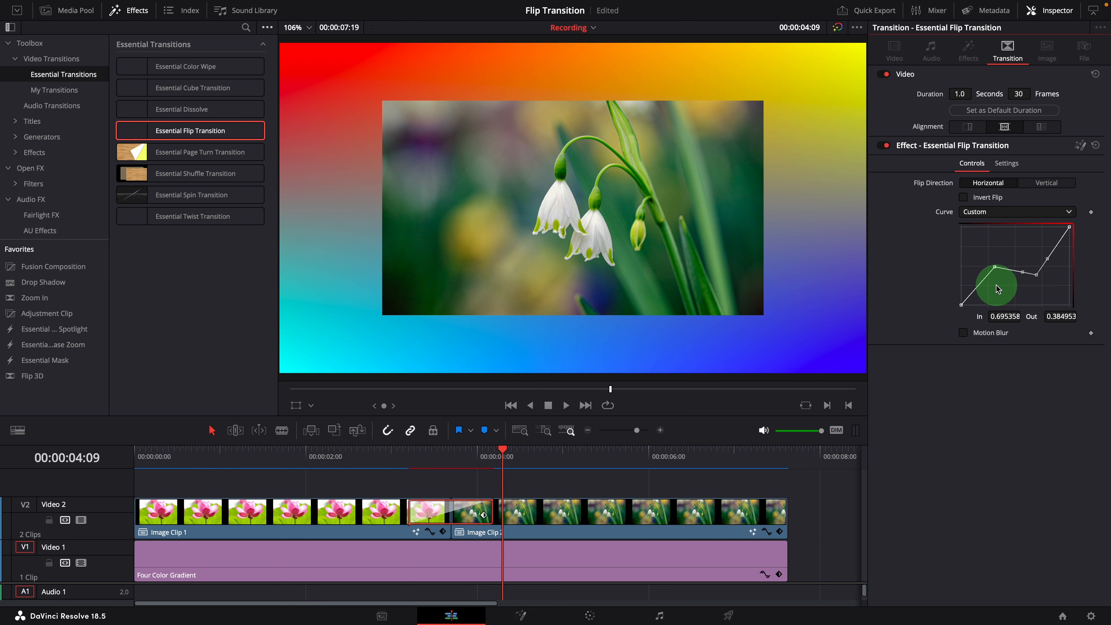
{"action": "left_click", "coordinate": [407, 457]}
{"action": "key", "text": "space"}
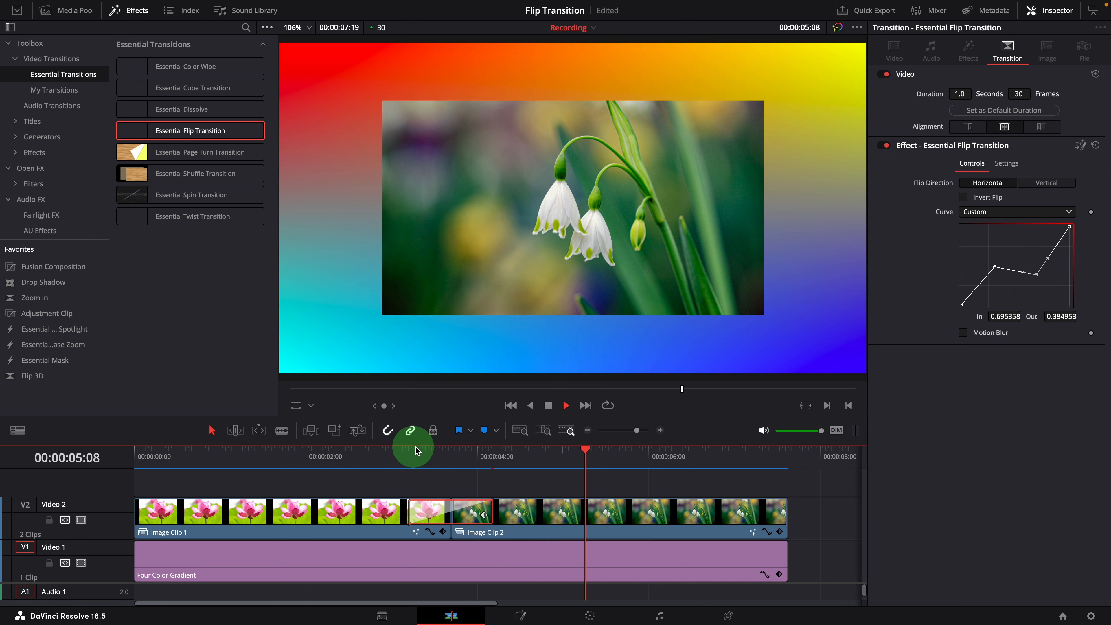
{"action": "left_click", "coordinate": [411, 451]}
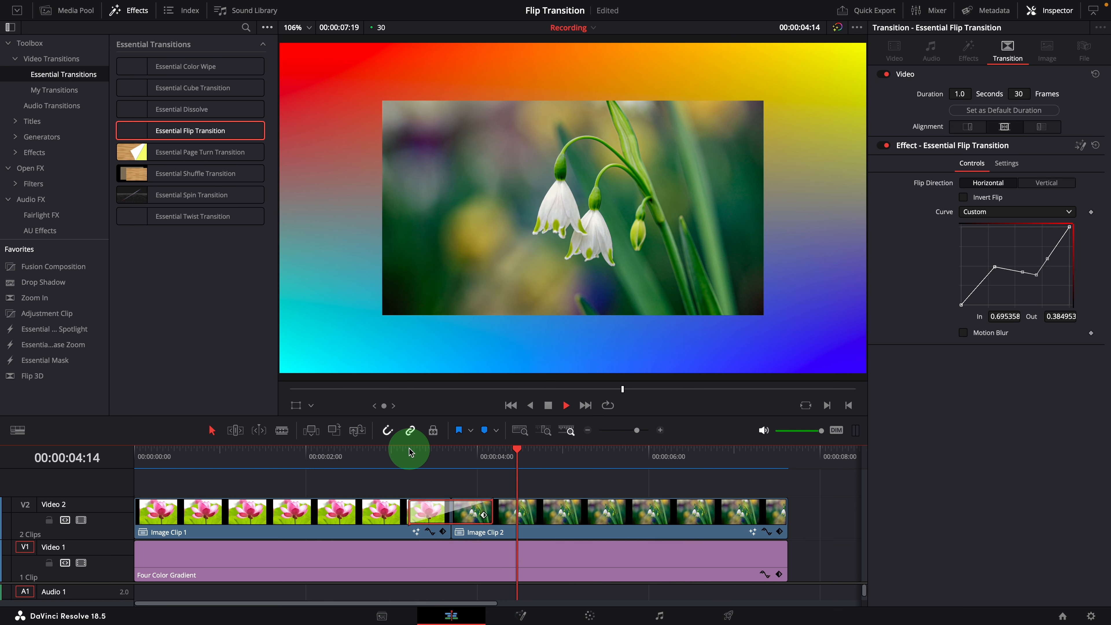
{"action": "key", "text": "space"}
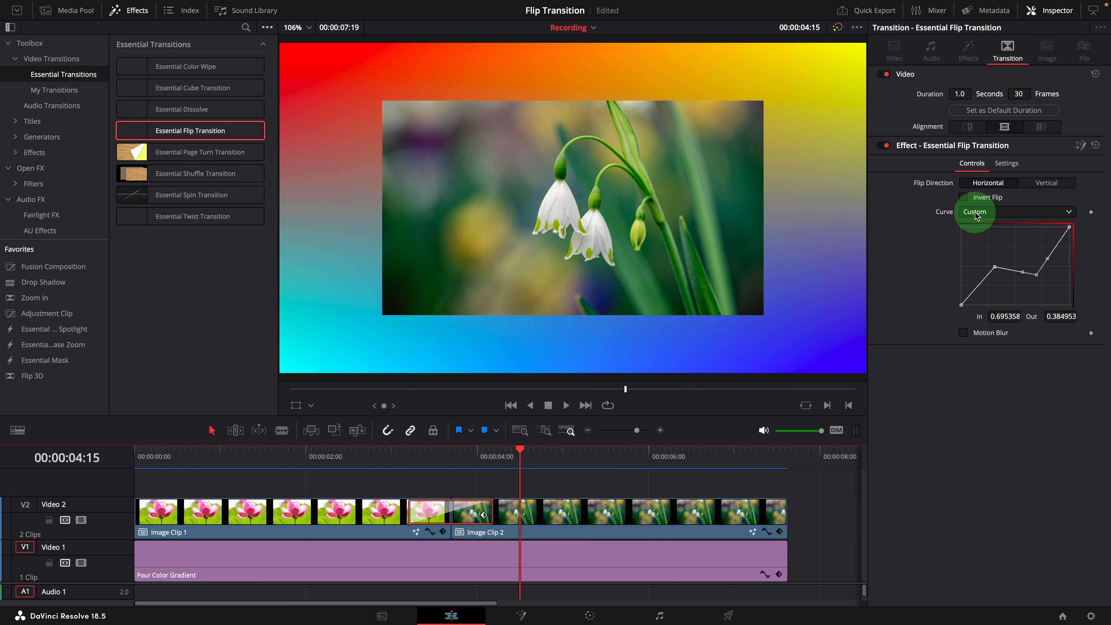
Step: Set the flip transition's curve to Linear and play back the transition
{"action": "left_click", "coordinate": [997, 212]}
{"action": "left_click", "coordinate": [988, 228]}
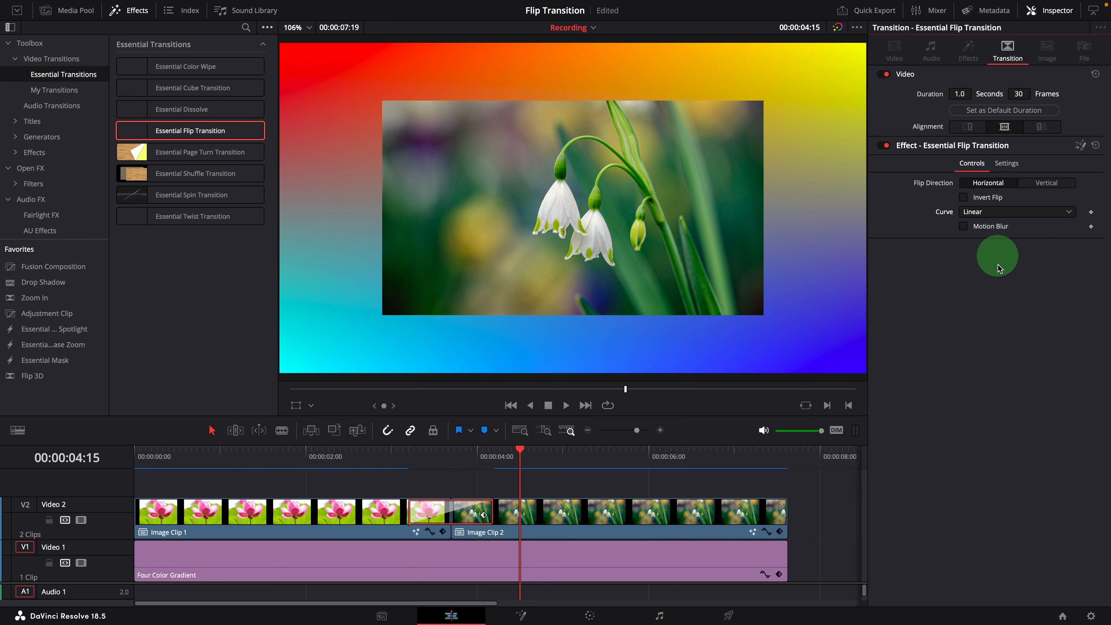
{"action": "left_click_drag", "start_coordinate": [399, 453], "coordinate": [382, 454]}
{"action": "key", "text": "space"}
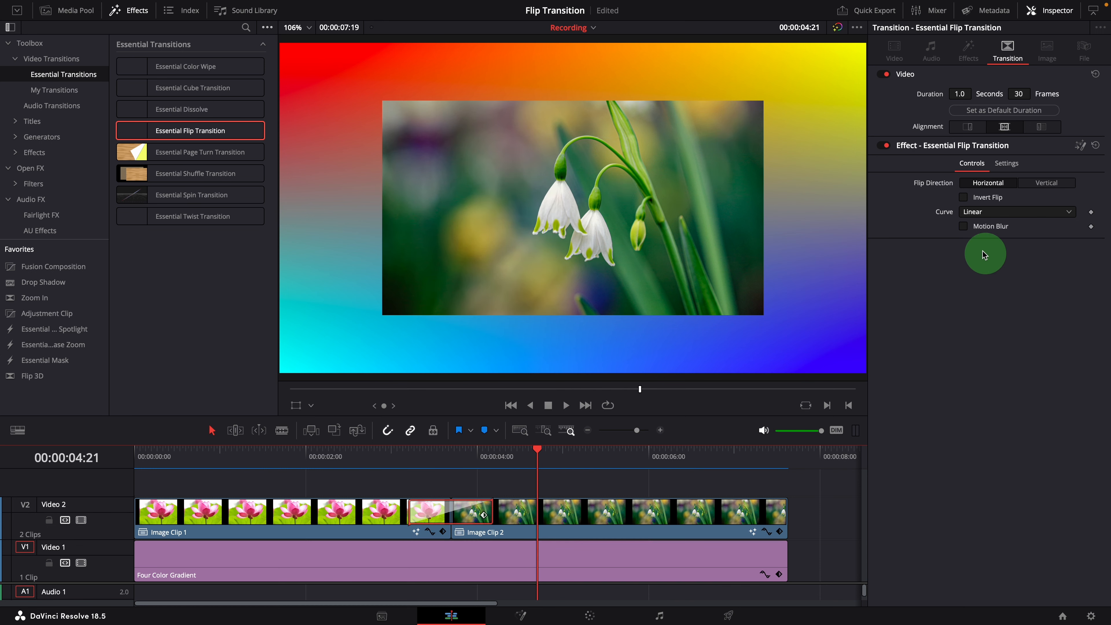
Step: Enable Motion Blur for the flip transition and play it back from its start
{"action": "left_click", "coordinate": [964, 227]}
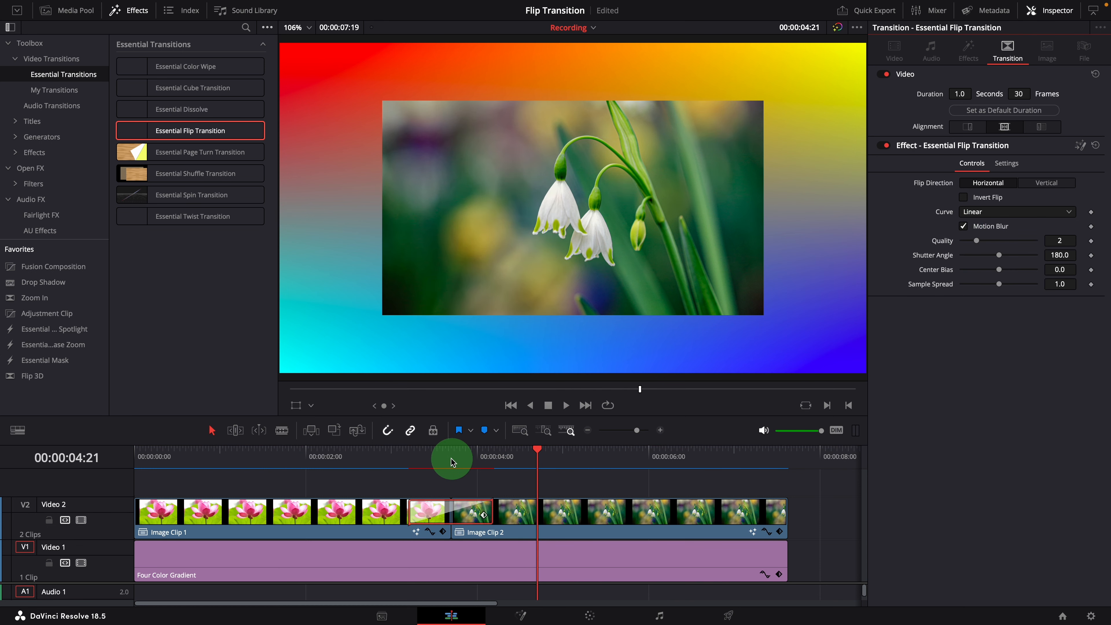
{"action": "left_click", "coordinate": [409, 457]}
{"action": "key", "text": "space"}
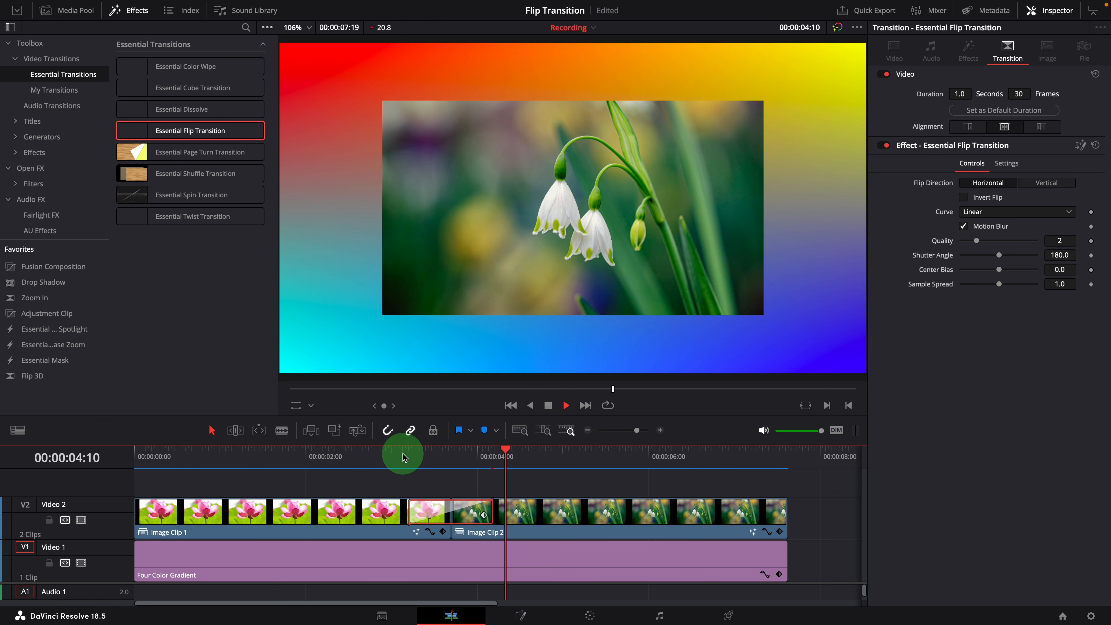
Step: Set the motion blur's Quality to 3, Shutter Angle to 326.0, Center Bias to 0.46 and Sample Spread to 2.27, and preview the transition
{"action": "left_click", "coordinate": [455, 456]}
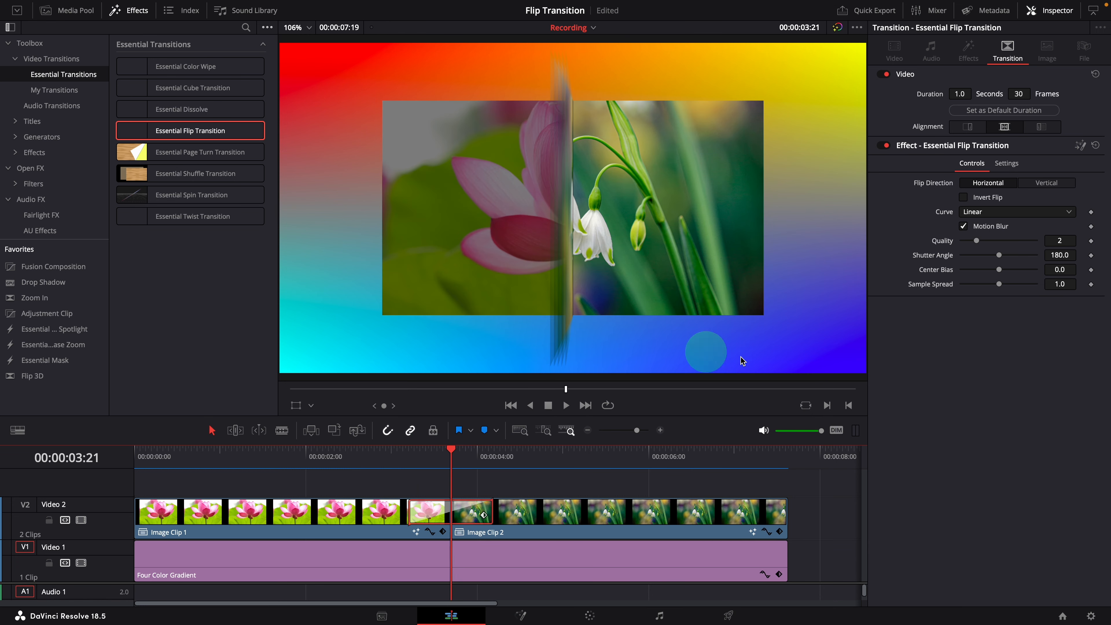
{"action": "left_click", "coordinate": [984, 242]}
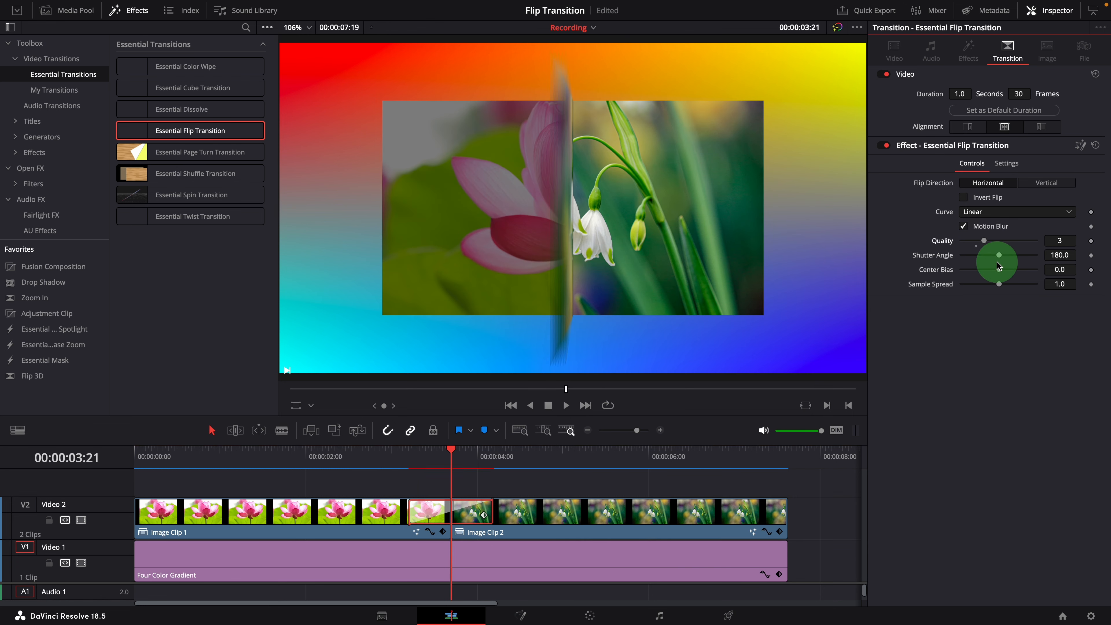
{"action": "left_click_drag", "start_coordinate": [999, 258], "coordinate": [1024, 253]}
{"action": "left_click", "coordinate": [1016, 271]}
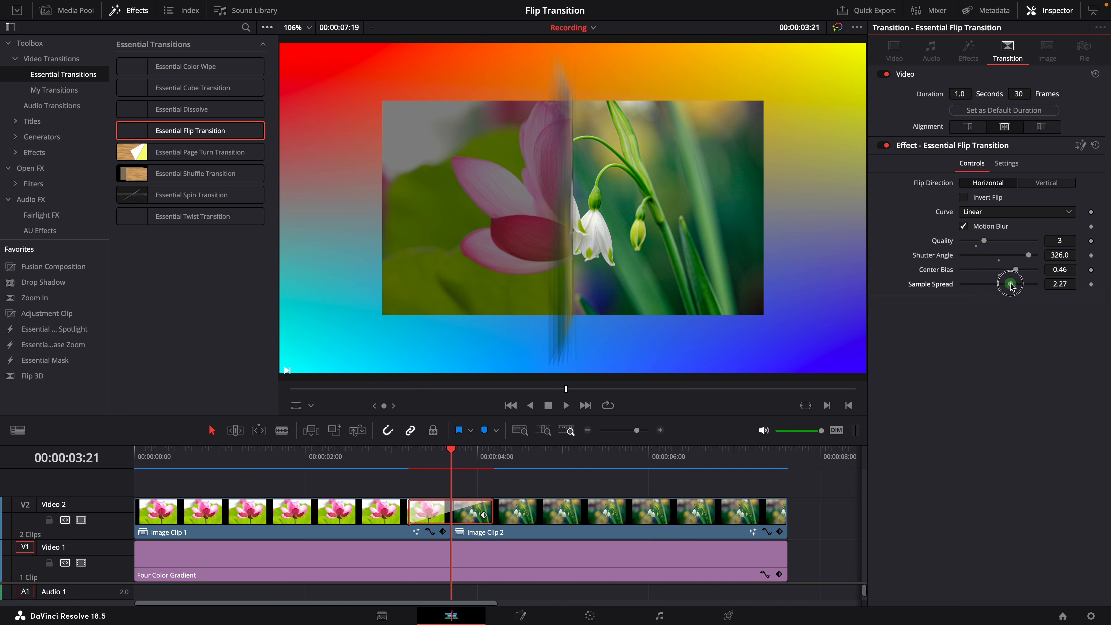
{"action": "left_click", "coordinate": [395, 456]}
{"action": "key", "text": "space"}
{"action": "left_click", "coordinate": [395, 456]}
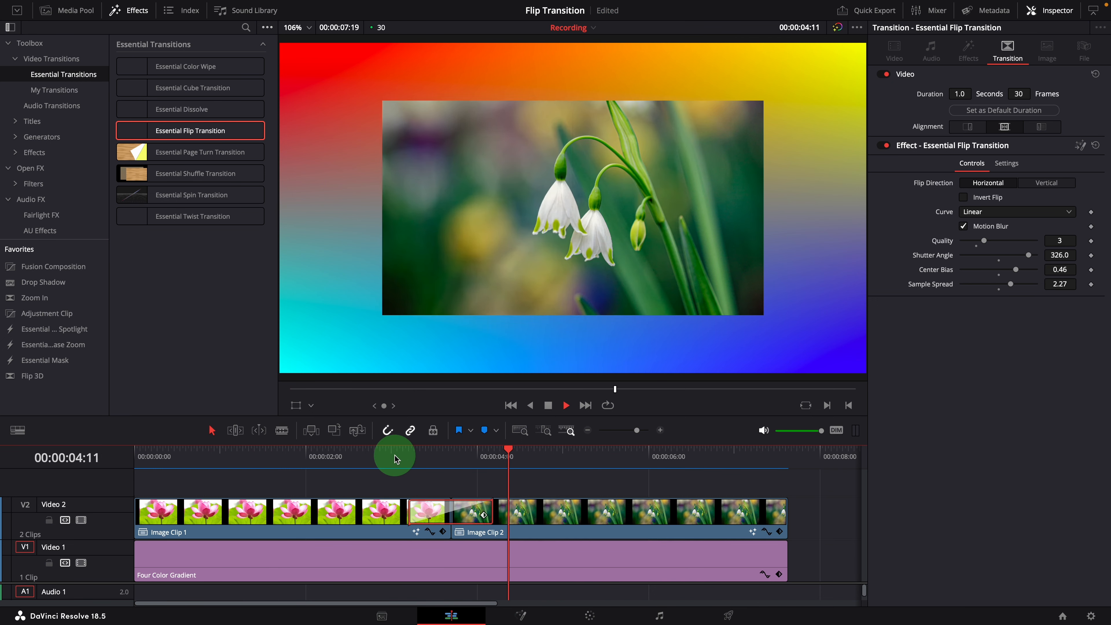
{"action": "left_click", "coordinate": [395, 456]}
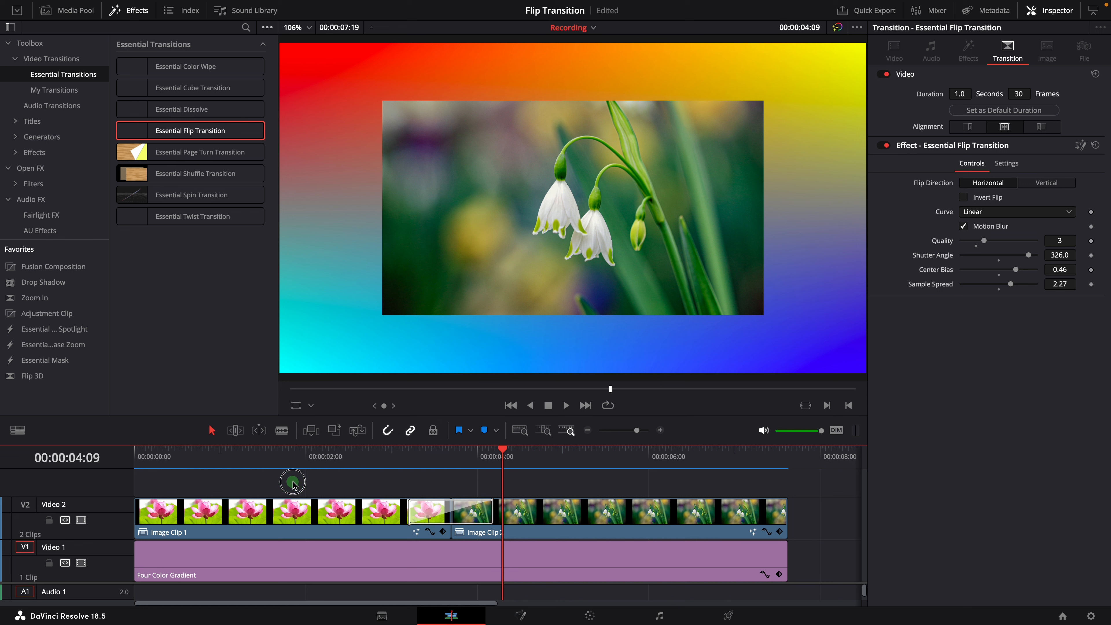
Step: Combine Image Clip 1, Image Clip 2 and their transition into a new compound clip with the default name
{"action": "left_click_drag", "start_coordinate": [293, 483], "coordinate": [645, 529]}
{"action": "right_click", "coordinate": [523, 511]}
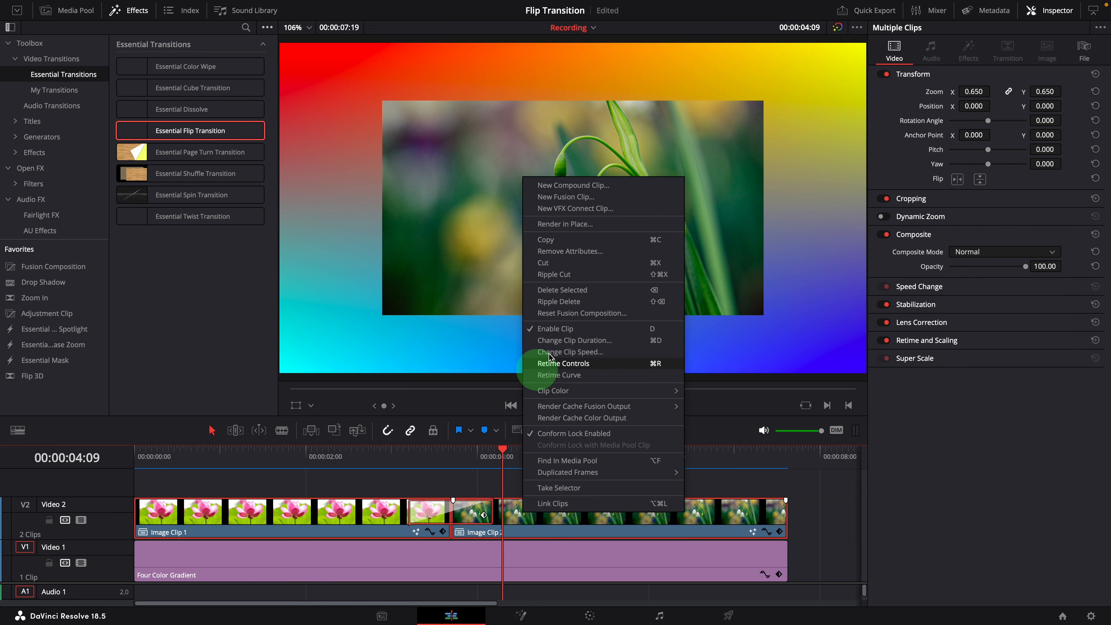
{"action": "left_click", "coordinate": [568, 185]}
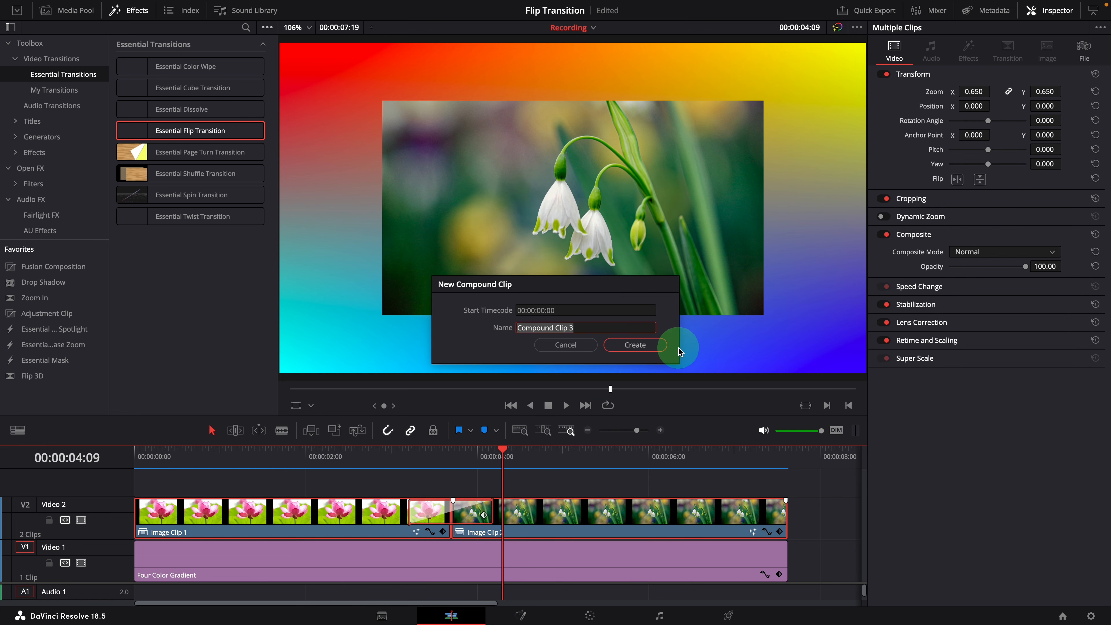
{"action": "left_click", "coordinate": [637, 345]}
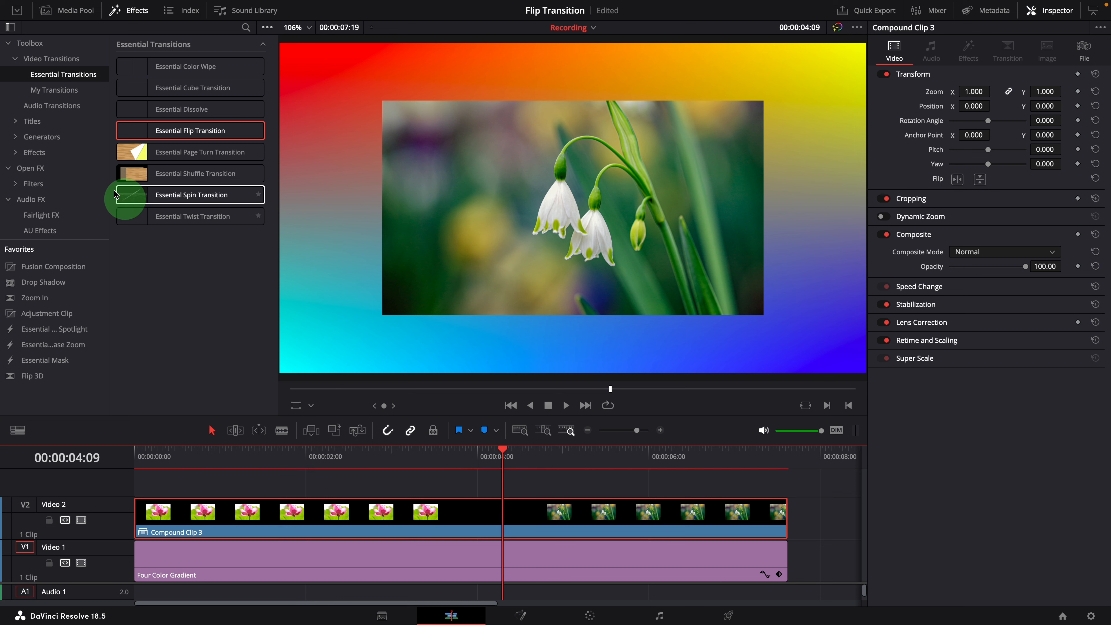
Step: Apply the Essential Outline effect to the compound clip on Video 2
{"action": "left_click", "coordinate": [34, 153]}
{"action": "left_click", "coordinate": [44, 168]}
{"action": "left_click", "coordinate": [149, 241]}
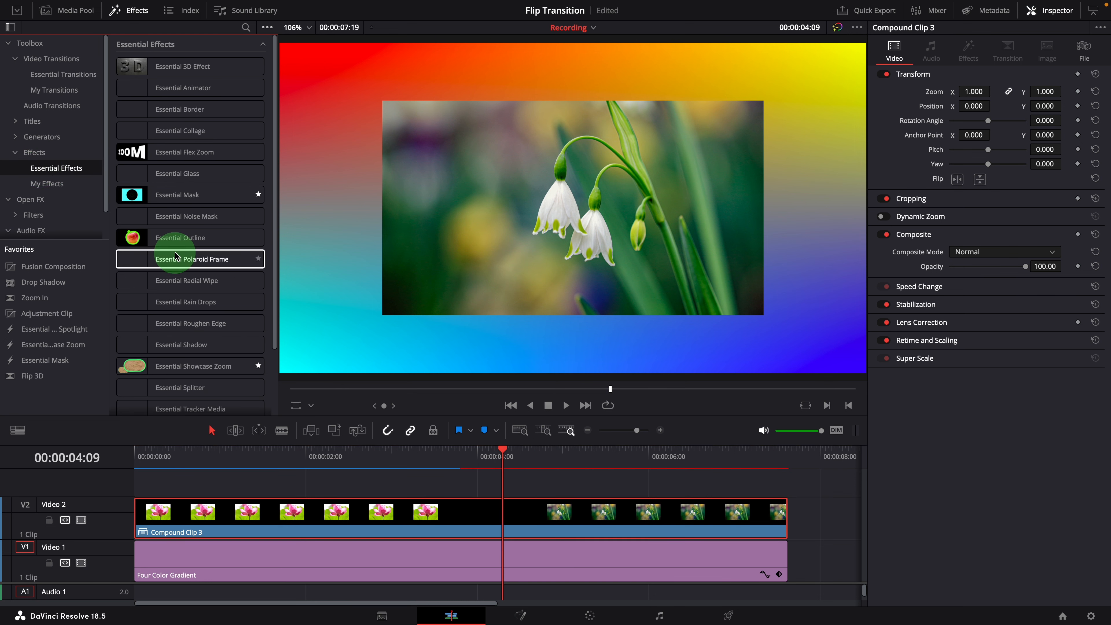
{"action": "left_click_drag", "start_coordinate": [150, 242], "coordinate": [426, 513]}
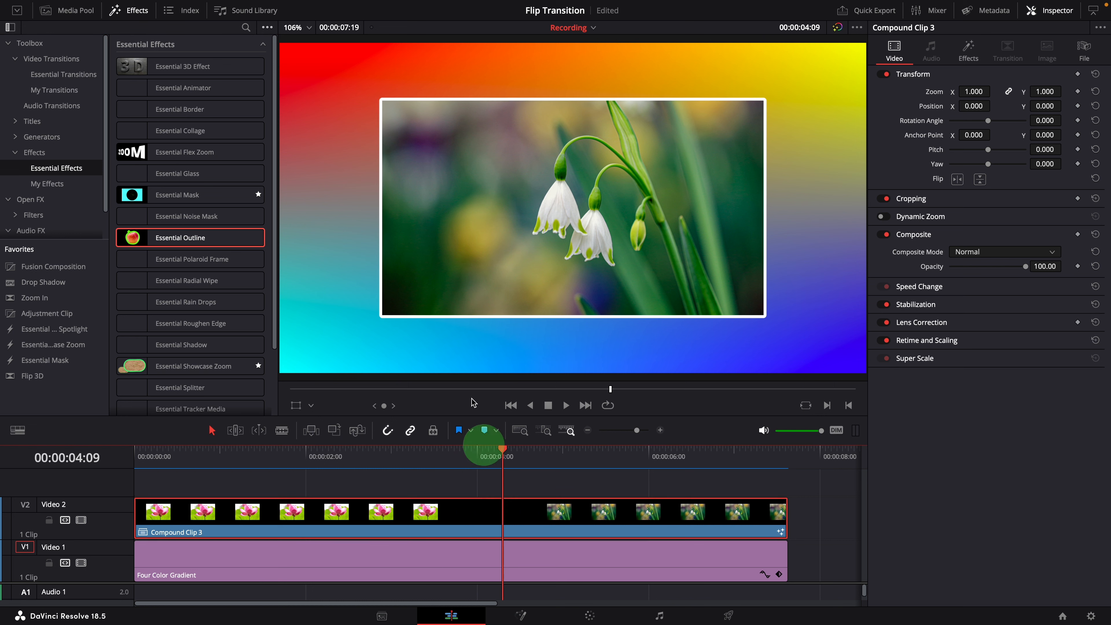
Step: Apply the Resolve FX Stylize Drop Shadow filter to the compound clip and play back the transition
{"action": "left_click", "coordinate": [33, 215]}
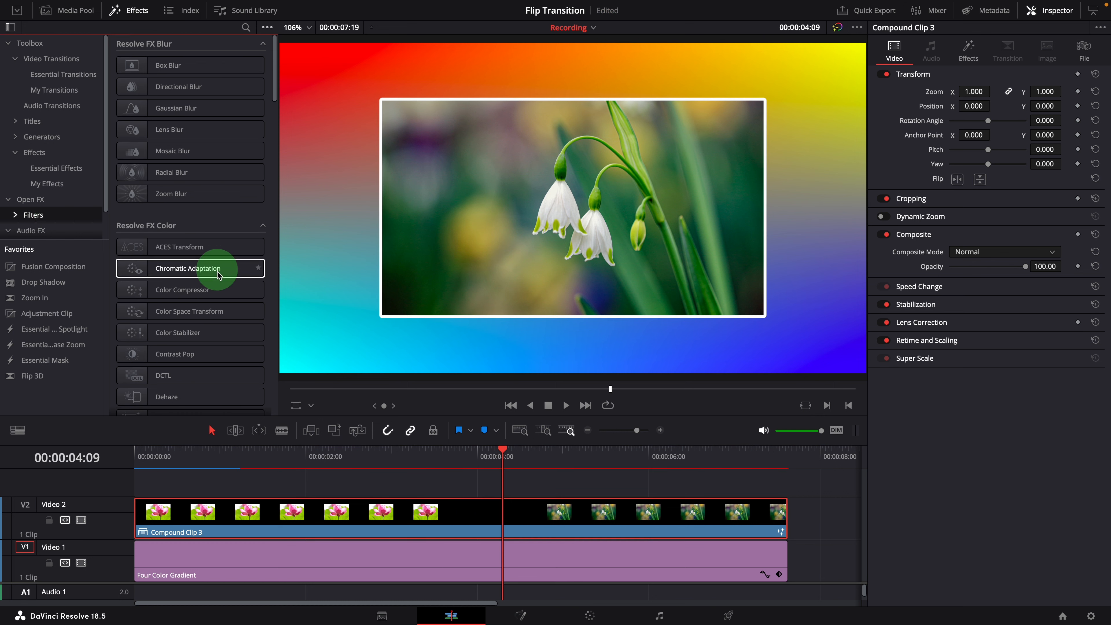
{"action": "scroll", "coordinate": [219, 263], "scroll_direction": "down", "scroll_amount": 5}
{"action": "scroll", "coordinate": [221, 247], "scroll_direction": "down", "scroll_amount": 10}
{"action": "scroll", "coordinate": [221, 245], "scroll_direction": "down", "scroll_amount": 3}
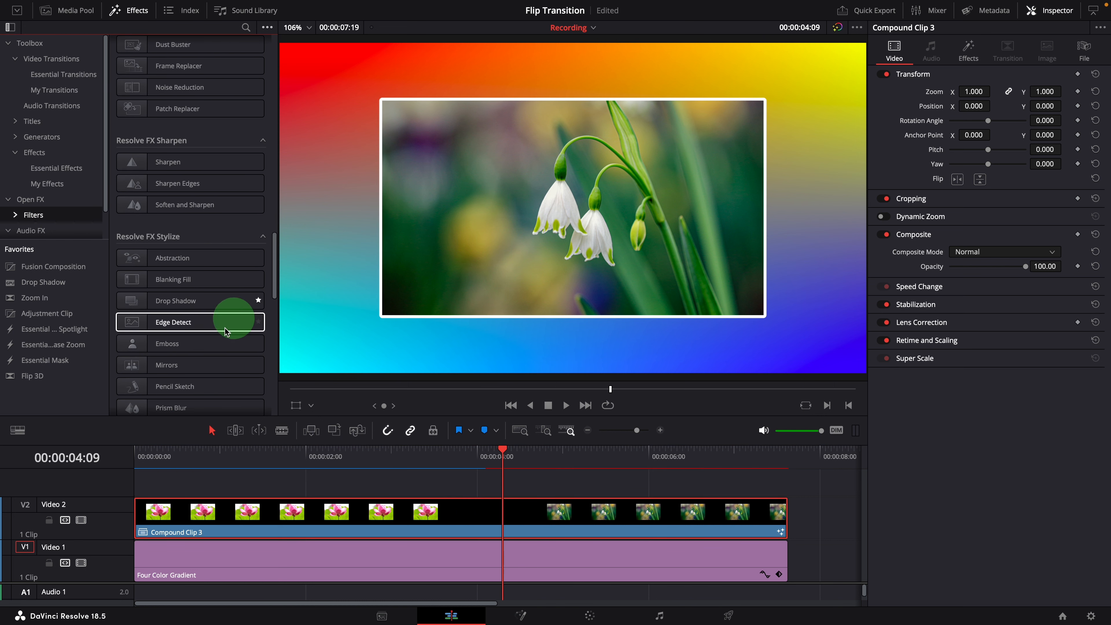
{"action": "left_click", "coordinate": [178, 301]}
{"action": "left_click_drag", "start_coordinate": [178, 301], "coordinate": [552, 515]}
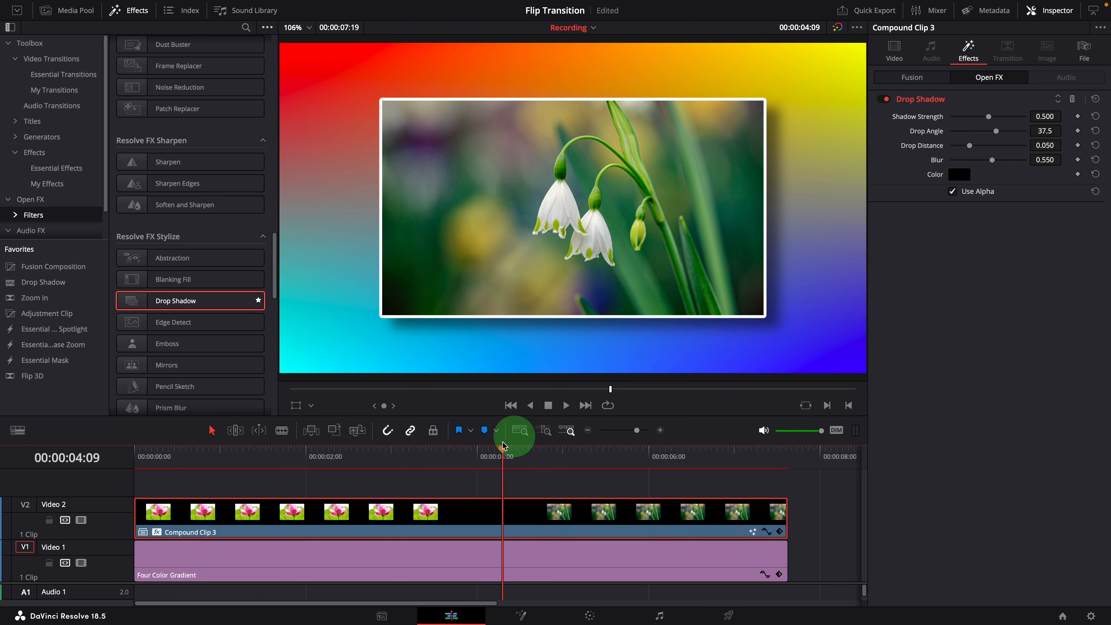
{"action": "left_click", "coordinate": [400, 452]}
{"action": "key", "text": "space"}
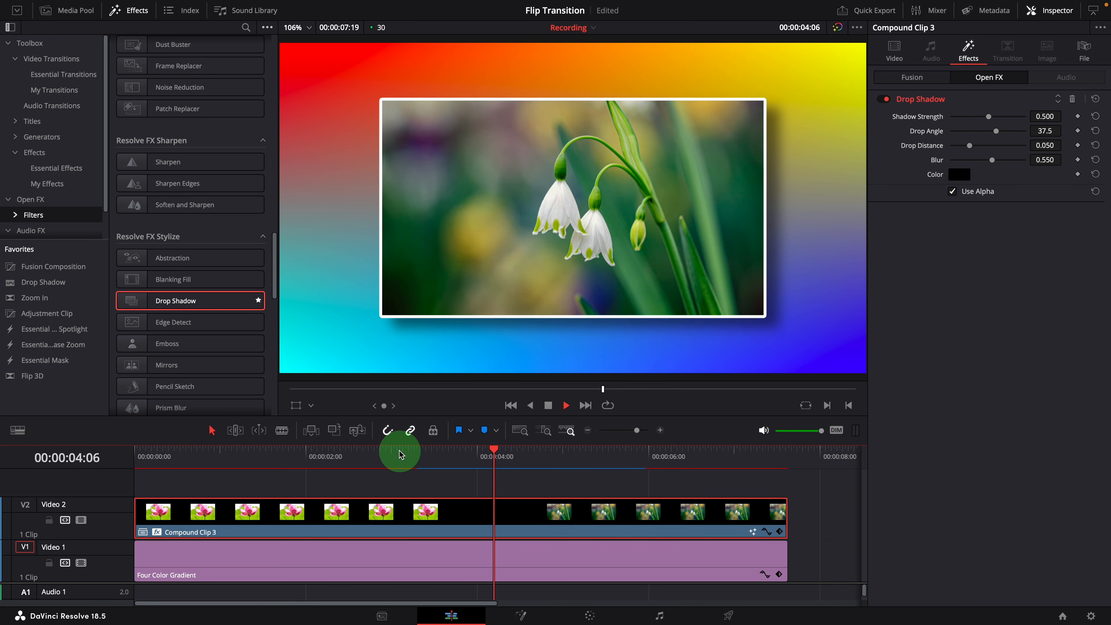
{"action": "left_click", "coordinate": [580, 492]}
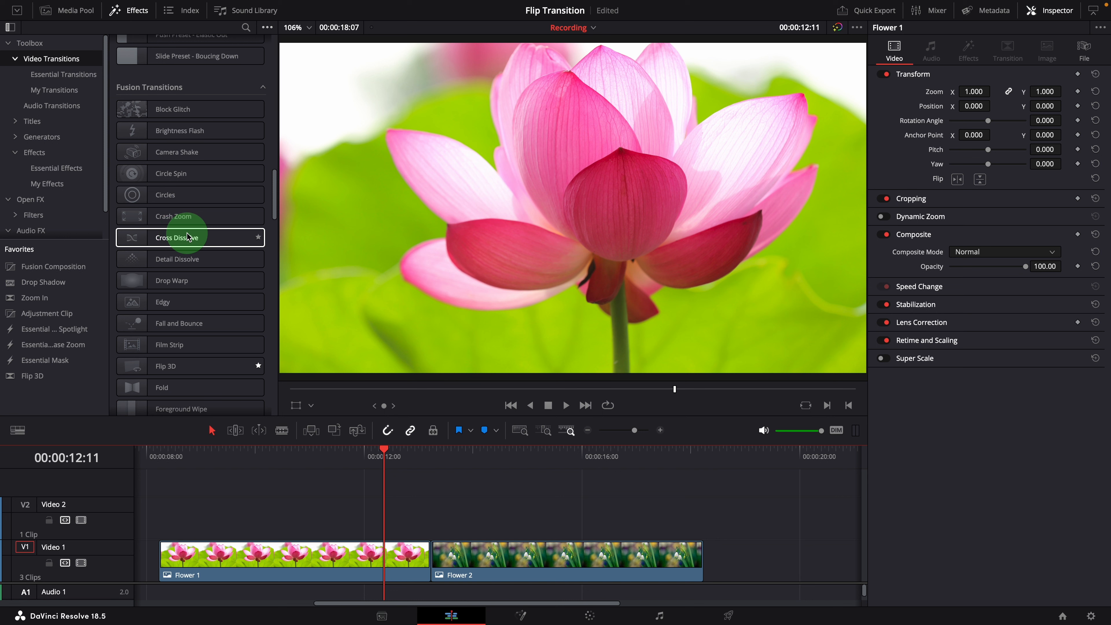
Step: Add the Fusion Cross Dissolve transition between Flower 1 and Flower 2, and open it in the Fusion page
{"action": "left_click", "coordinate": [182, 237]}
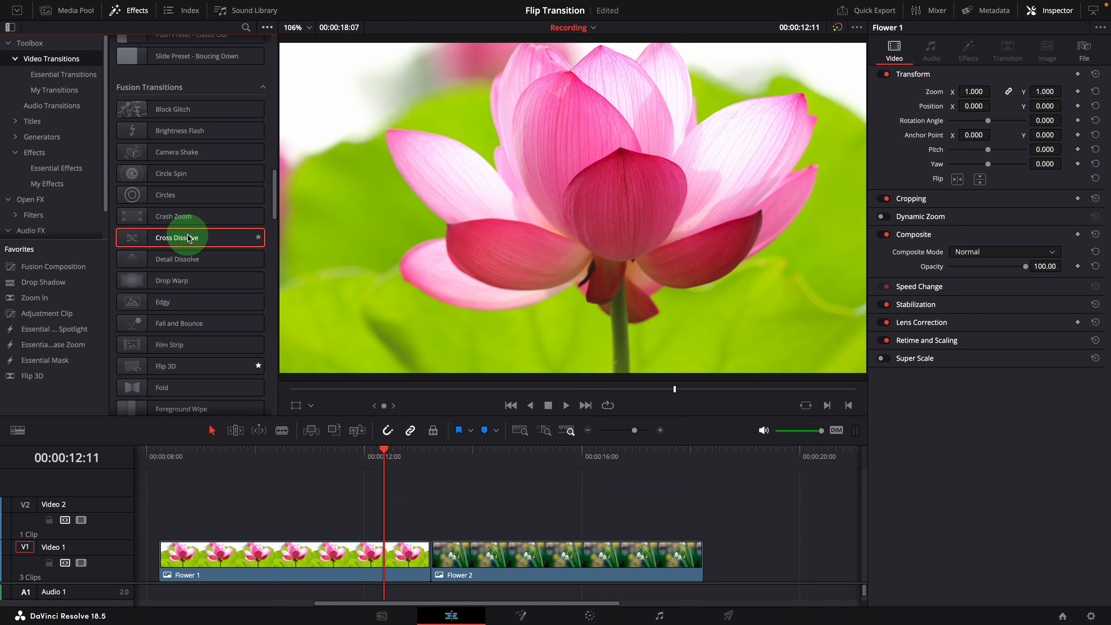
{"action": "left_click_drag", "start_coordinate": [189, 238], "coordinate": [433, 558]}
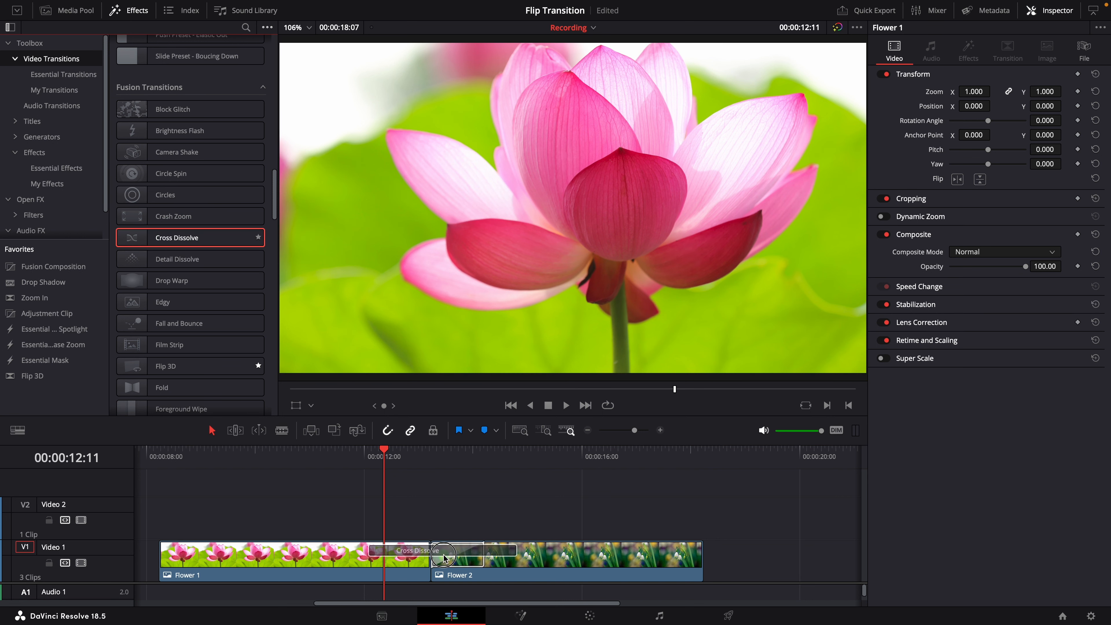
{"action": "left_click", "coordinate": [434, 451]}
{"action": "right_click", "coordinate": [432, 556]}
{"action": "left_click", "coordinate": [464, 562]}
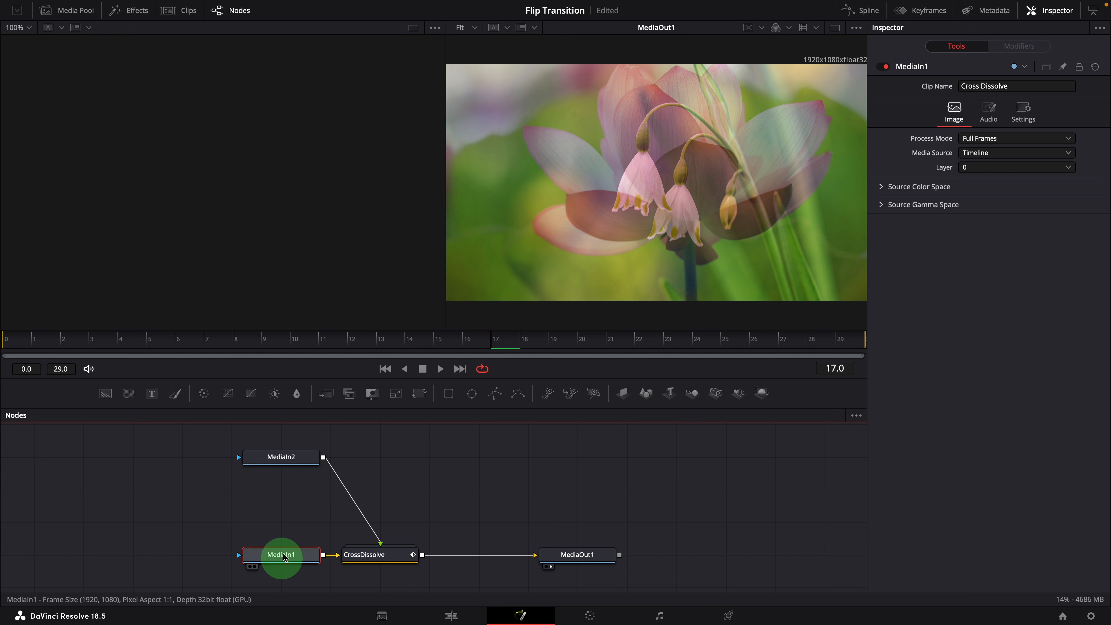
Step: Delete the CrossDissolve node that joins MediaIn1 and MediaIn2 before MediaOut1
{"action": "left_click", "coordinate": [280, 458]}
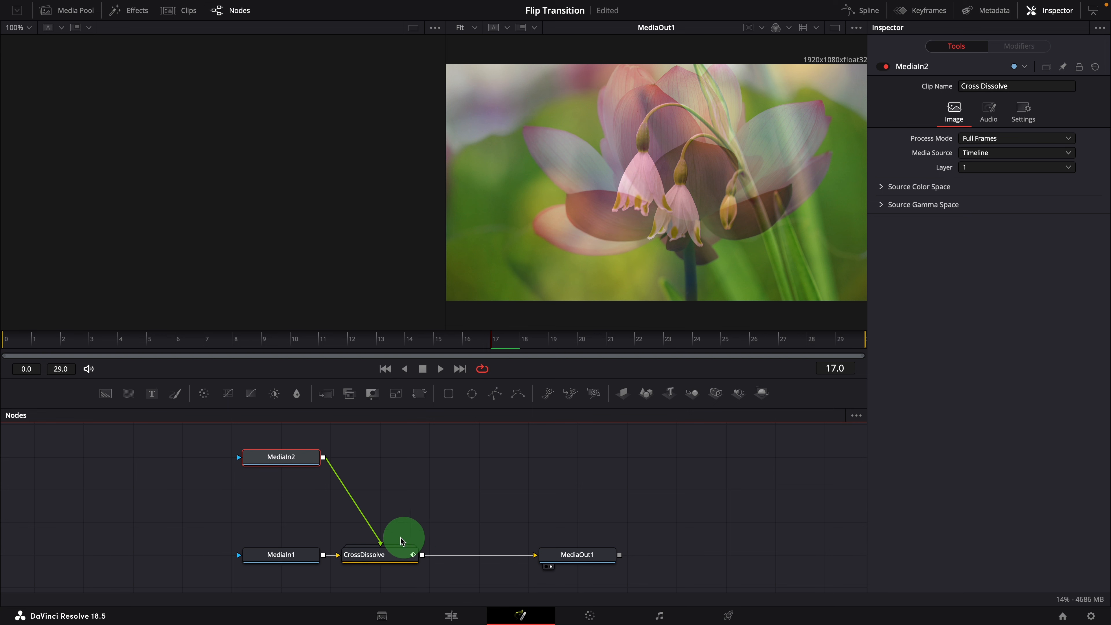
{"action": "left_click_drag", "start_coordinate": [370, 555], "coordinate": [419, 555]}
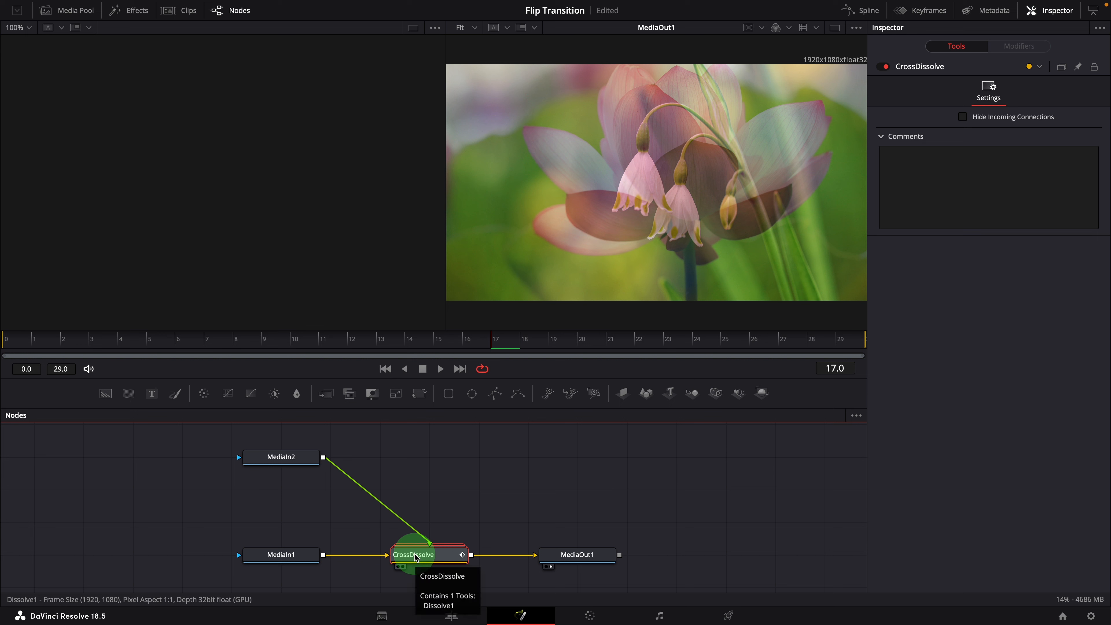
{"action": "right_click", "coordinate": [416, 556]}
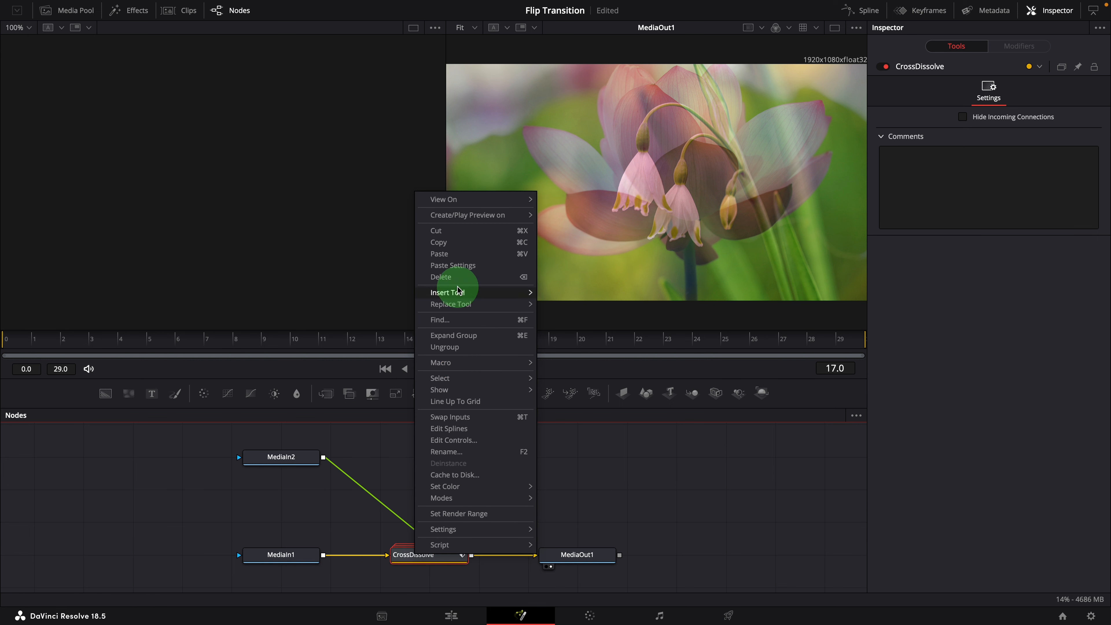
{"action": "left_click", "coordinate": [459, 278]}
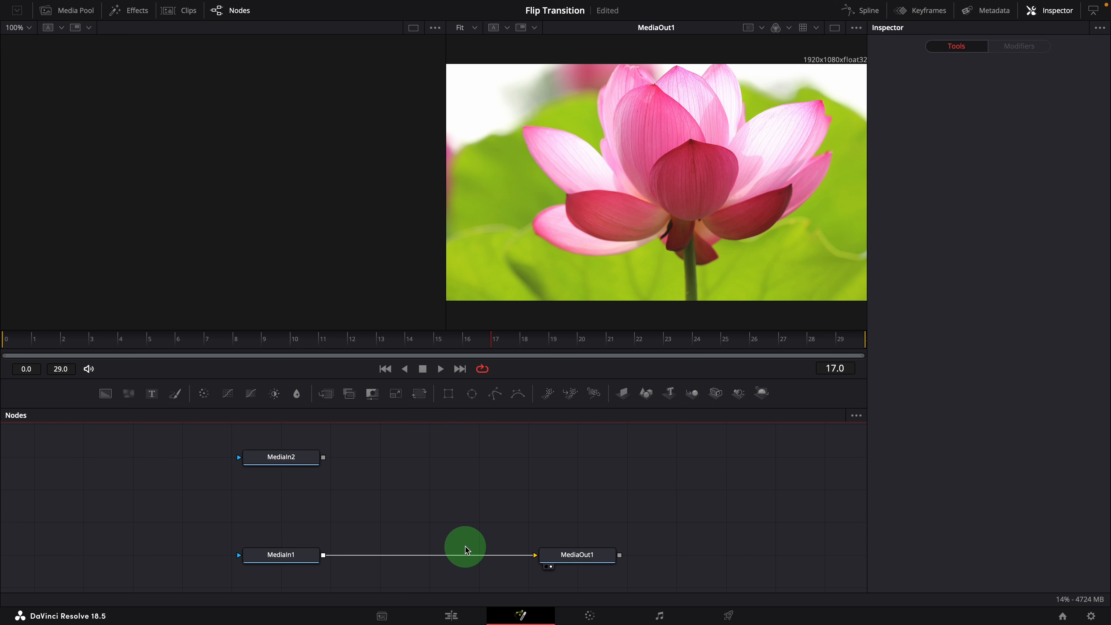
Step: Add a DVE node between MediaIn1 and MediaOut1
{"action": "left_click", "coordinate": [277, 562]}
{"action": "key", "text": "shift+space"}
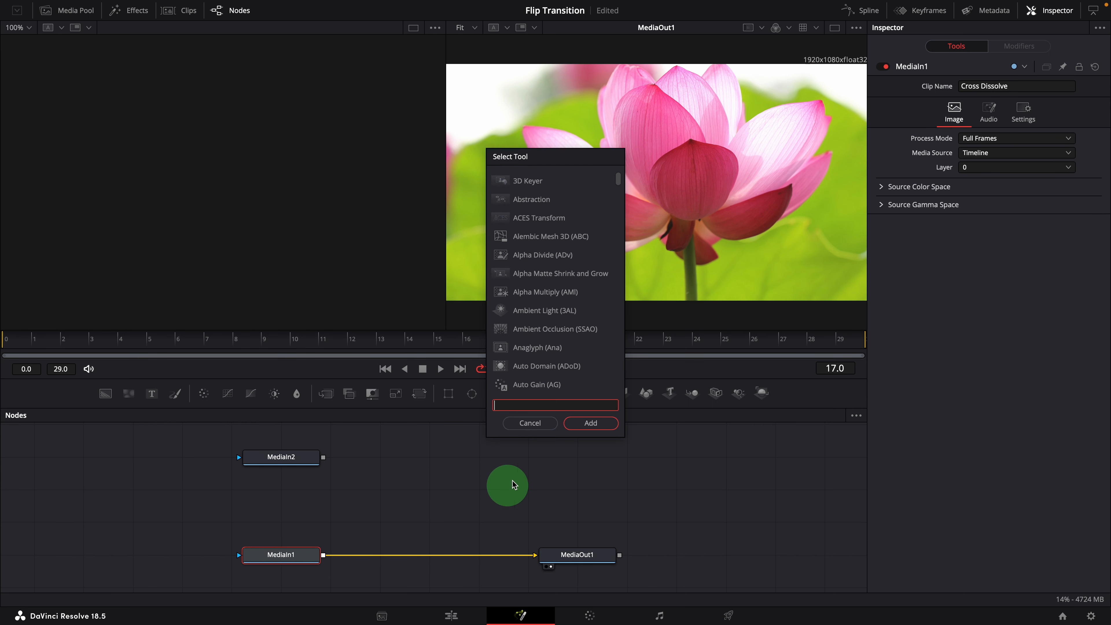
{"action": "type", "text": "dv"}
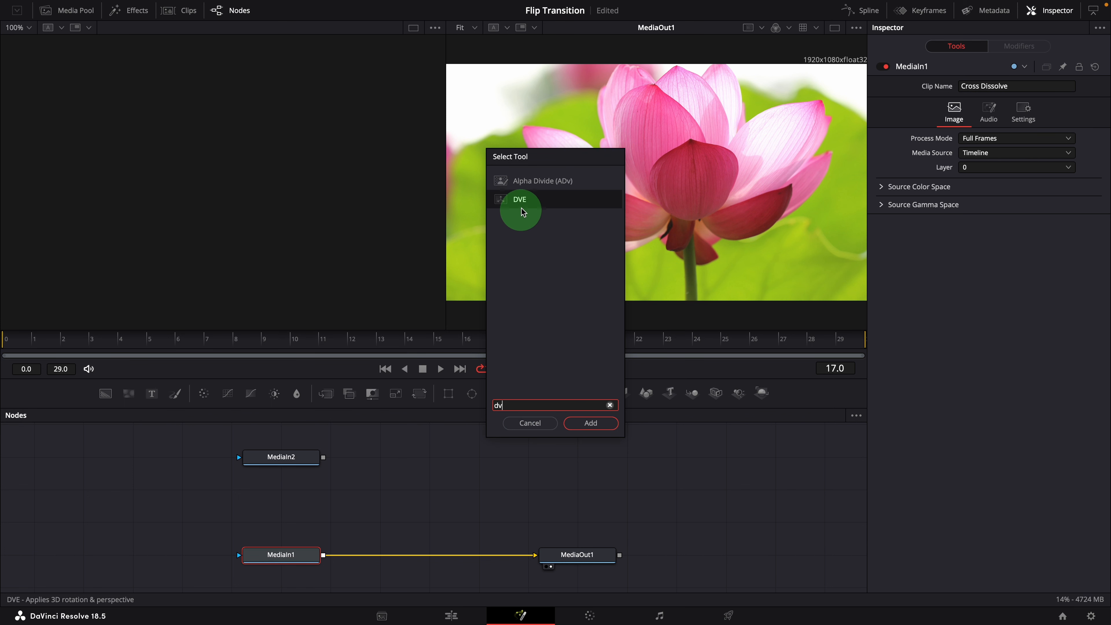
{"action": "left_click", "coordinate": [523, 212]}
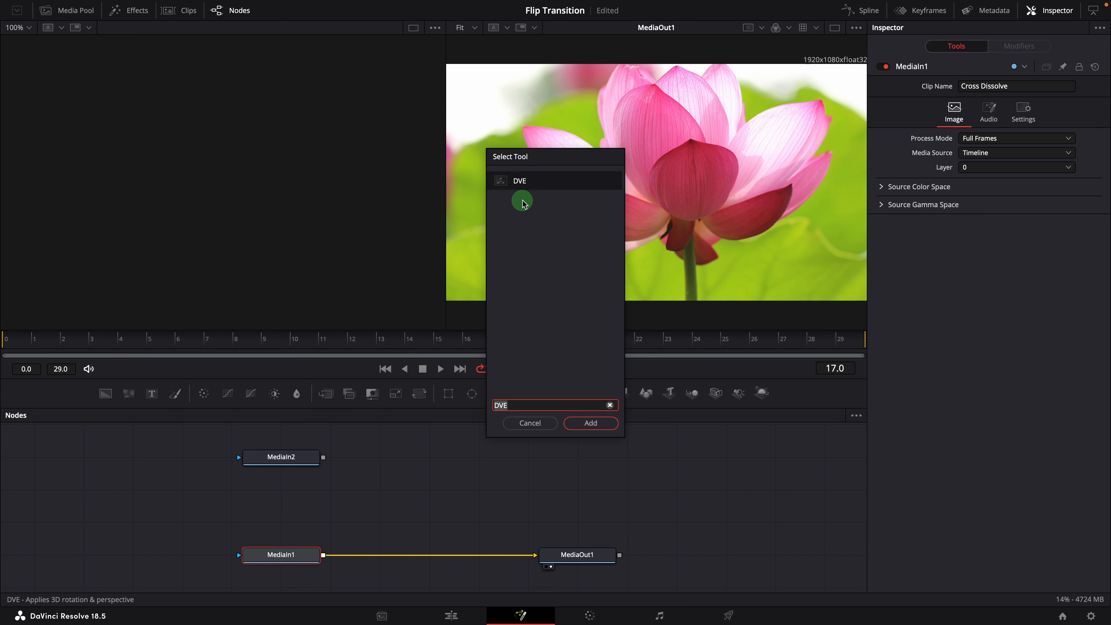
{"action": "left_click", "coordinate": [592, 424]}
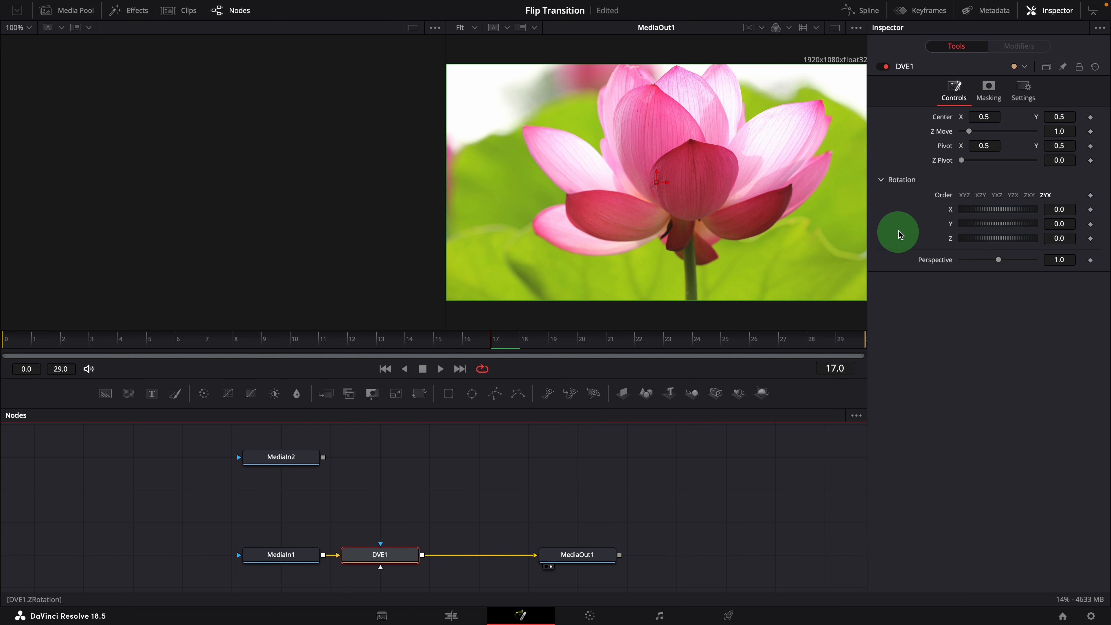
Step: Modify DVE1's Y rotation with Anim Curves and scrub through the opening frames to check the rotation
{"action": "right_click", "coordinate": [952, 226]}
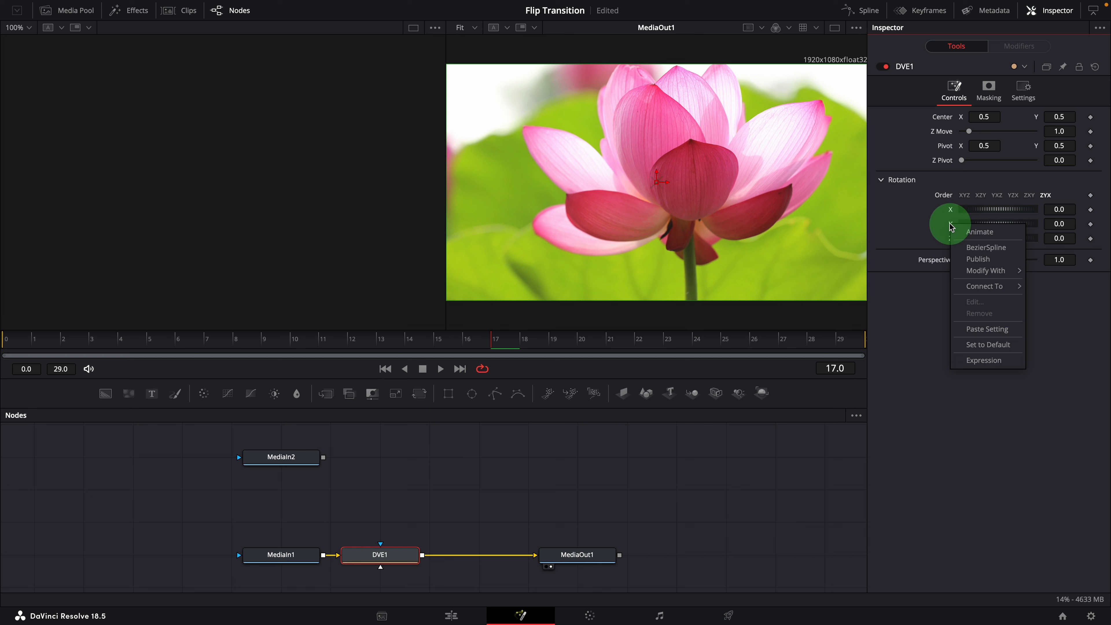
{"action": "mouse_move", "coordinate": [960, 271]}
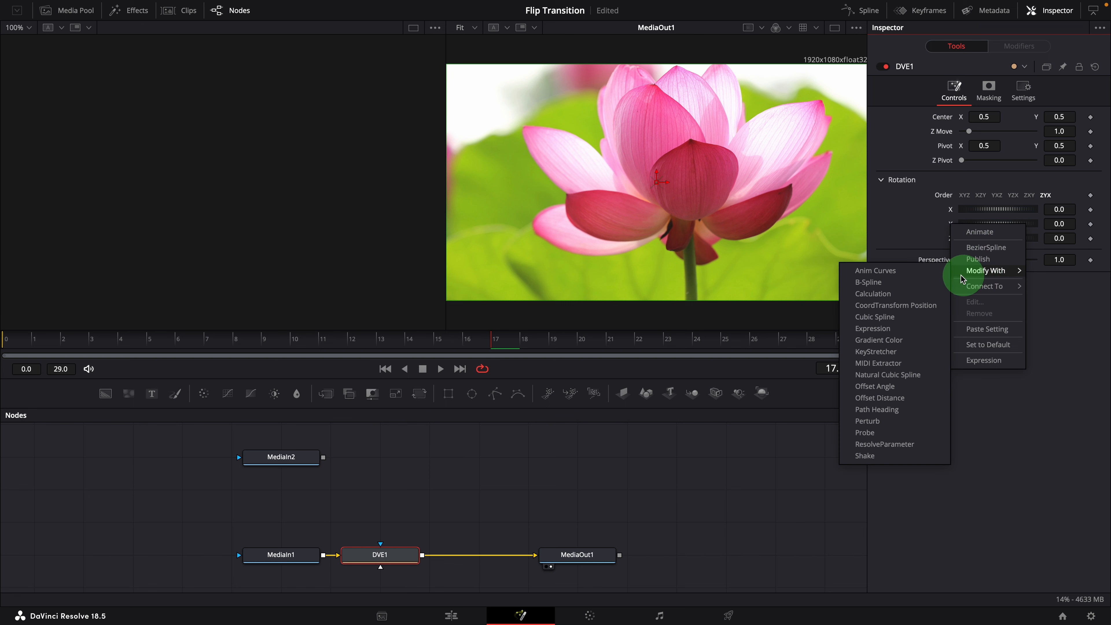
{"action": "left_click", "coordinate": [891, 271]}
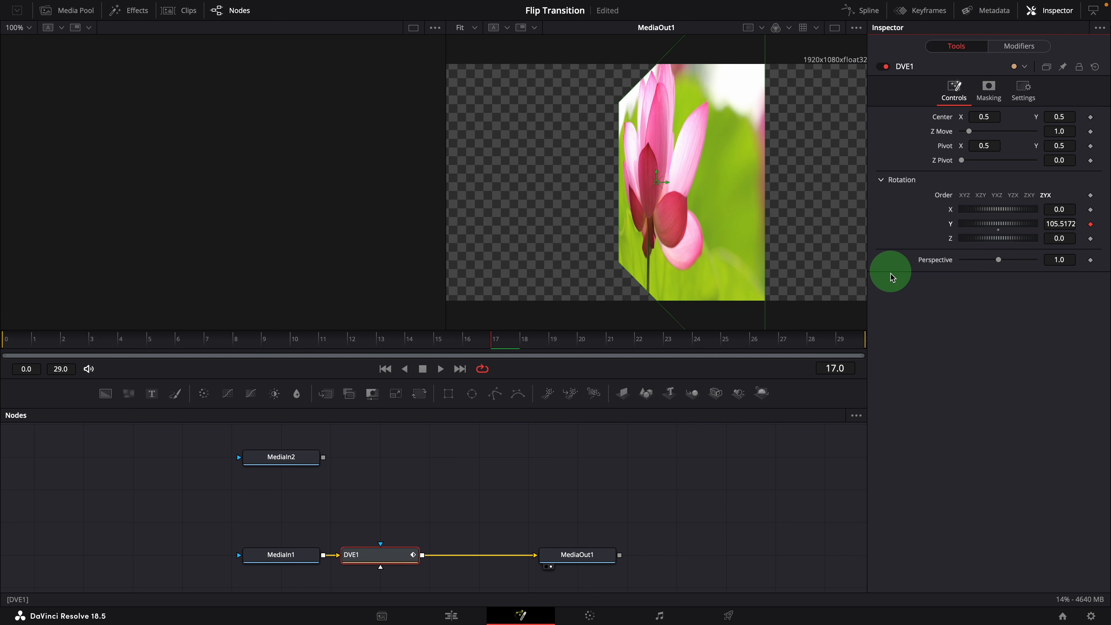
{"action": "left_click_drag", "start_coordinate": [22, 340], "coordinate": [140, 341]}
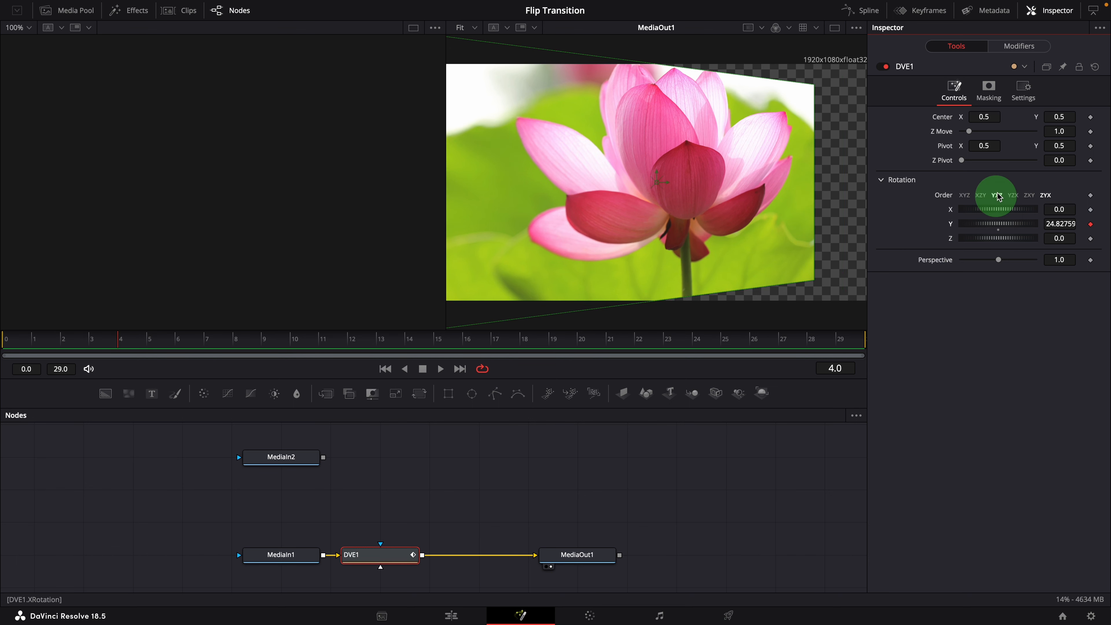
Step: Rename the Anim Curves modifier on DVE1's Y rotation to AnimateCurve and set its Scale to 1.0
{"action": "left_click", "coordinate": [1022, 49]}
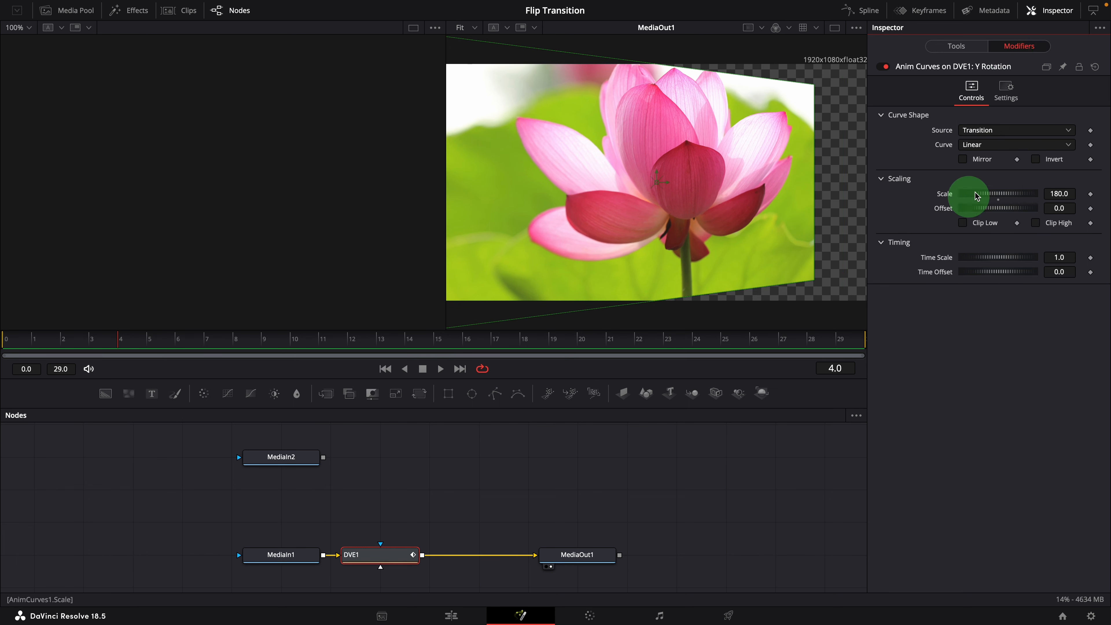
{"action": "right_click", "coordinate": [945, 66]}
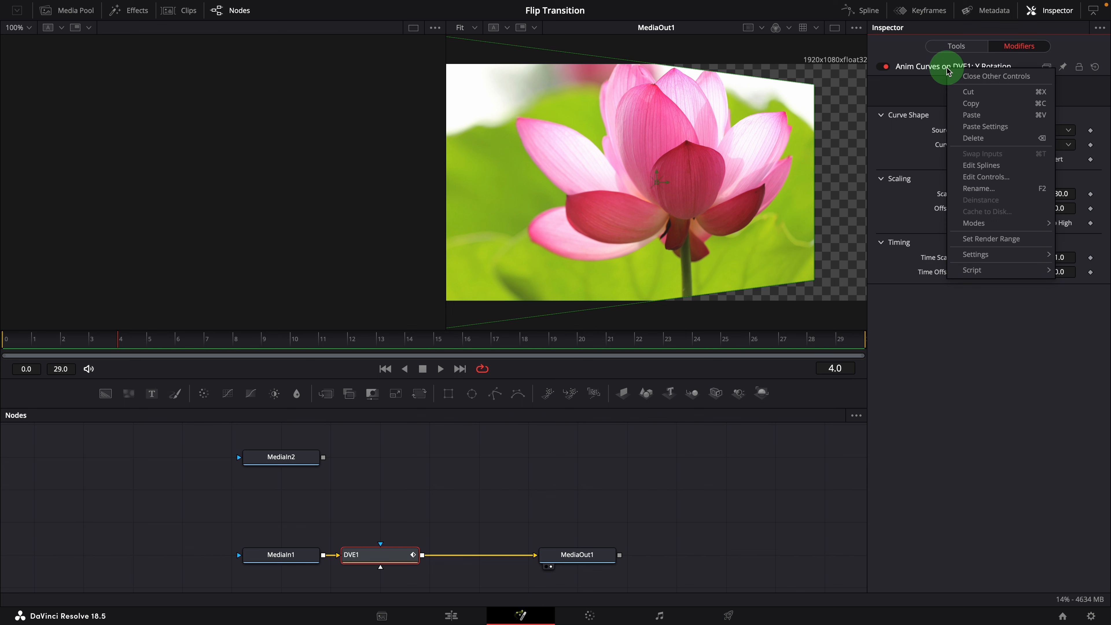
{"action": "left_click", "coordinate": [1026, 188]}
{"action": "type", "text": "AnimateCurve"}
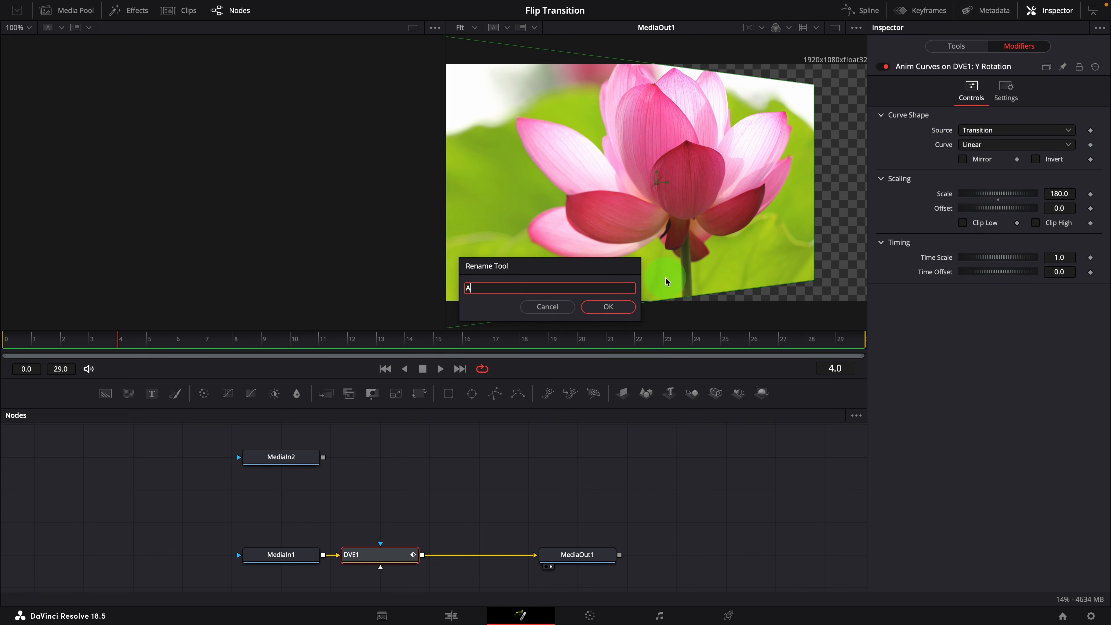
{"action": "left_click", "coordinate": [623, 310]}
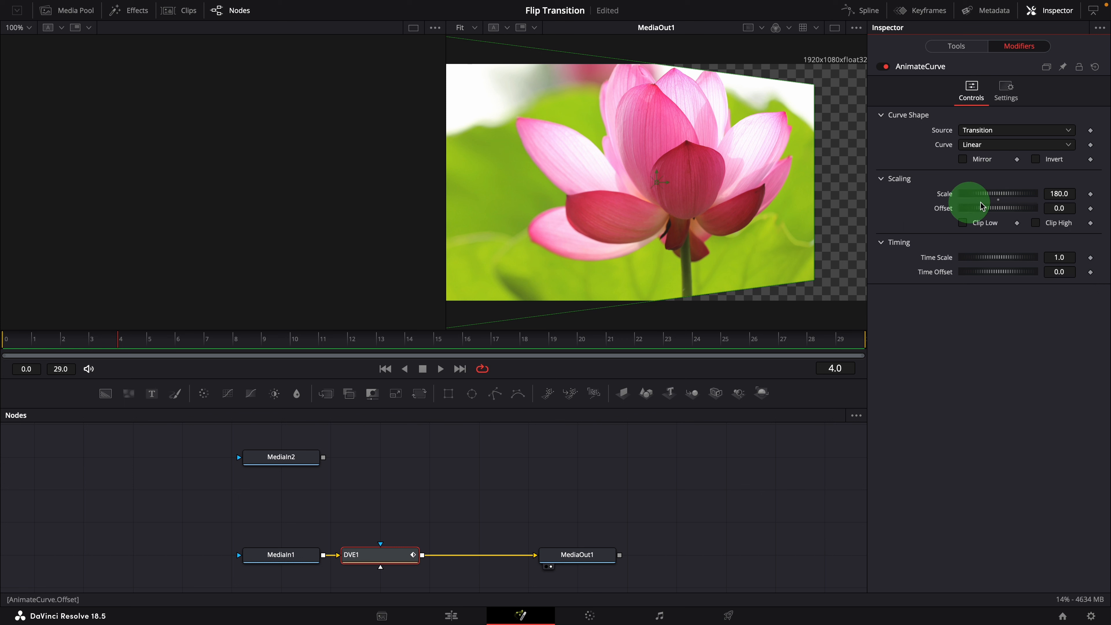
{"action": "type", "text": "1"}
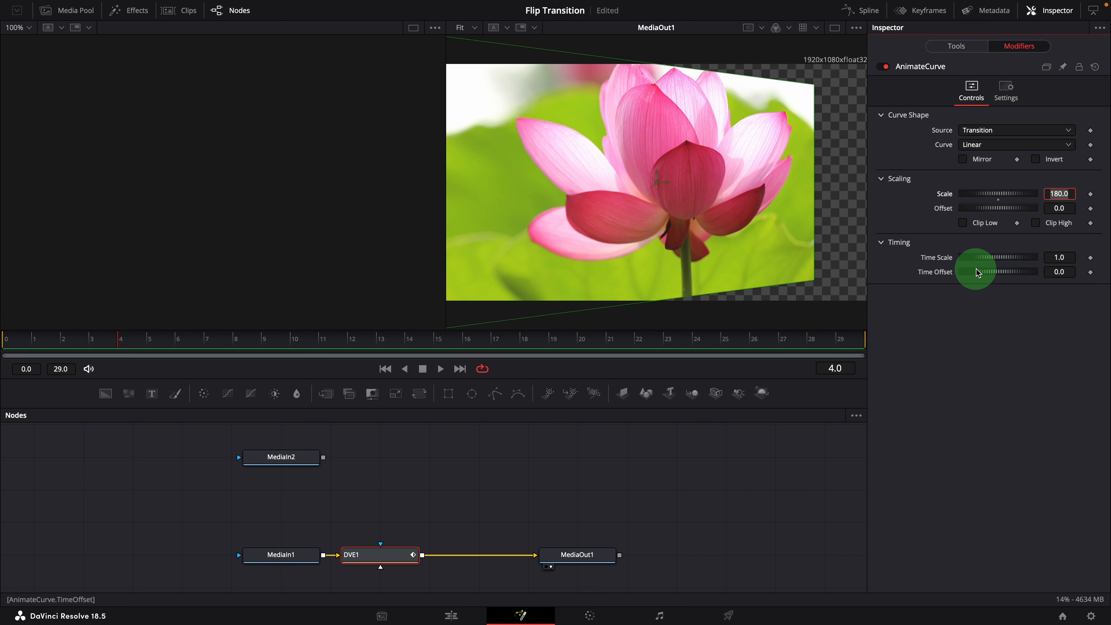
{"action": "key", "text": "Return"}
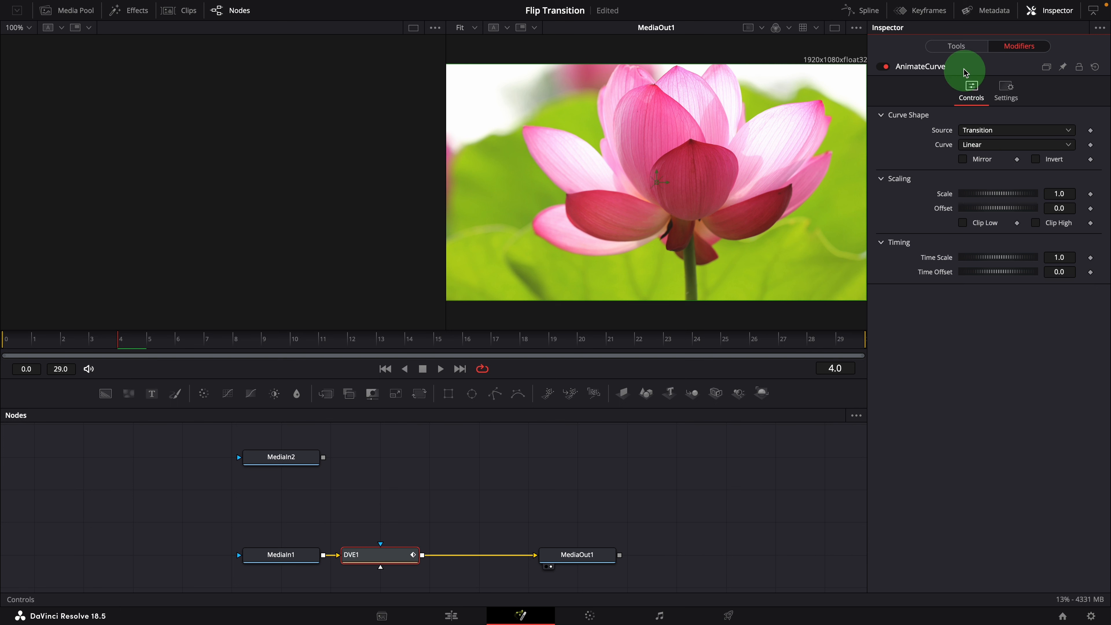
Step: Set DVE1's Y rotation expression to AnimateCurve.Value*180
{"action": "left_click", "coordinate": [957, 46]}
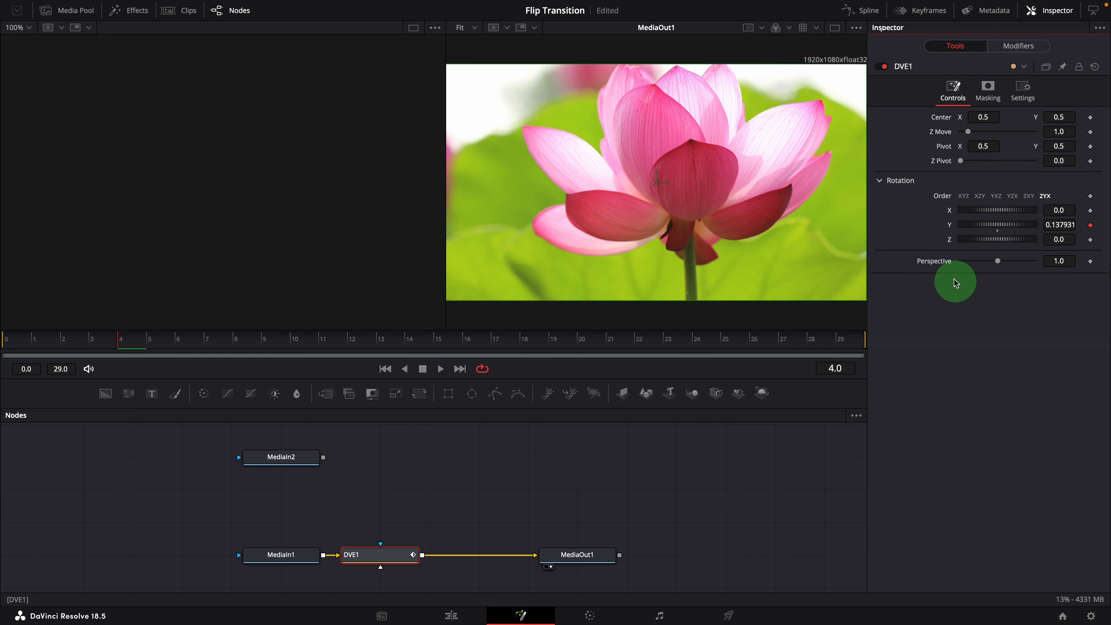
{"action": "left_click", "coordinate": [1026, 312]}
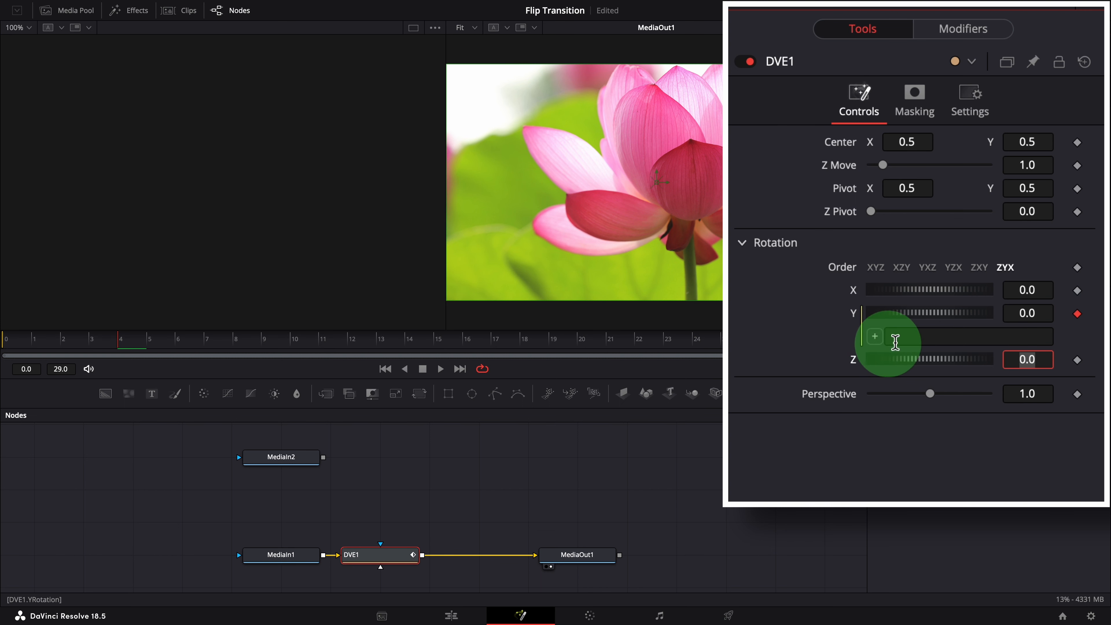
{"action": "left_click", "coordinate": [904, 337]}
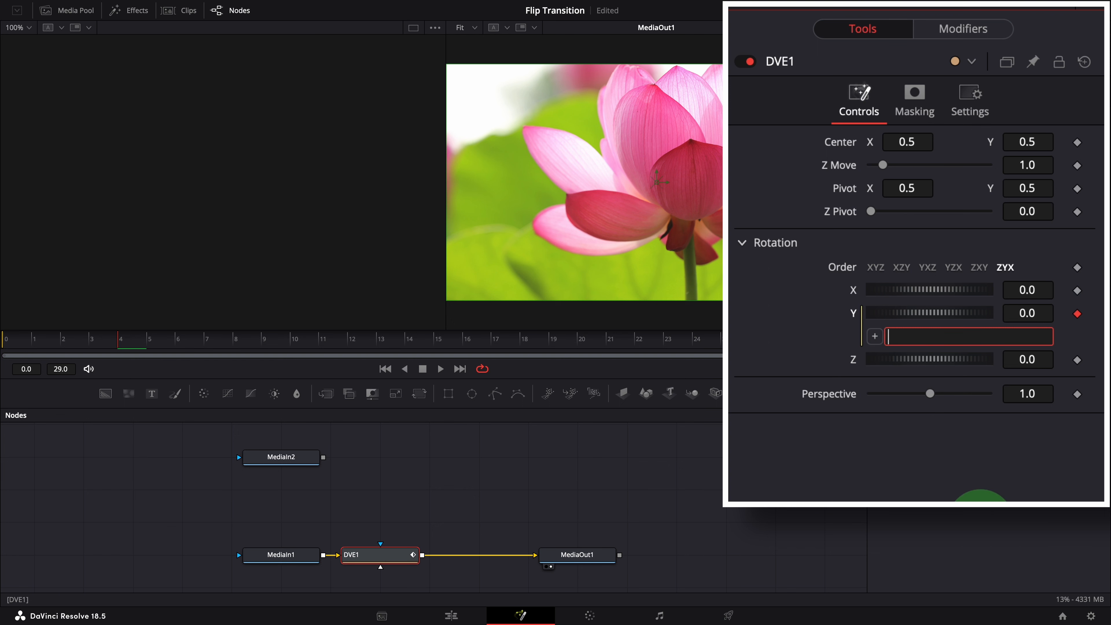
{"action": "type", "text": "AnimateCurve.Value*"}
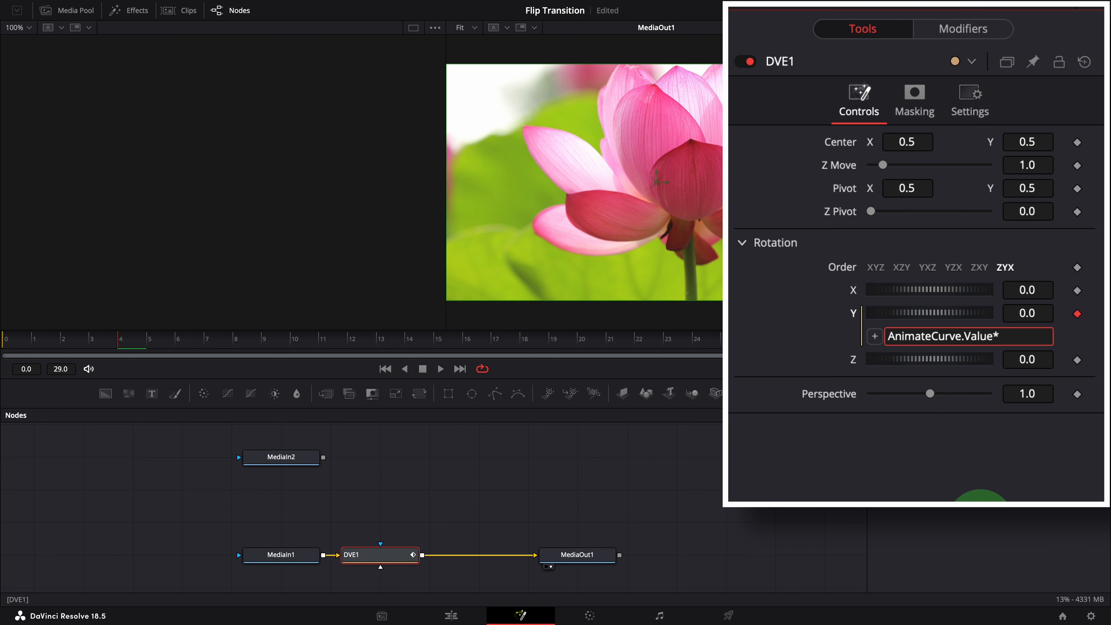
{"action": "type", "text": "180"}
{"action": "key", "text": "Return"}
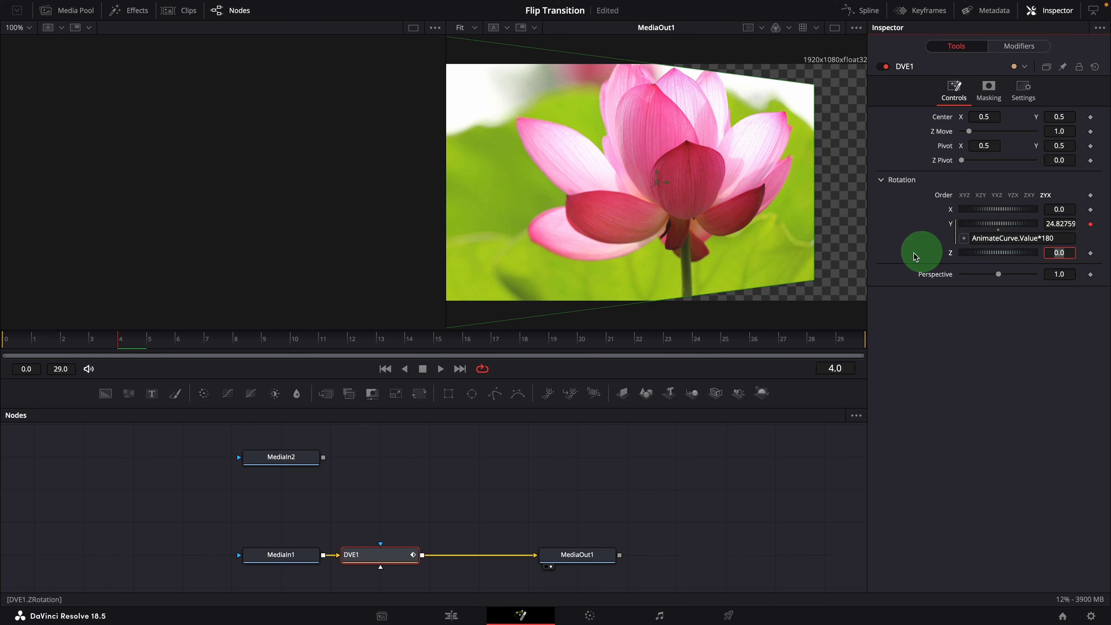
Step: Limit DVE1's Y rotation expression to min(AnimateCurve.Value*180,90) and scrub through the frames to check the rotation
{"action": "left_click_drag", "start_coordinate": [33, 341], "coordinate": [175, 341]}
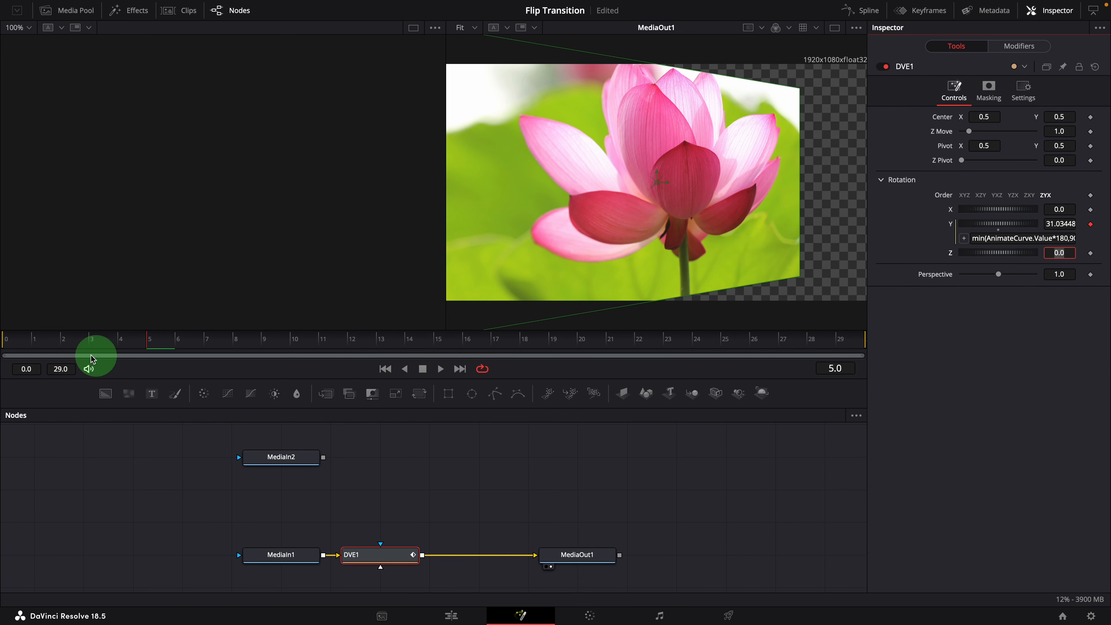
{"action": "left_click_drag", "start_coordinate": [6, 344], "coordinate": [513, 357]}
{"action": "left_click_drag", "start_coordinate": [419, 348], "coordinate": [35, 343]}
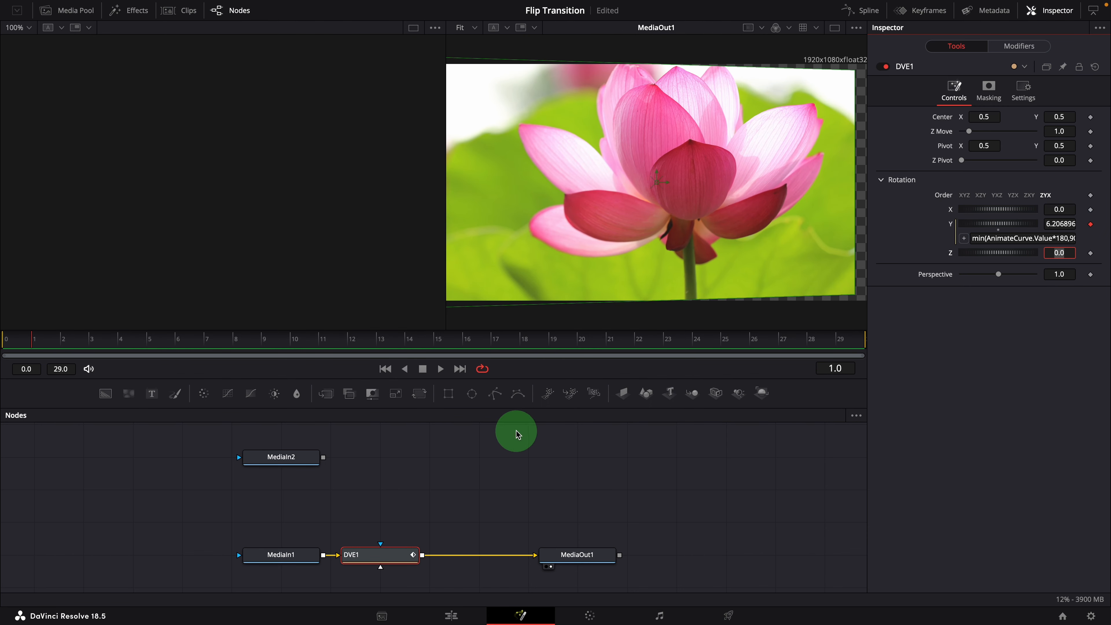
Step: Add a Rectangle mask to DVE1 with Height 1.0 and Center X 0.25, and scrub through the half-frame flip
{"action": "left_click", "coordinate": [447, 395]}
{"action": "left_click", "coordinate": [394, 521]}
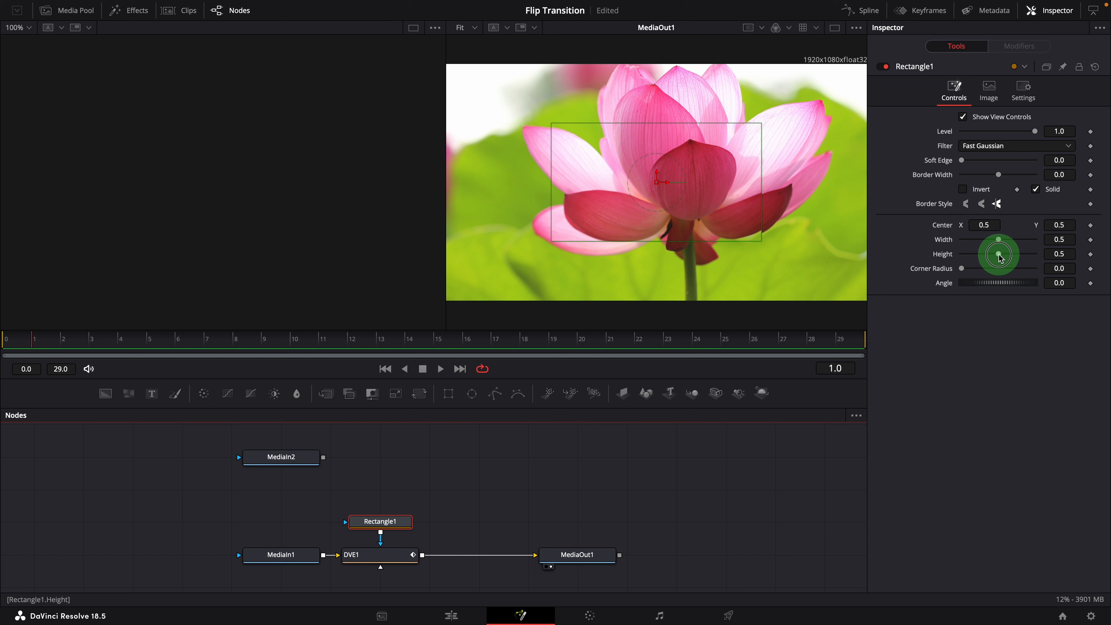
{"action": "left_click_drag", "start_coordinate": [1000, 258], "coordinate": [1073, 259]}
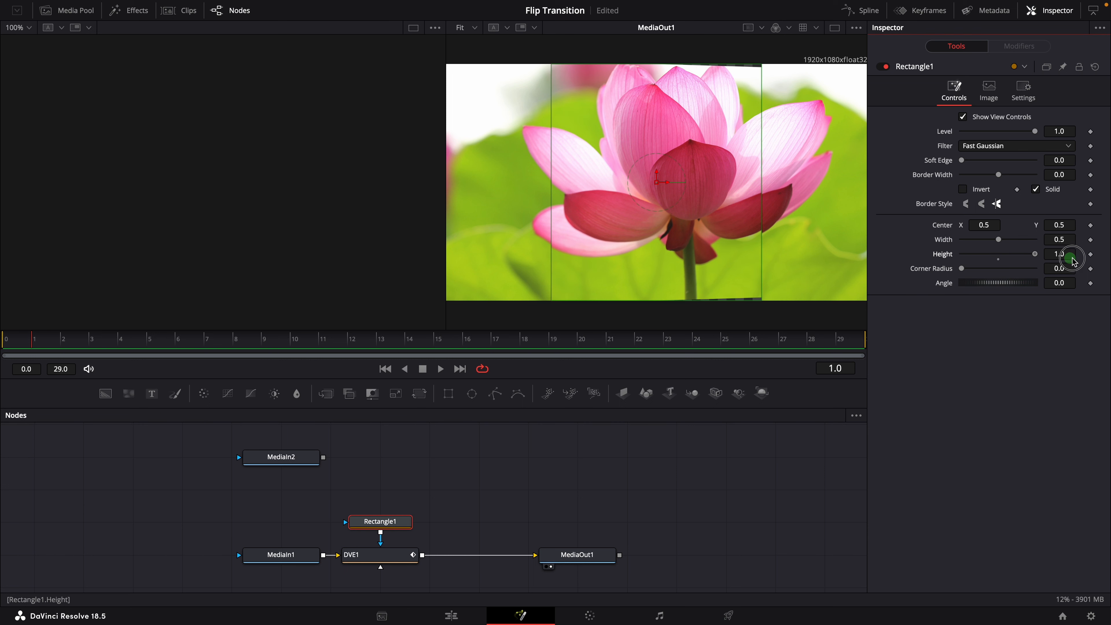
{"action": "left_click", "coordinate": [979, 224]}
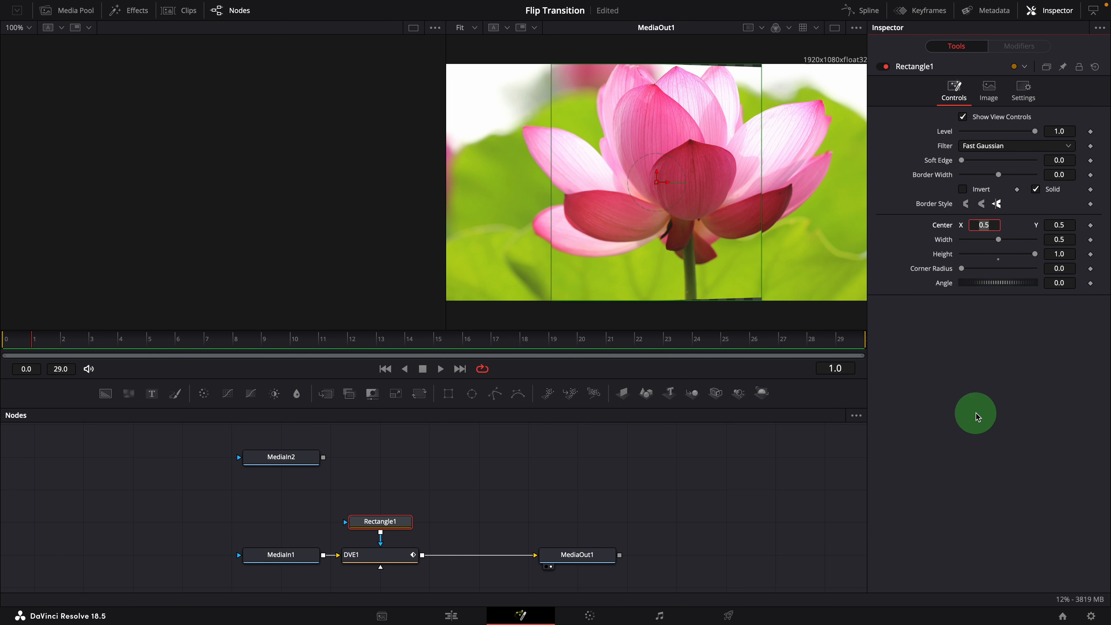
{"action": "key", "text": "Tab"}
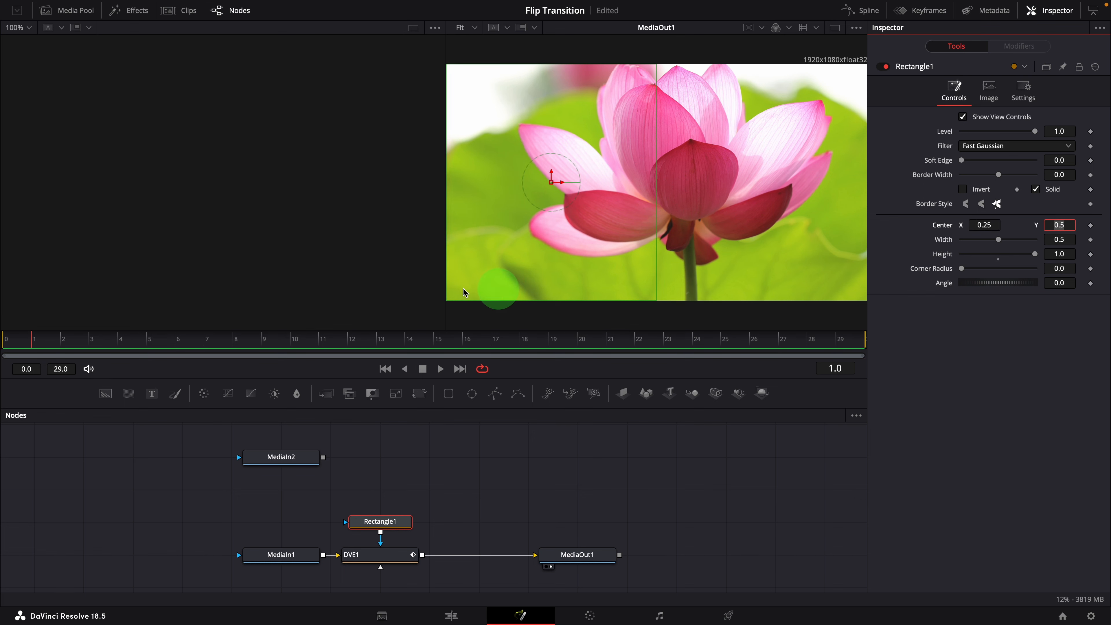
{"action": "left_click", "coordinate": [22, 345]}
{"action": "left_click_drag", "start_coordinate": [22, 346], "coordinate": [500, 362]}
{"action": "left_click_drag", "start_coordinate": [643, 370], "coordinate": [164, 346]}
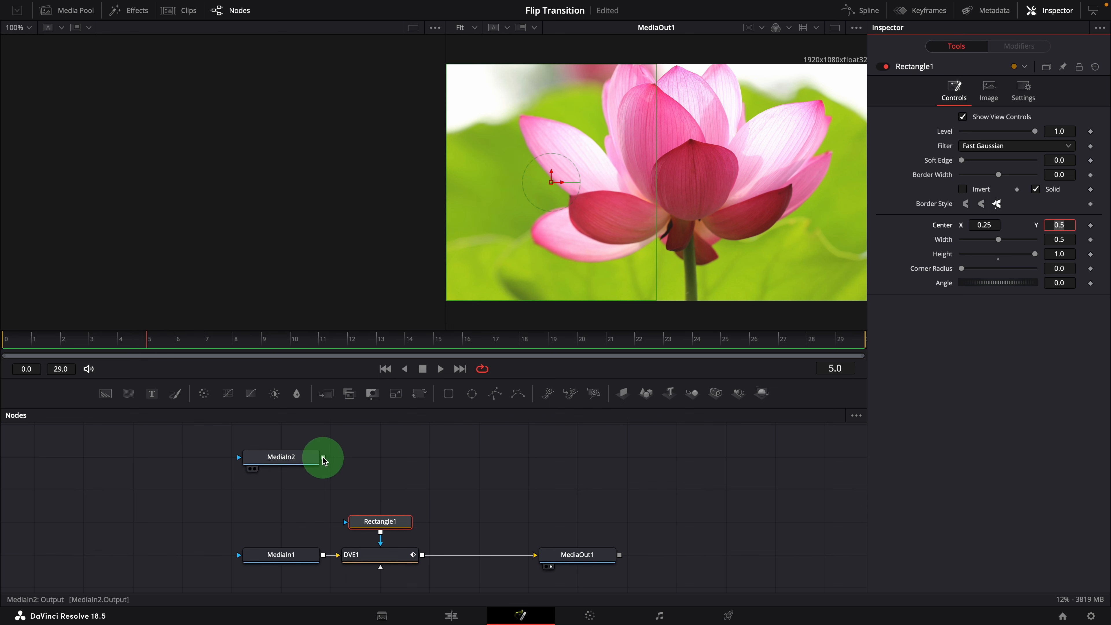
Step: Merge MediaIn2 with DVE1's output and swap the Merge1 inputs so that MediaIn2 is the background
{"action": "left_click_drag", "start_coordinate": [324, 460], "coordinate": [369, 463]}
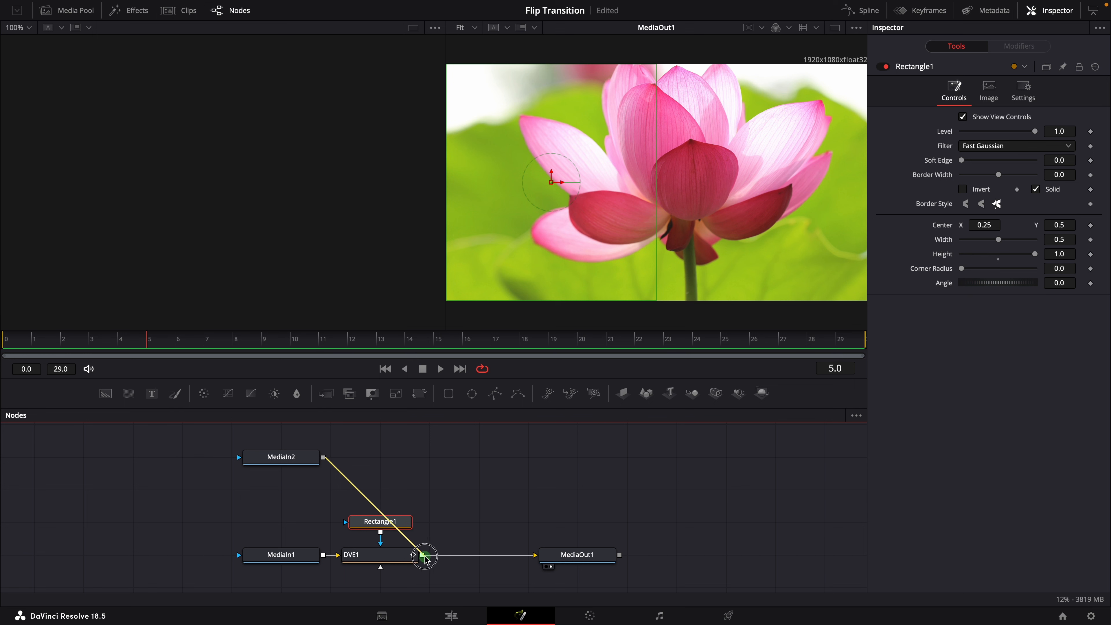
{"action": "left_click_drag", "start_coordinate": [421, 554], "coordinate": [472, 563]}
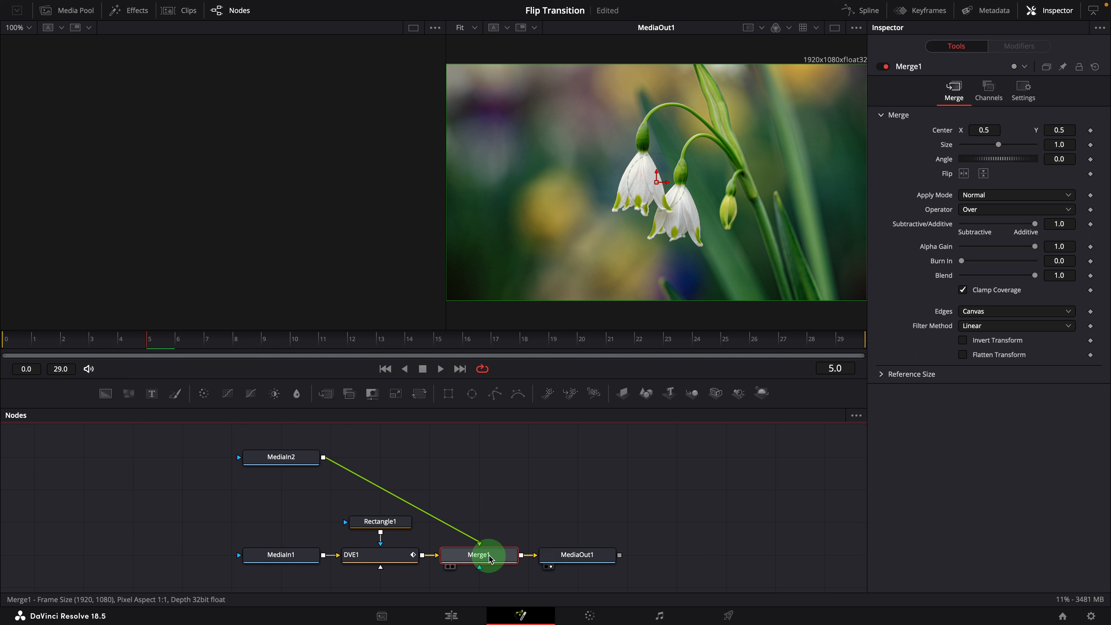
{"action": "right_click", "coordinate": [488, 553]}
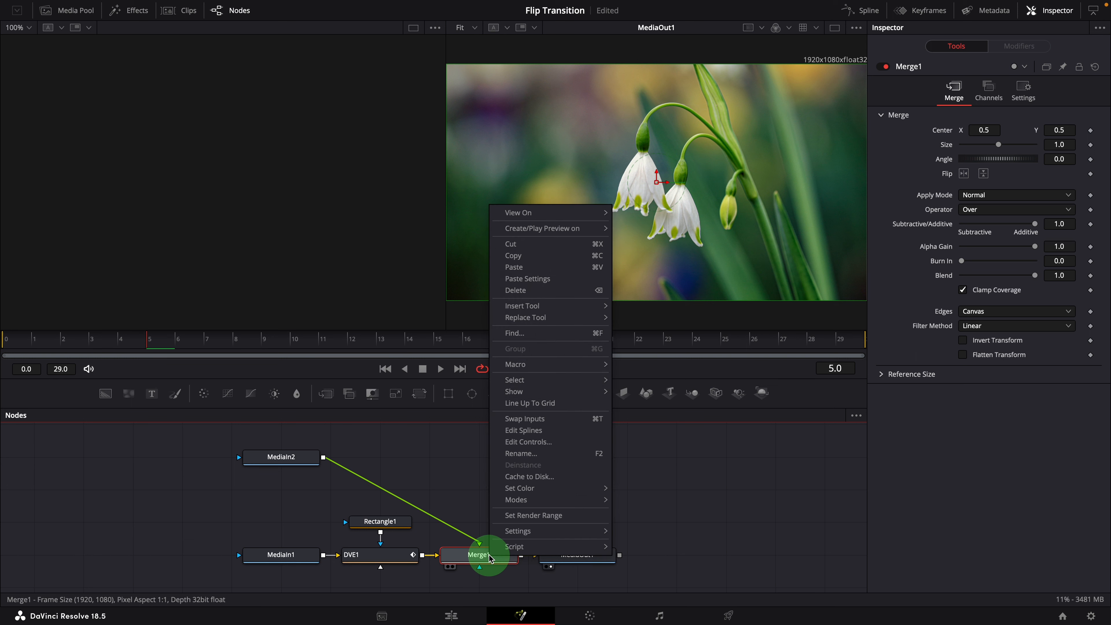
{"action": "left_click", "coordinate": [588, 420]}
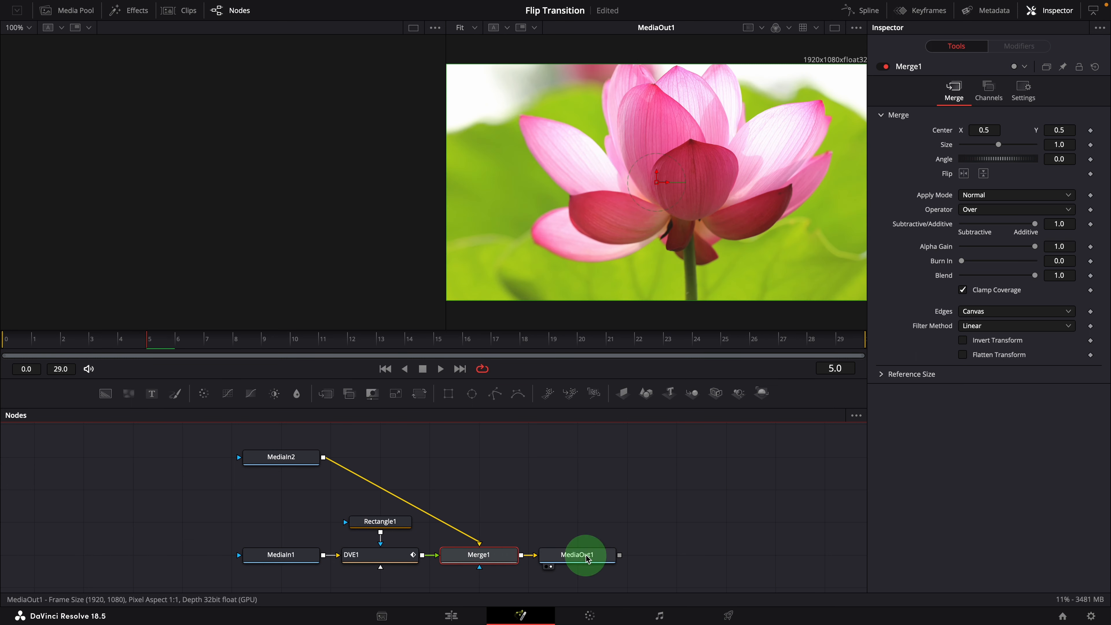
Step: Merge DVE1 over MediaIn2 as the background, and connect Merge1 to MediaOut1, lining both nodes up with MediaIn2
{"action": "left_click_drag", "start_coordinate": [581, 554], "coordinate": [734, 555]}
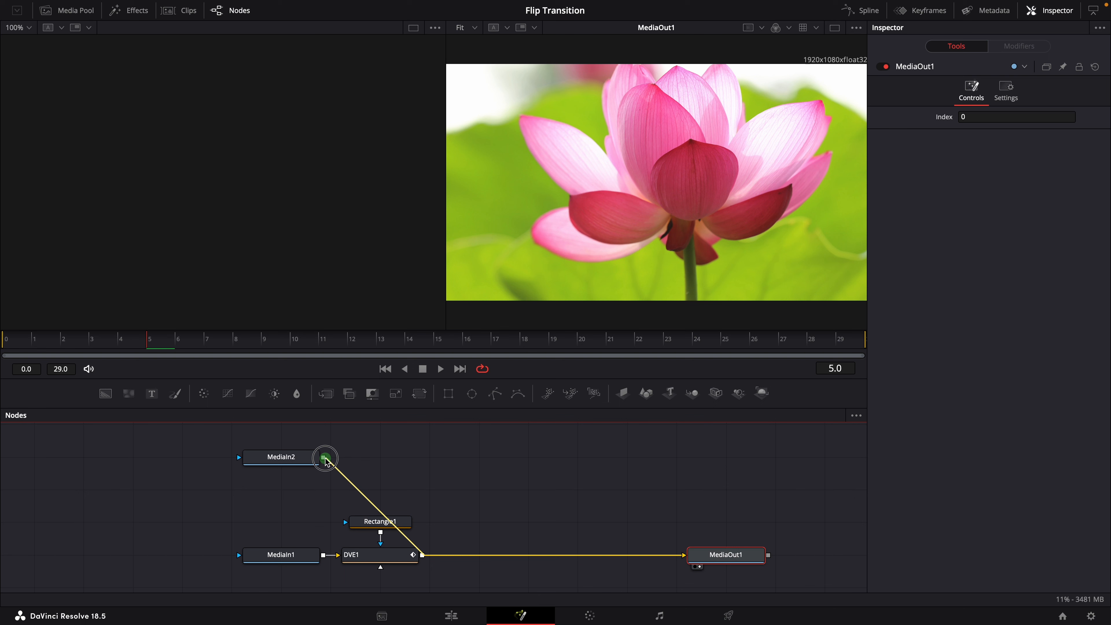
{"action": "left_click_drag", "start_coordinate": [325, 461], "coordinate": [325, 460]}
{"action": "left_click_drag", "start_coordinate": [489, 555], "coordinate": [501, 458]}
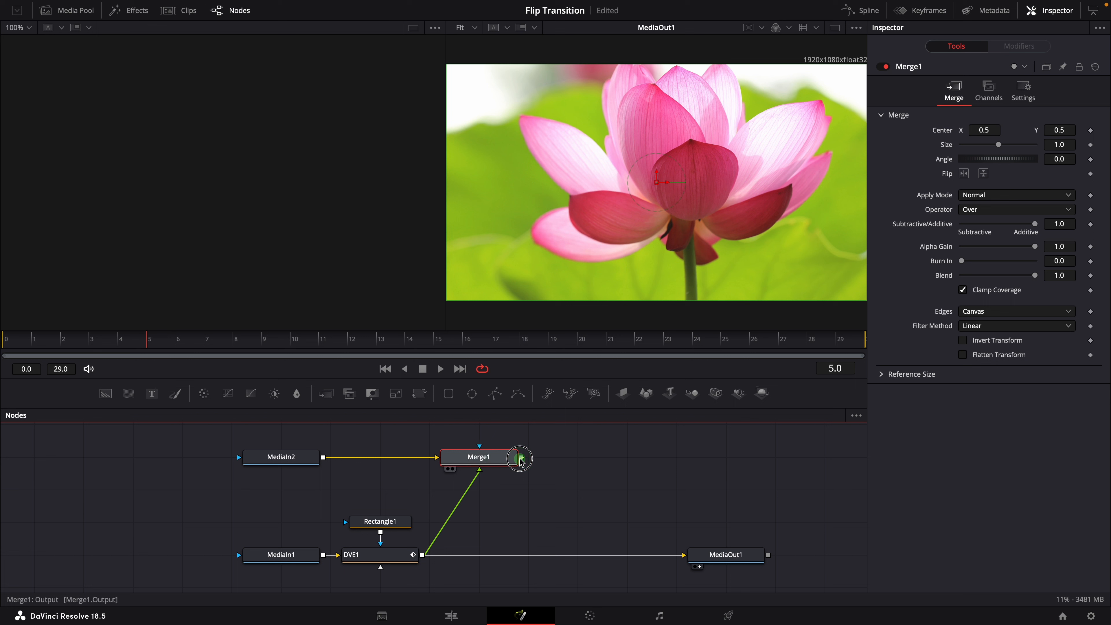
{"action": "left_click_drag", "start_coordinate": [521, 459], "coordinate": [619, 481]}
{"action": "left_click_drag", "start_coordinate": [680, 555], "coordinate": [703, 458]}
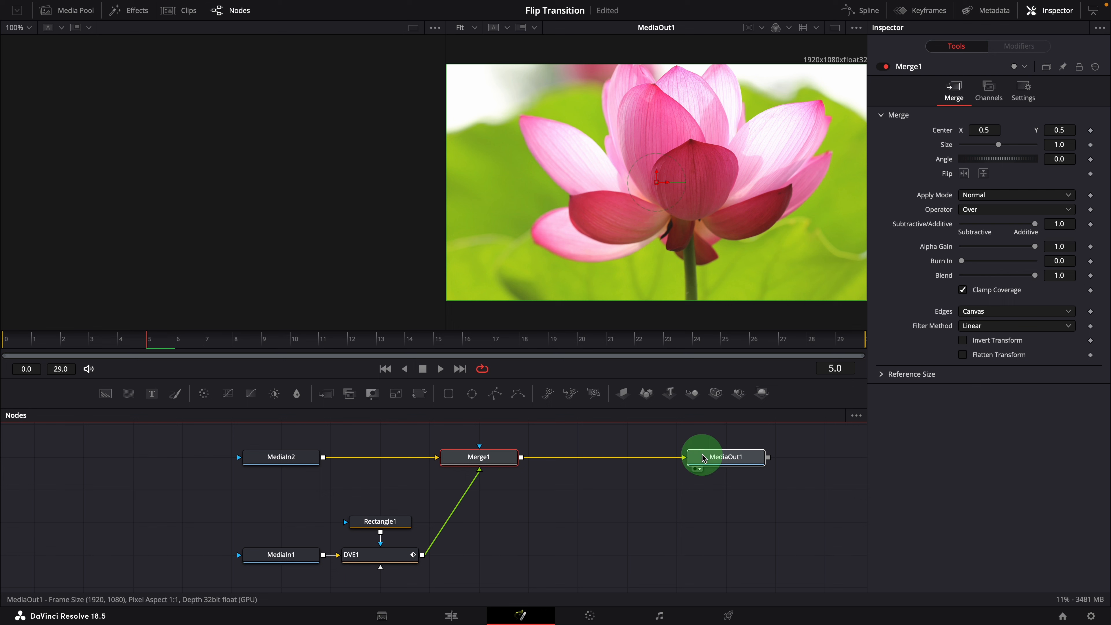
Step: Add a second DVE node above Rectangle1 and connect MediaIn2's output to its input
{"action": "left_click", "coordinate": [619, 512]}
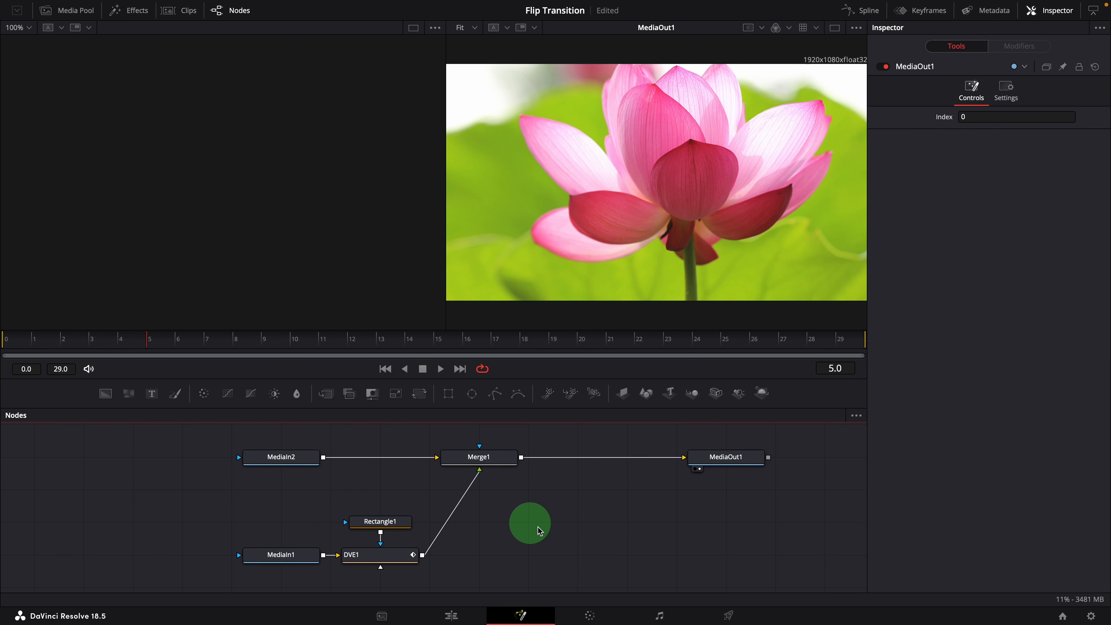
{"action": "key", "text": "shift+space"}
{"action": "type", "text": "DVE"}
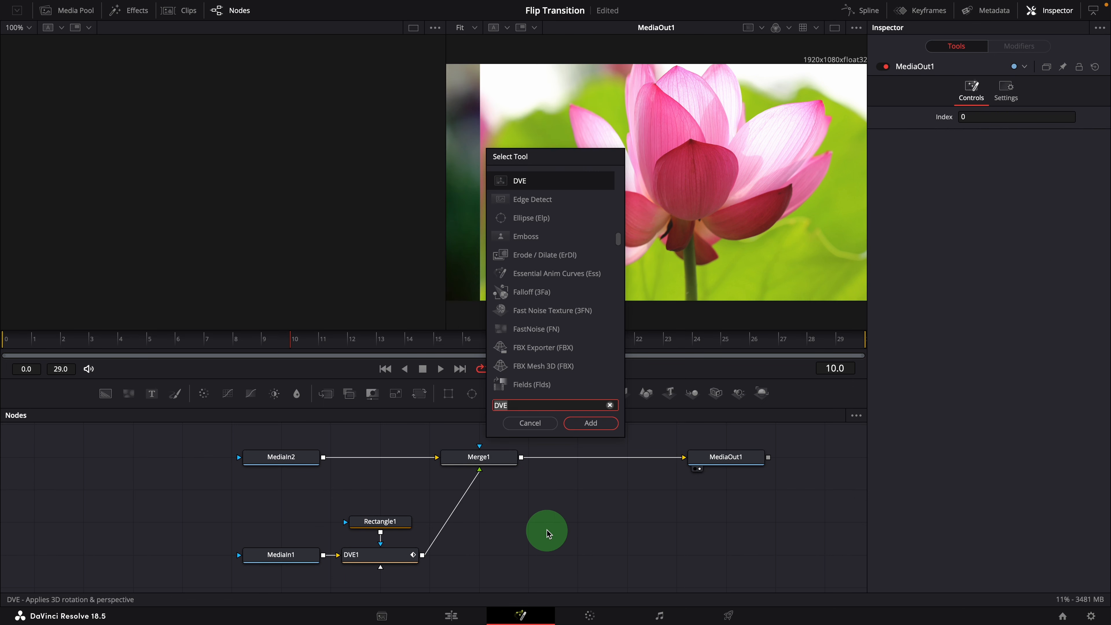
{"action": "left_click", "coordinate": [600, 423]}
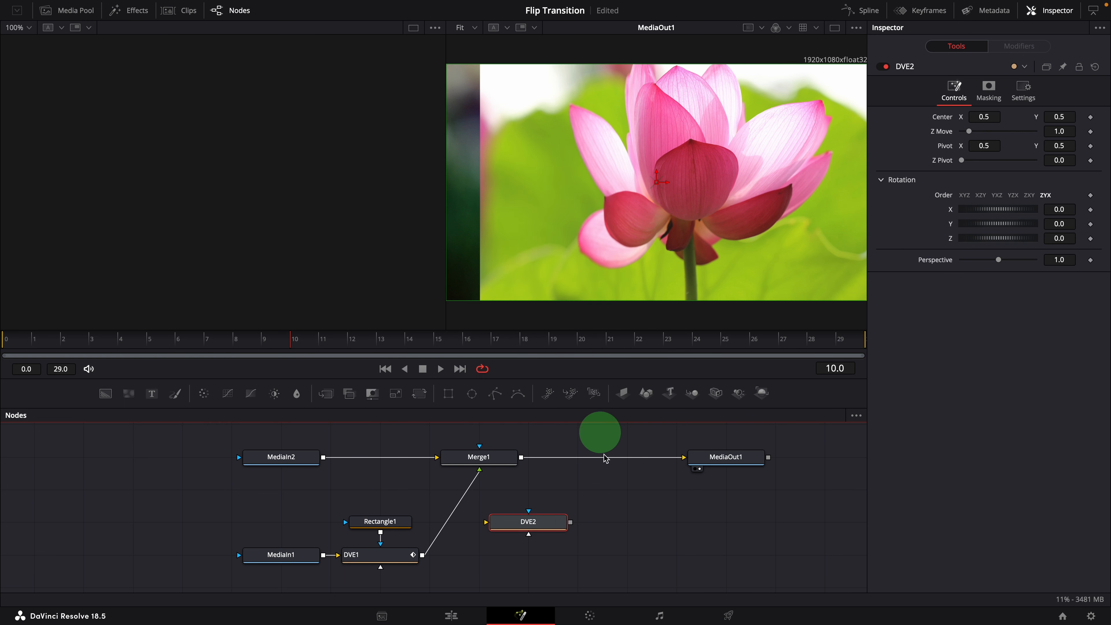
{"action": "left_click_drag", "start_coordinate": [525, 523], "coordinate": [383, 502]}
{"action": "left_click", "coordinate": [556, 577]}
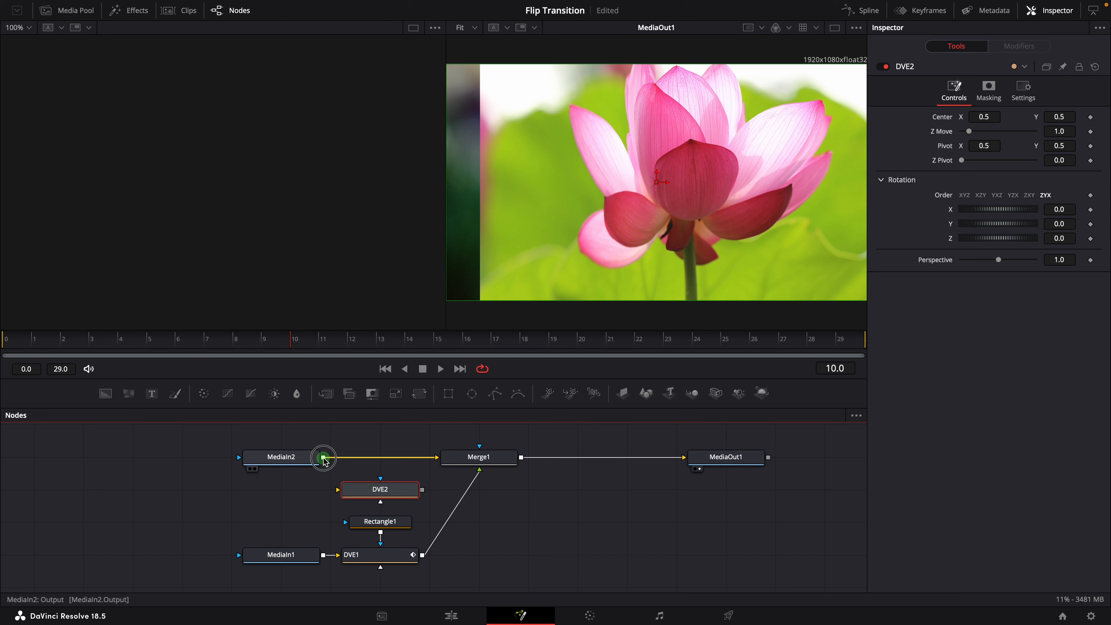
{"action": "left_click_drag", "start_coordinate": [349, 494], "coordinate": [348, 493]}
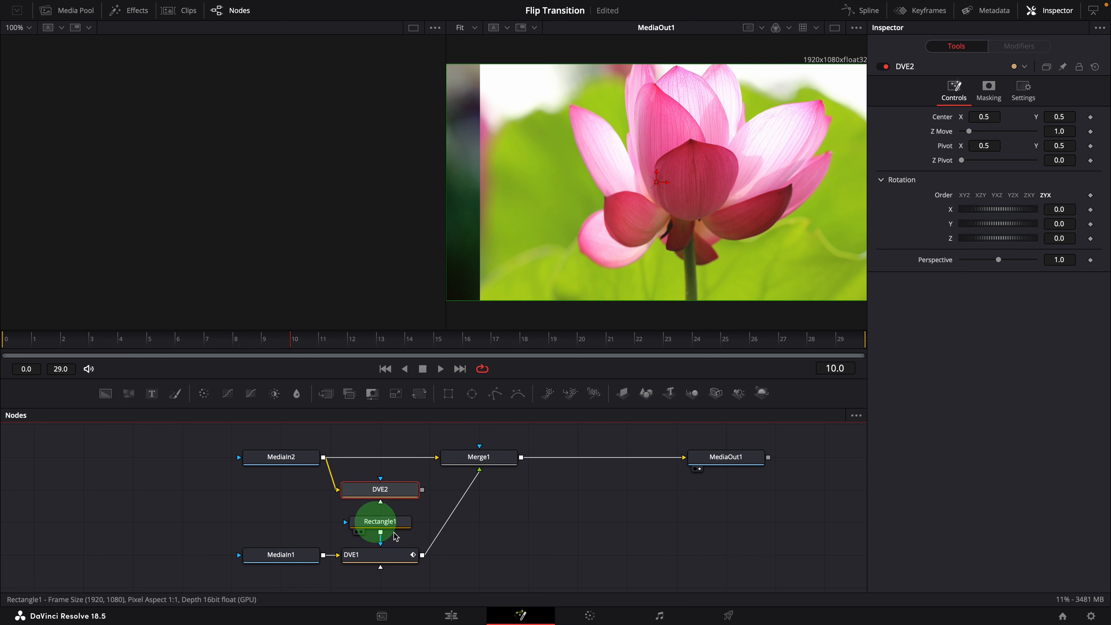
{"action": "left_click", "coordinate": [538, 593]}
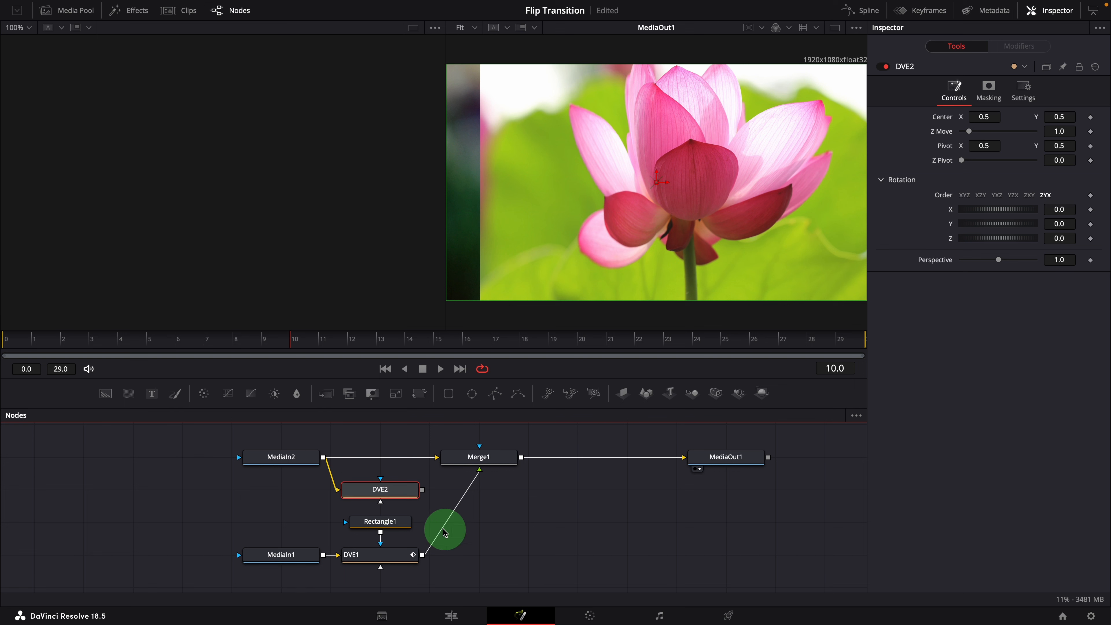
Step: View DVE2 in the first viewer, set its Y rotation expression to max(AnimateCurve.Value*180,90), and scrub through the frames
{"action": "left_click", "coordinate": [388, 493]}
{"action": "left_click_drag", "start_coordinate": [388, 493], "coordinate": [303, 196]}
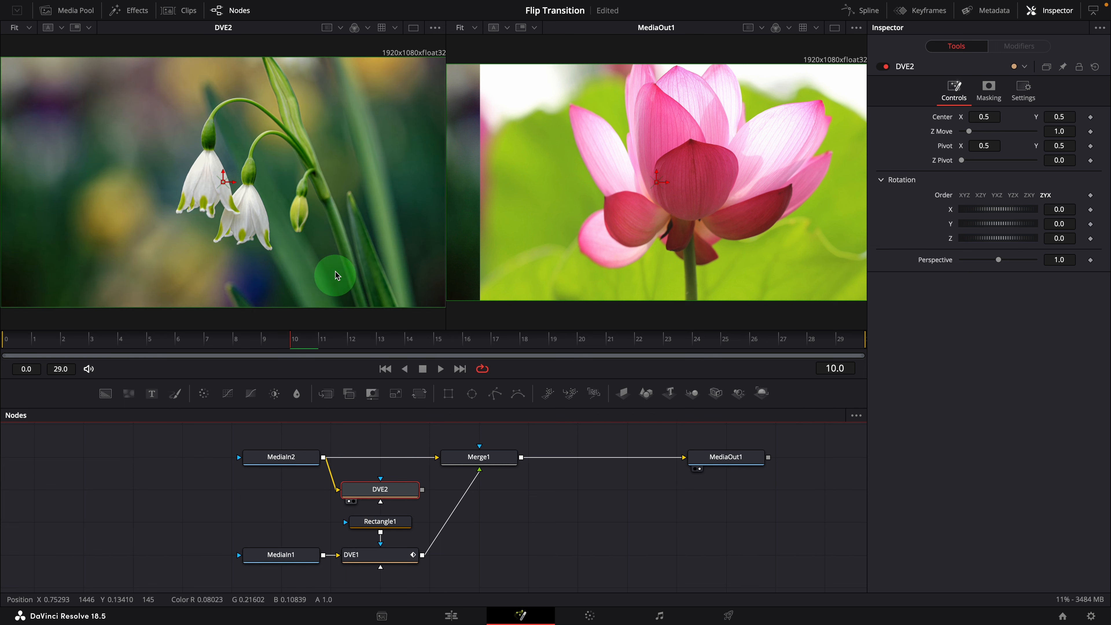
{"action": "right_click", "coordinate": [955, 228]}
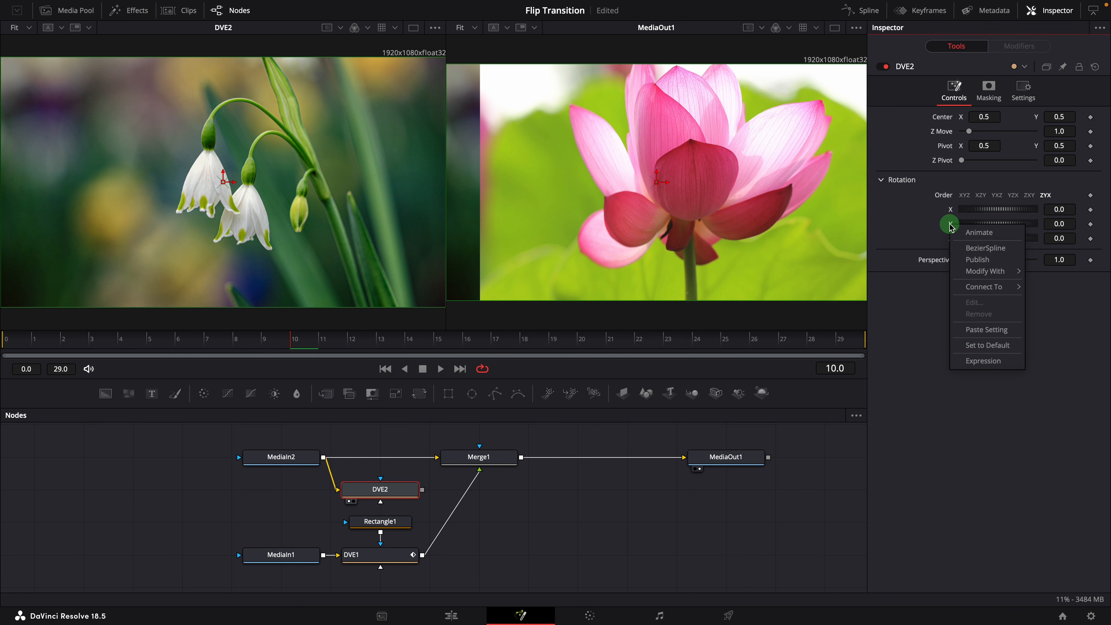
{"action": "left_click", "coordinate": [974, 366]}
{"action": "left_click", "coordinate": [988, 241]}
{"action": "type", "text": "max(AnimateCurve.Value"}
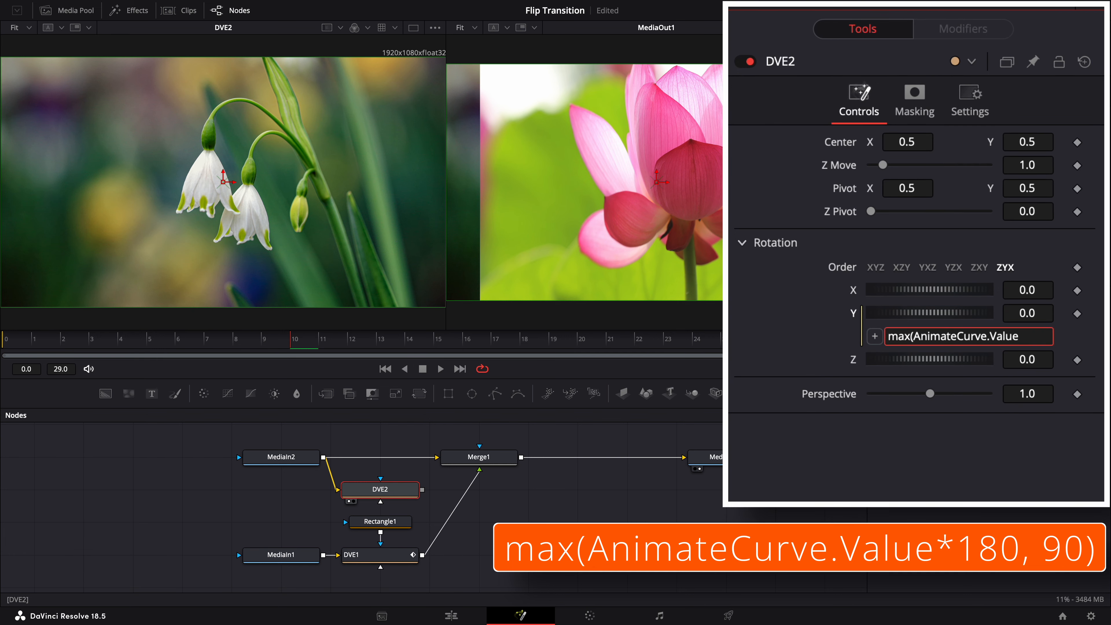
{"action": "type", "text": "*180,90)"}
{"action": "key", "text": "Return"}
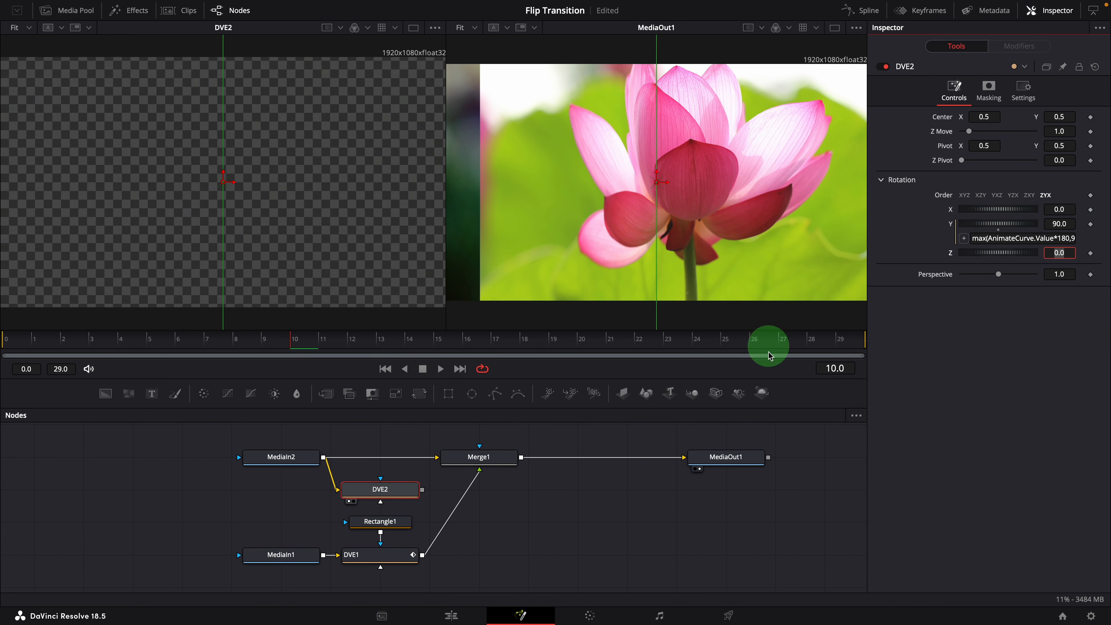
{"action": "left_click_drag", "start_coordinate": [9, 350], "coordinate": [816, 347]}
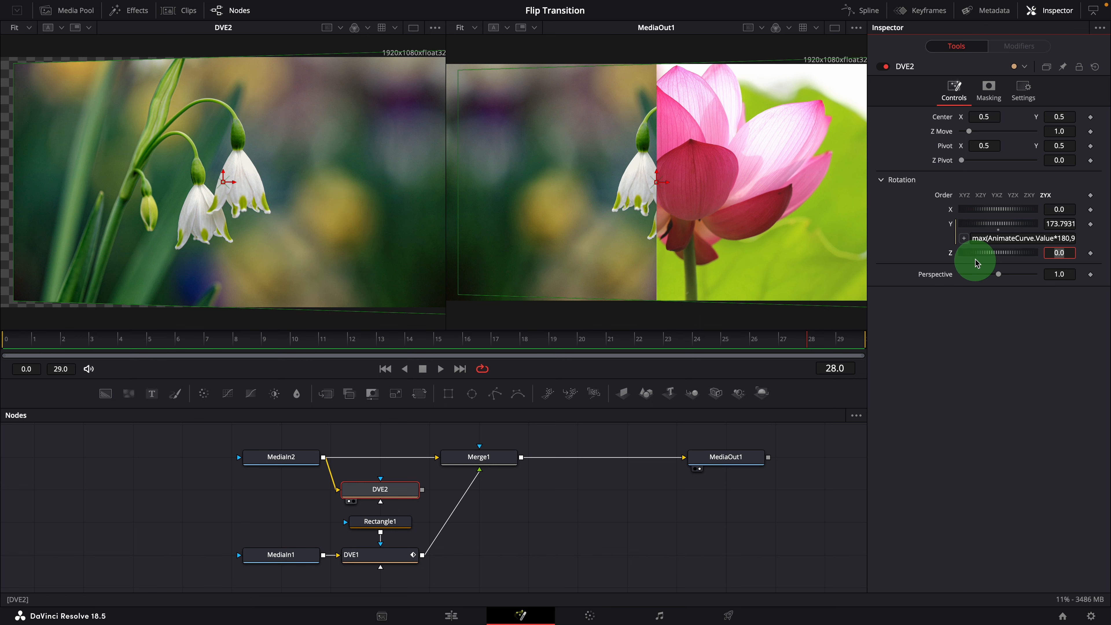
Step: Change DVE2's Y rotation expression to max(AnimateCurve.Value*180-180,-90) and scrub to check the image orientation
{"action": "left_click", "coordinate": [998, 238]}
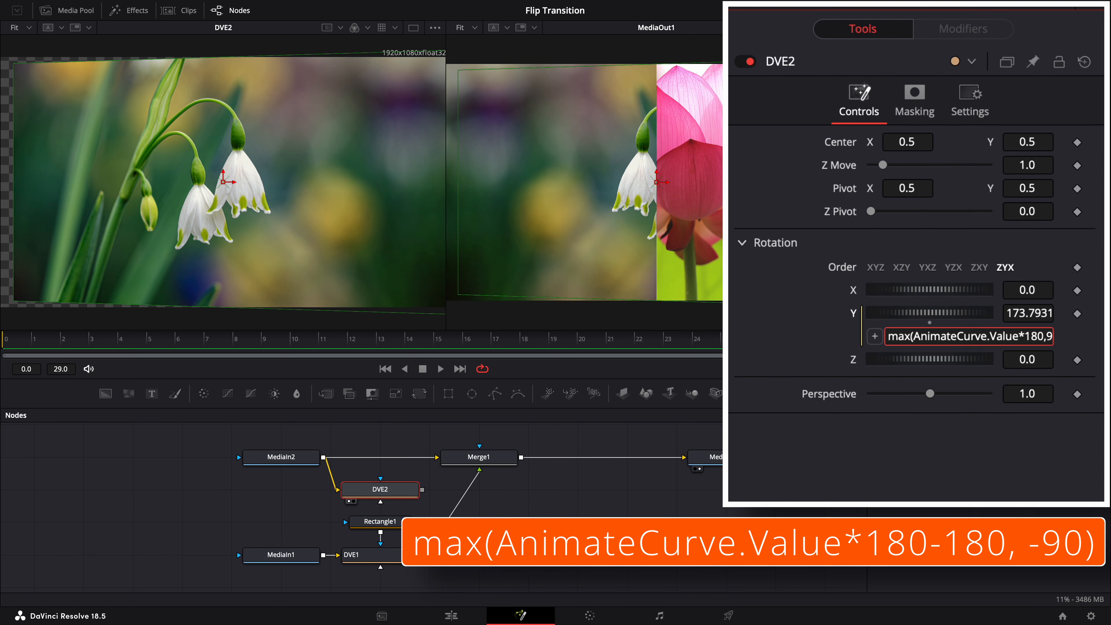
{"action": "type", "text": "-180"}
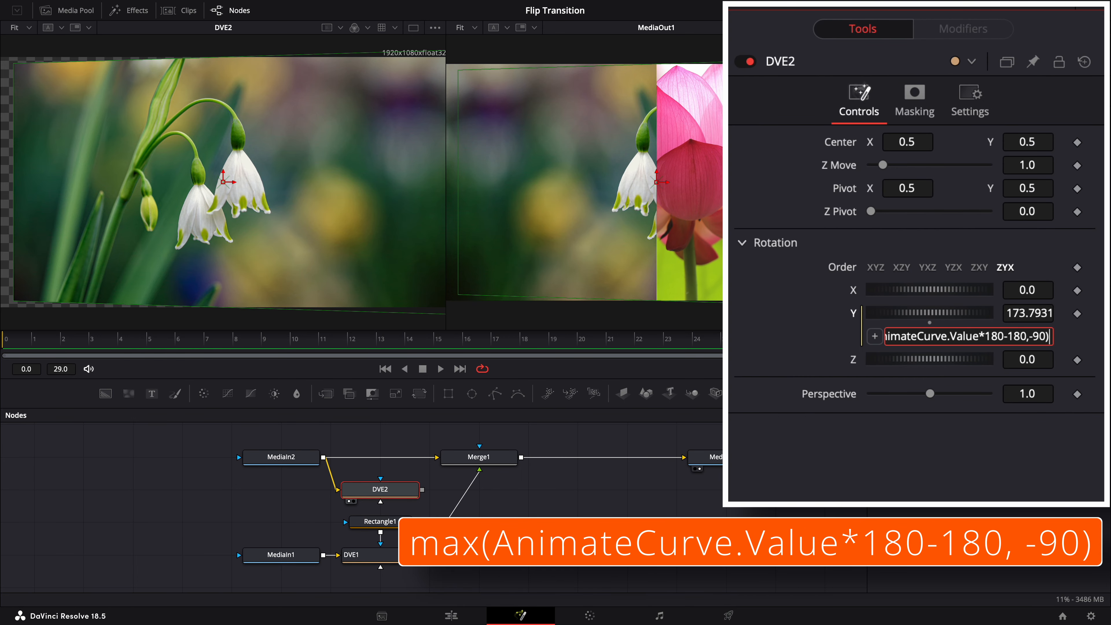
{"action": "key", "text": "Tab"}
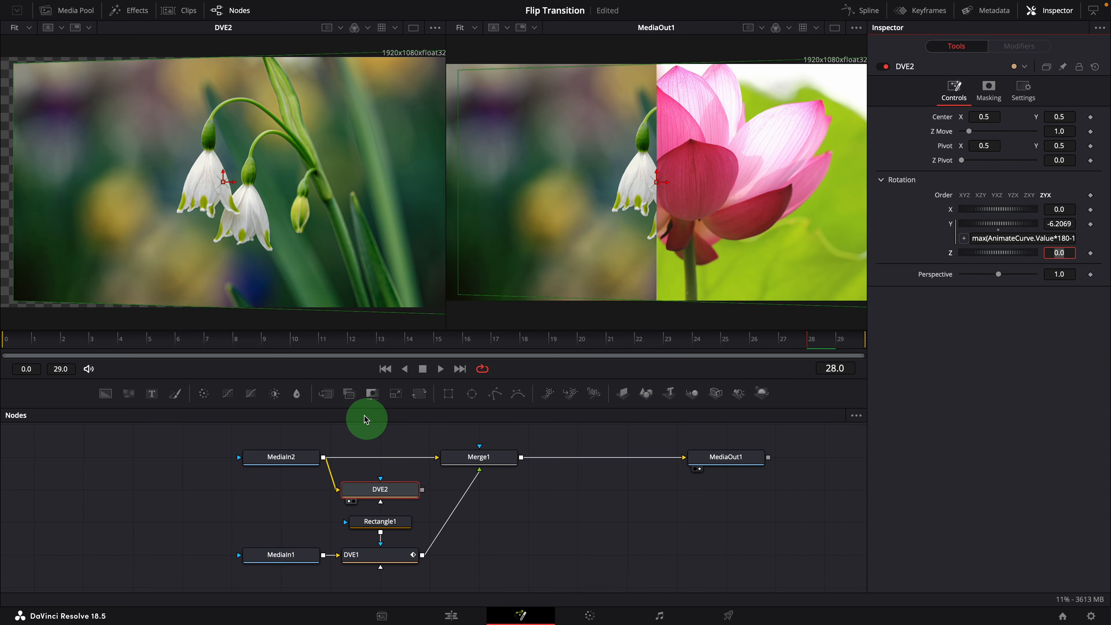
{"action": "left_click_drag", "start_coordinate": [413, 341], "coordinate": [663, 344]}
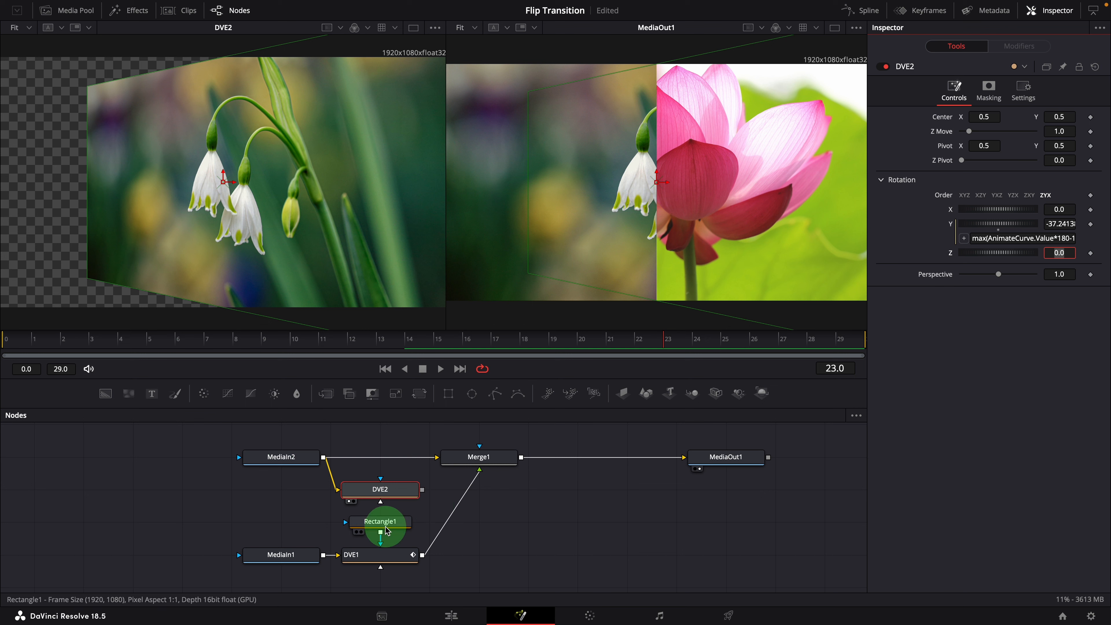
Step: Connect Rectangle1 to DVE2 as its mask, enable Apply Mask Inverted on DVE2, and scrub through the flip
{"action": "left_click_drag", "start_coordinate": [394, 525], "coordinate": [344, 525]}
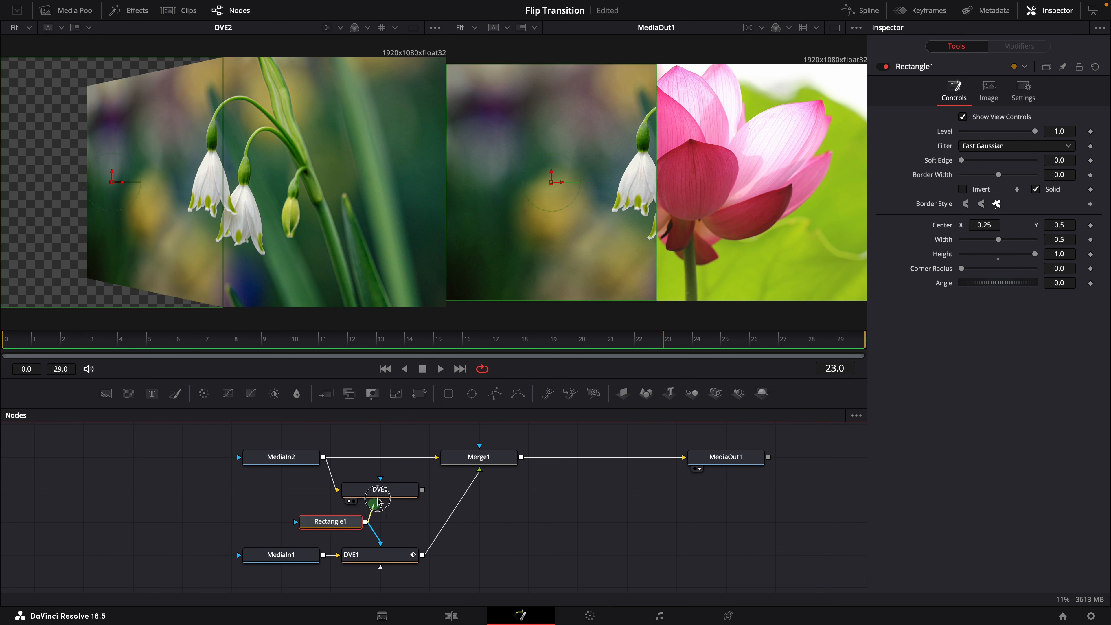
{"action": "left_click_drag", "start_coordinate": [381, 482], "coordinate": [394, 517]}
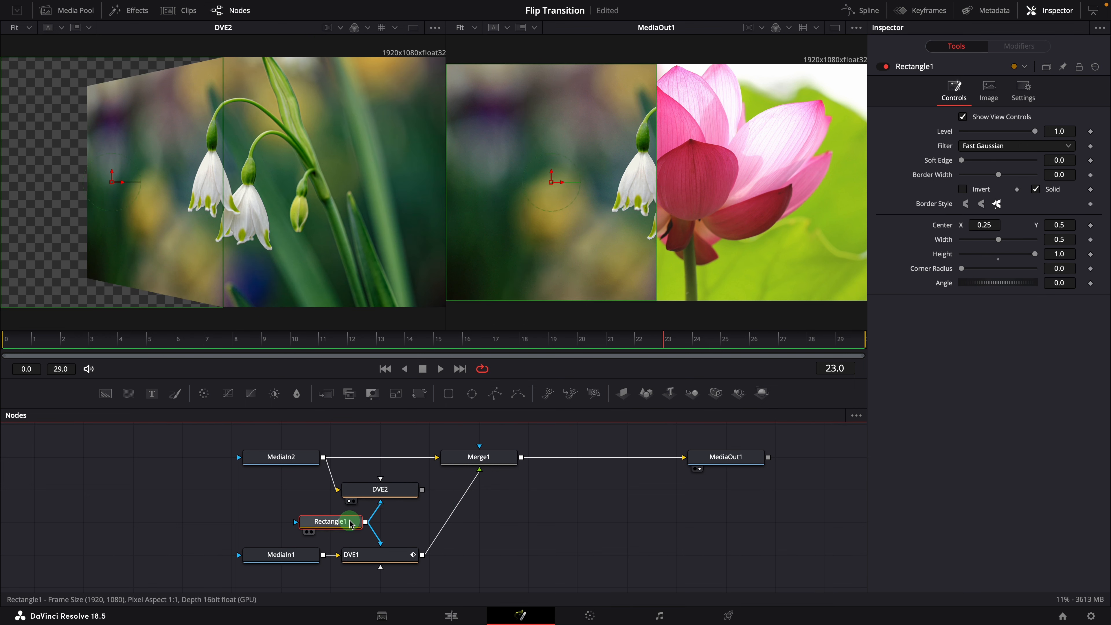
{"action": "left_click", "coordinate": [378, 490]}
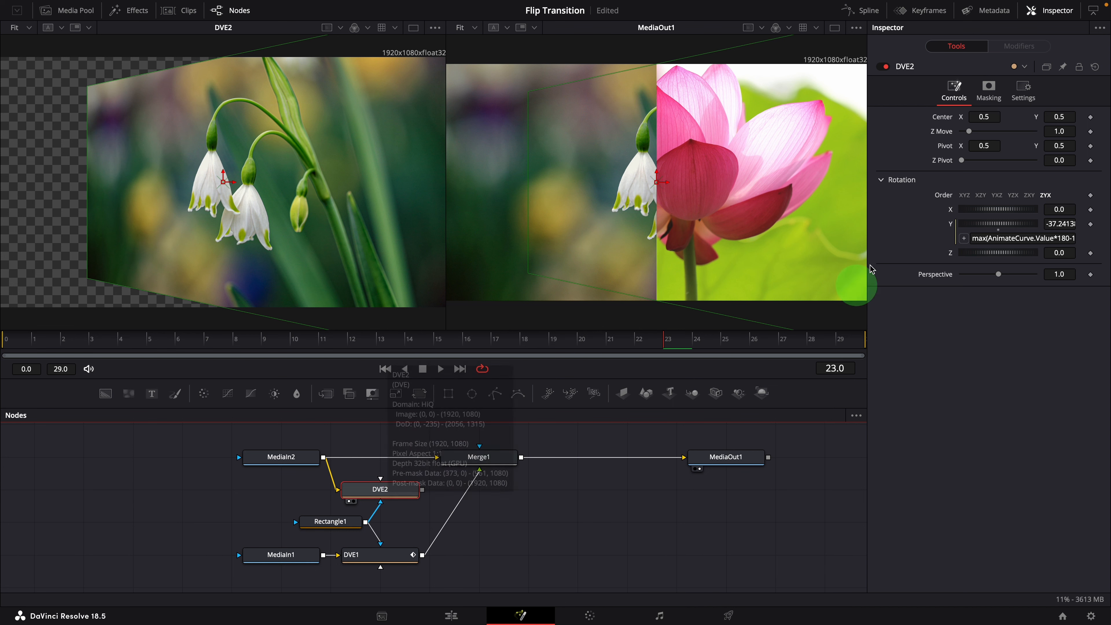
{"action": "left_click", "coordinate": [1025, 91]}
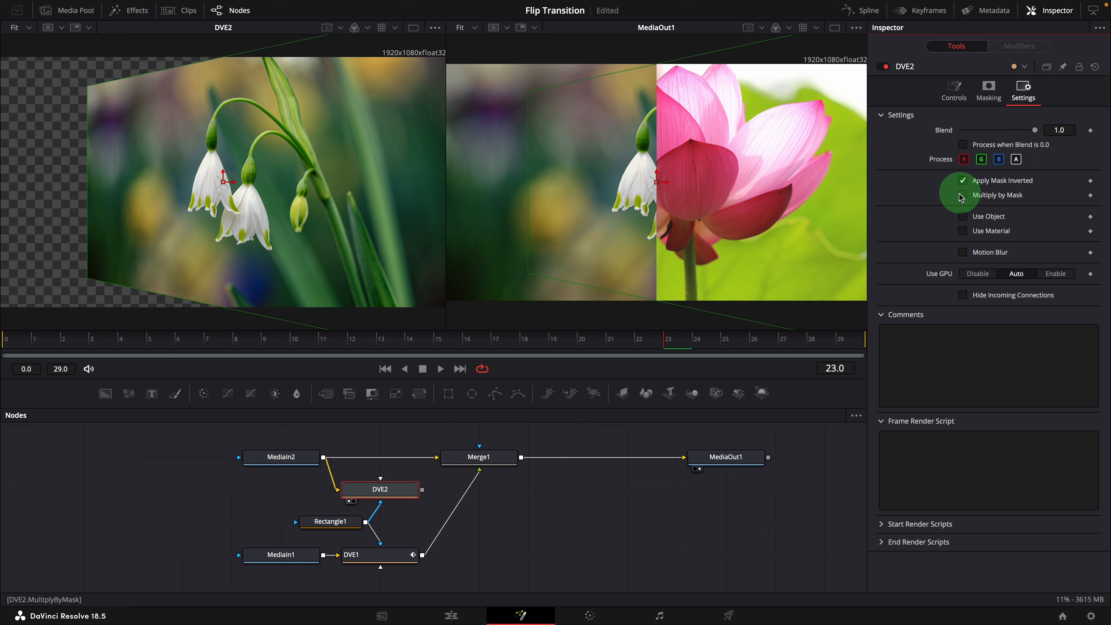
{"action": "left_click_drag", "start_coordinate": [149, 345], "coordinate": [868, 355]}
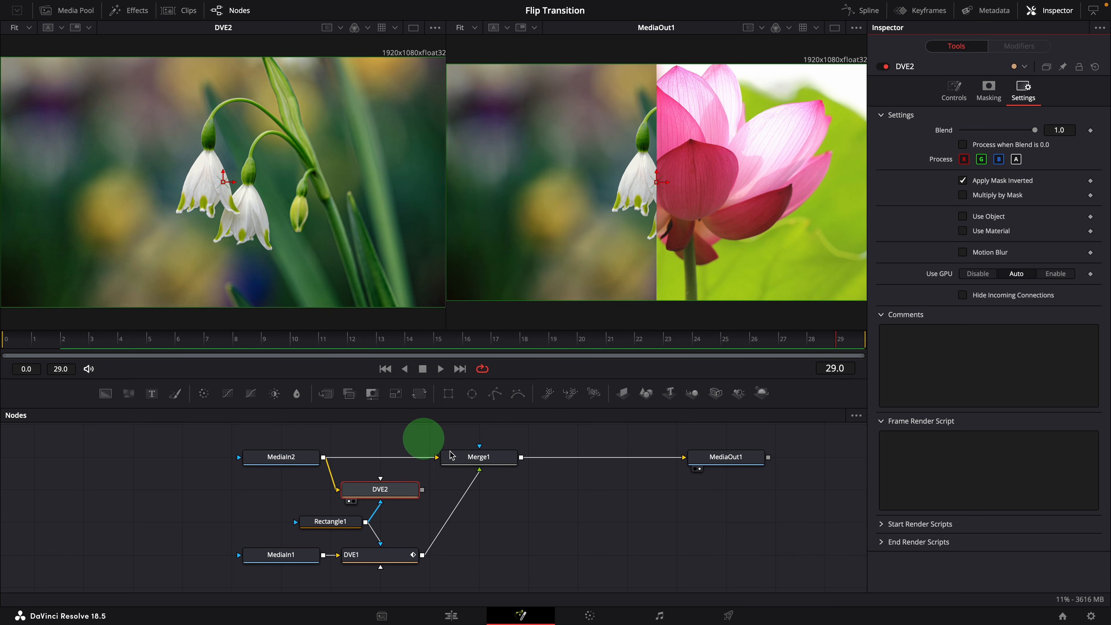
Step: Merge DVE2 over DVE1 in a new merge node feeding Merge1, and scrub through the combined result
{"action": "left_click", "coordinate": [421, 492]}
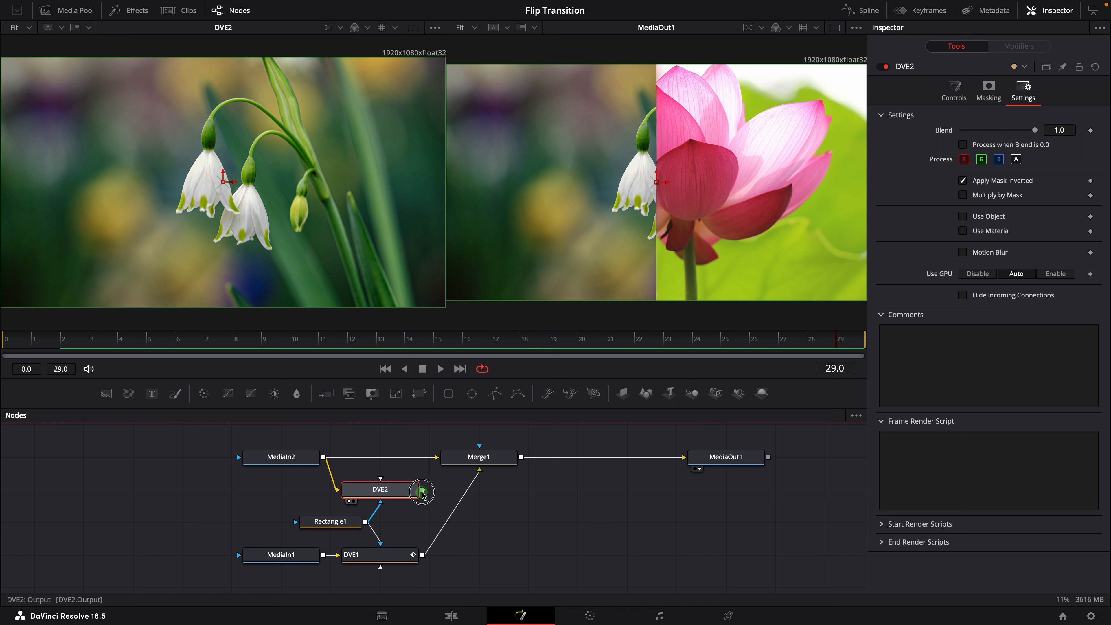
{"action": "left_click_drag", "start_coordinate": [423, 558], "coordinate": [501, 555]}
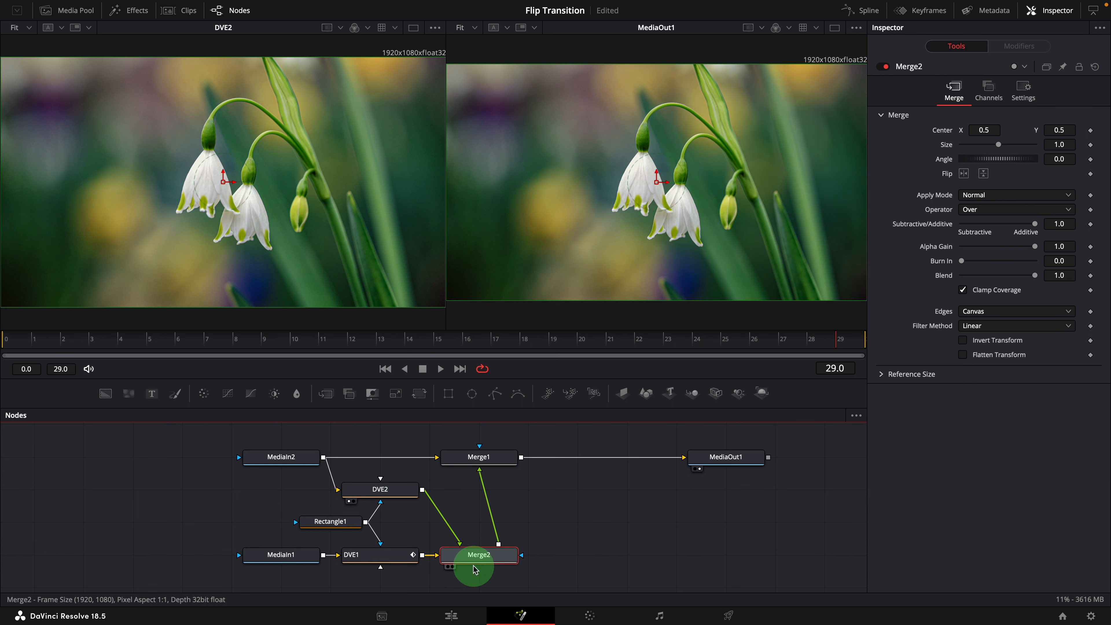
{"action": "left_click", "coordinate": [23, 351]}
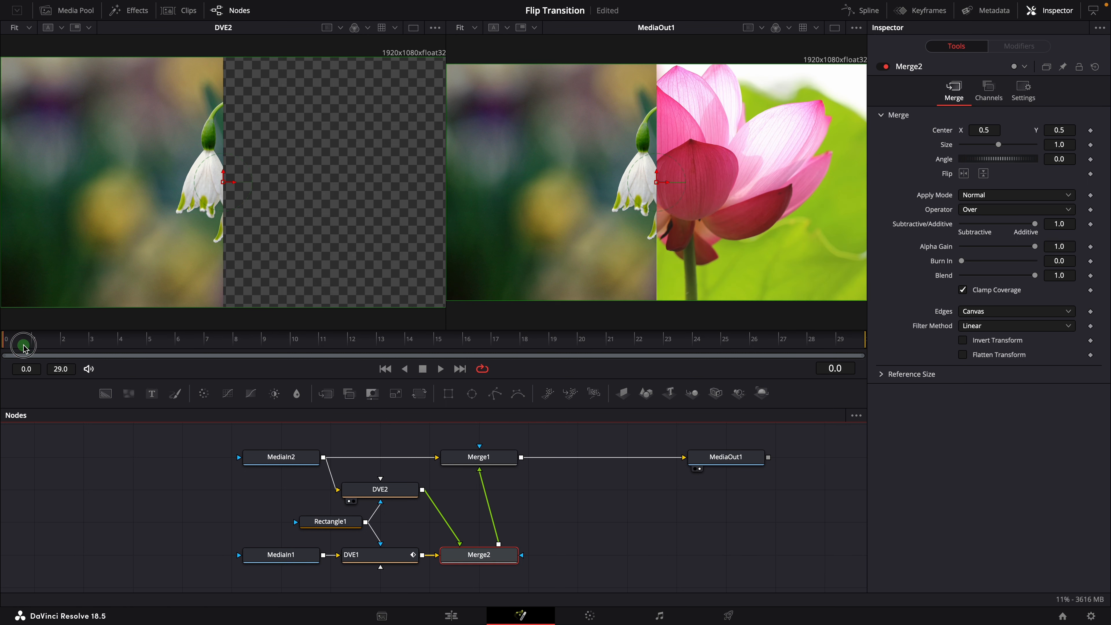
{"action": "mouse_move", "coordinate": [395, 358]}
{"action": "left_mouse_down"}
{"action": "mouse_move", "coordinate": [743, 354]}
{"action": "mouse_move", "coordinate": [400, 341]}
{"action": "left_mouse_up"}
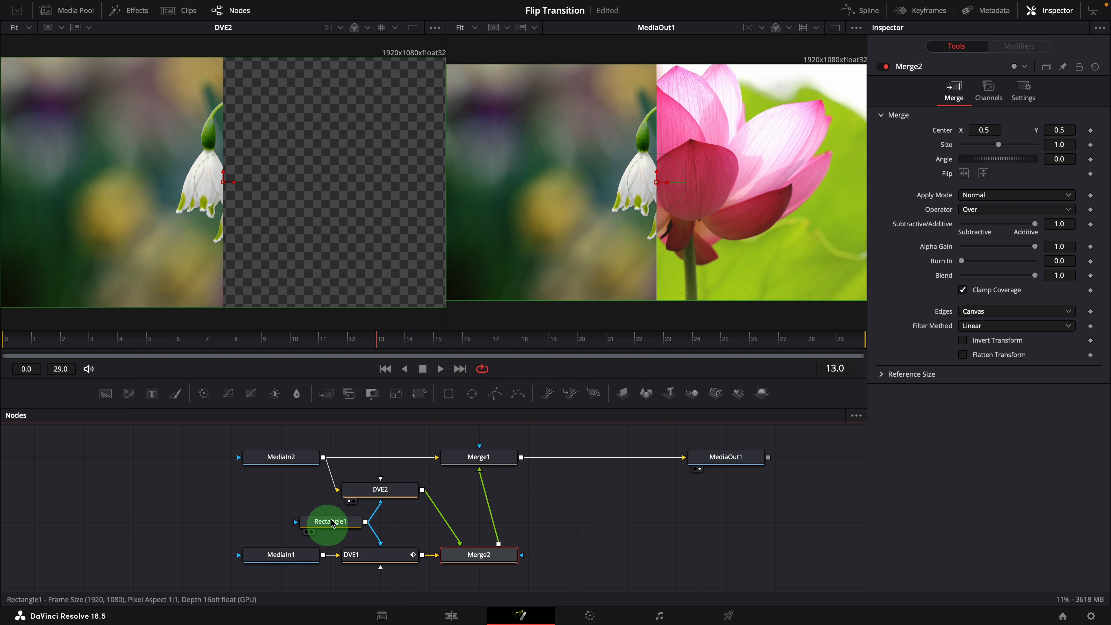
Step: Connect Rectangle1 to Merge2 as its mask, enable Apply Mask Inverted, and scrub through the transition
{"action": "left_click_drag", "start_coordinate": [436, 526], "coordinate": [516, 560]}
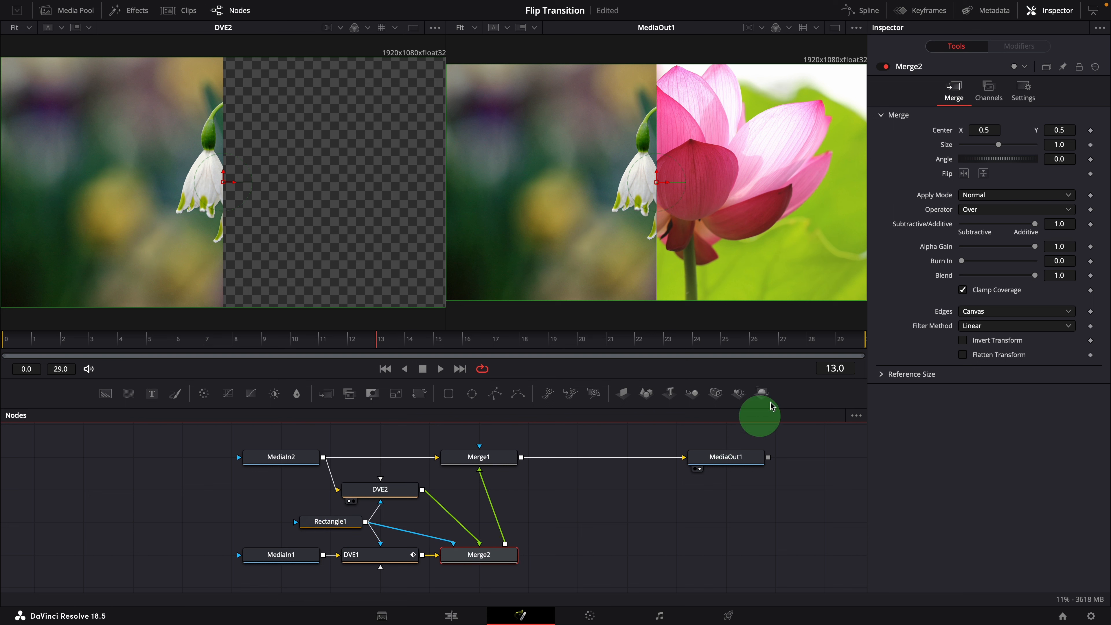
{"action": "left_click", "coordinate": [1024, 92]}
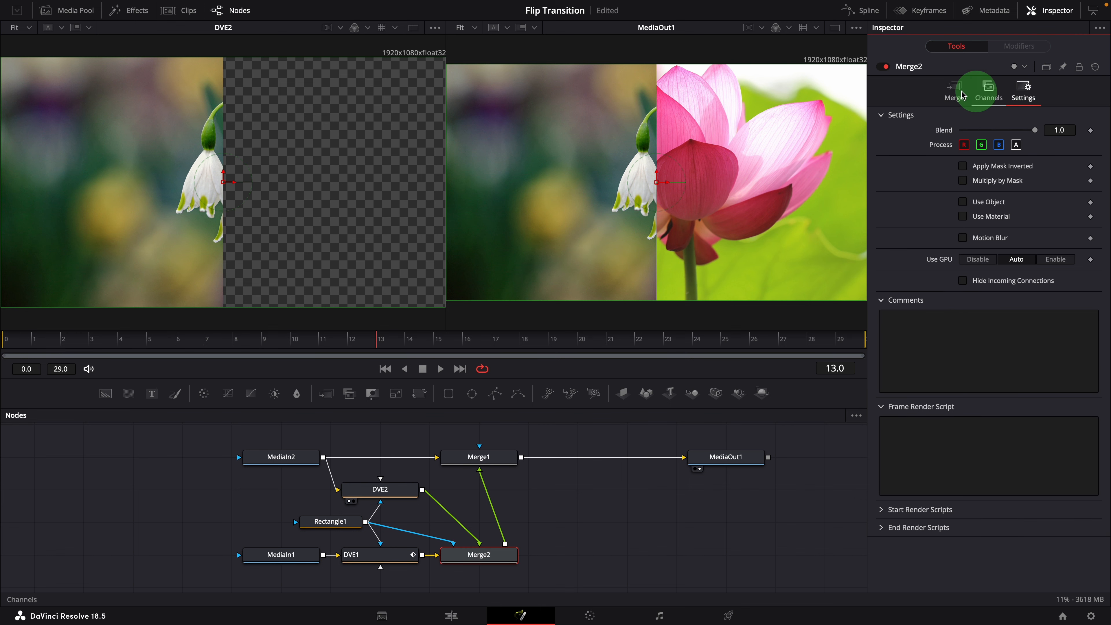
{"action": "left_click", "coordinate": [975, 169]}
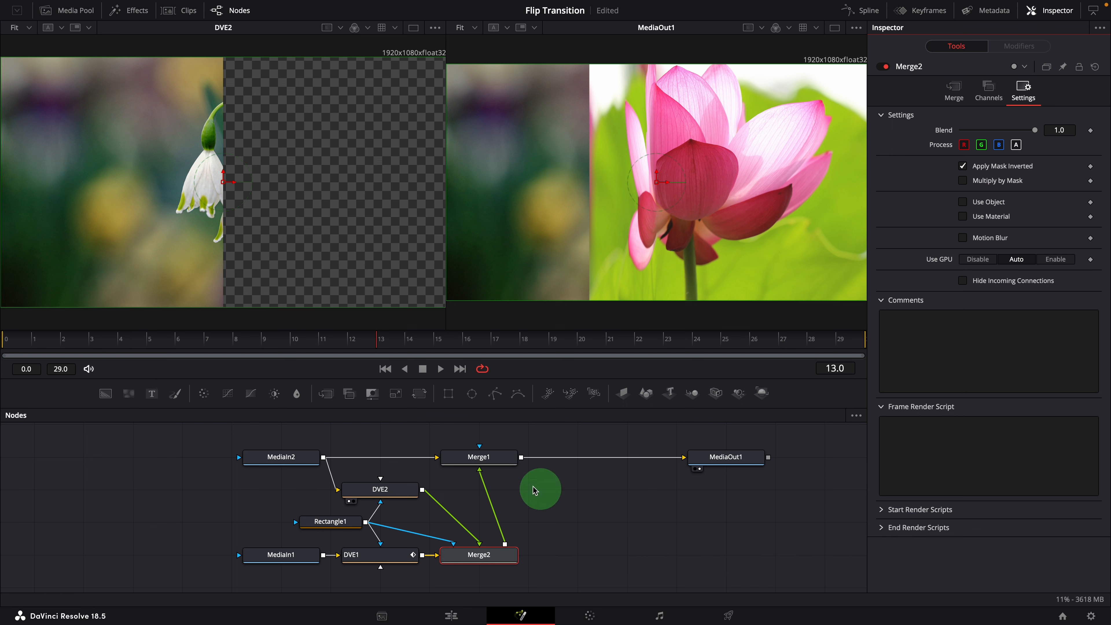
{"action": "left_click_drag", "start_coordinate": [24, 341], "coordinate": [794, 344]}
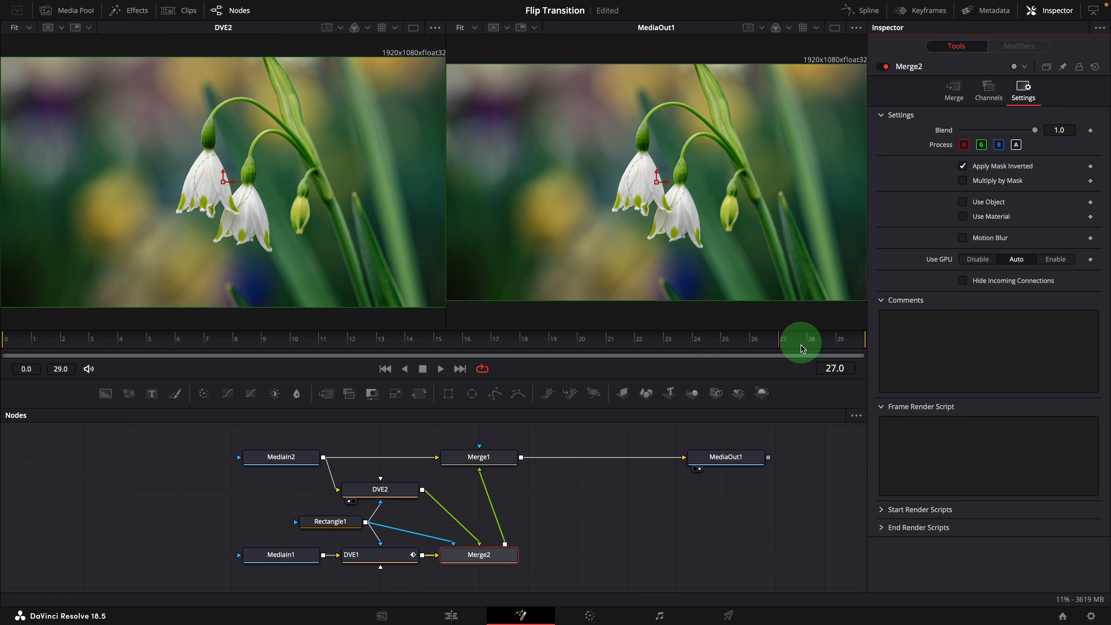
Step: Show MediaOut1 in a single enlarged viewer and play the transition from the start
{"action": "left_click", "coordinate": [835, 27]}
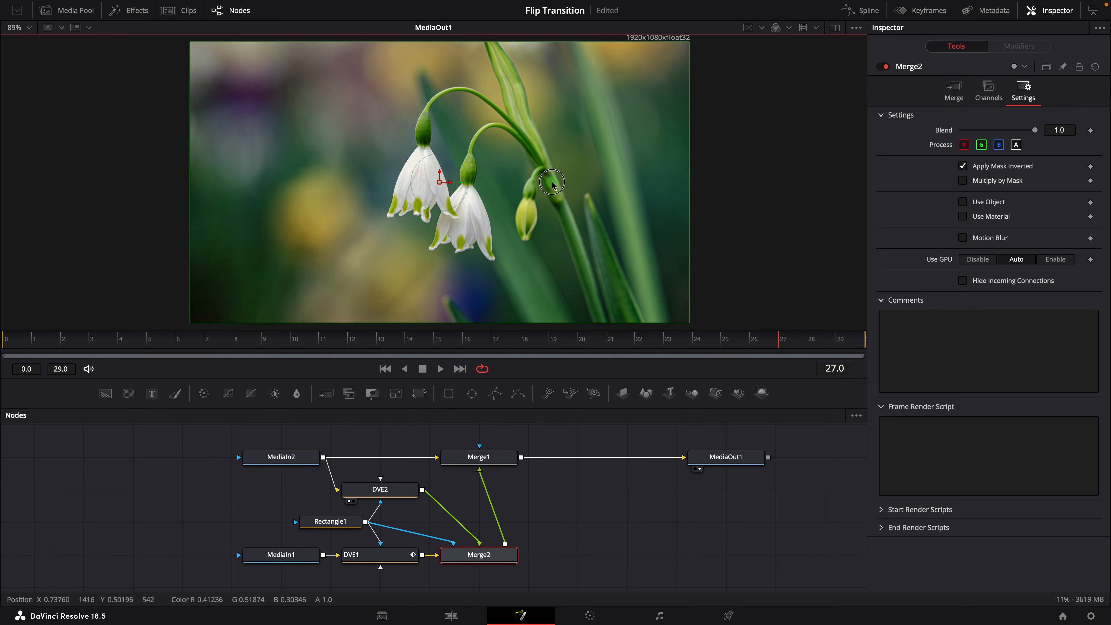
{"action": "left_click", "coordinate": [25, 340]}
{"action": "key", "text": "space"}
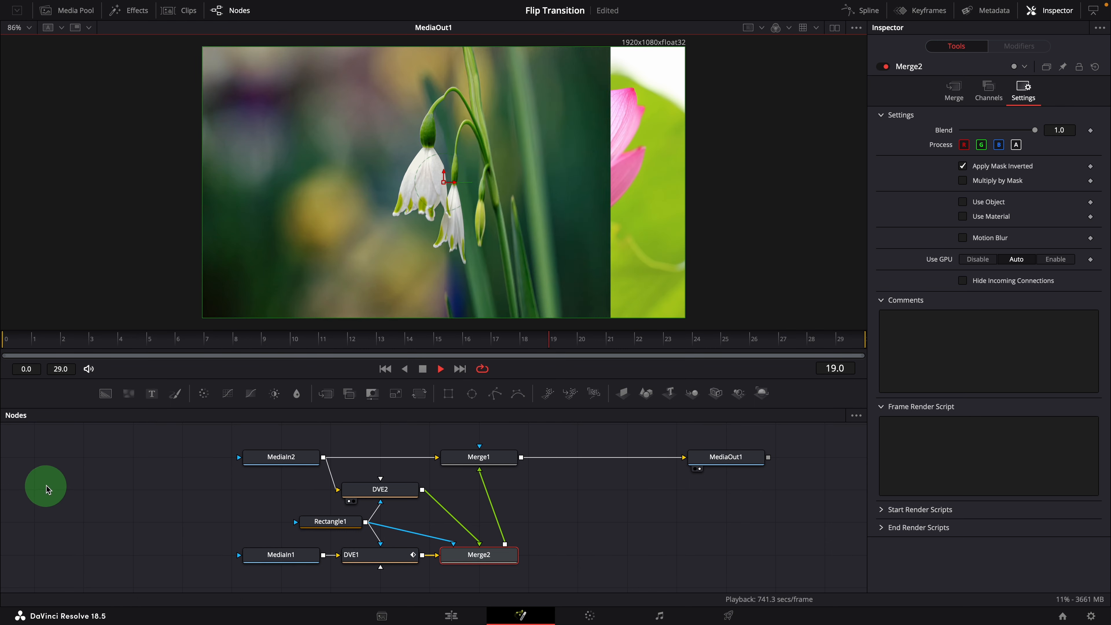
{"action": "key", "text": "space"}
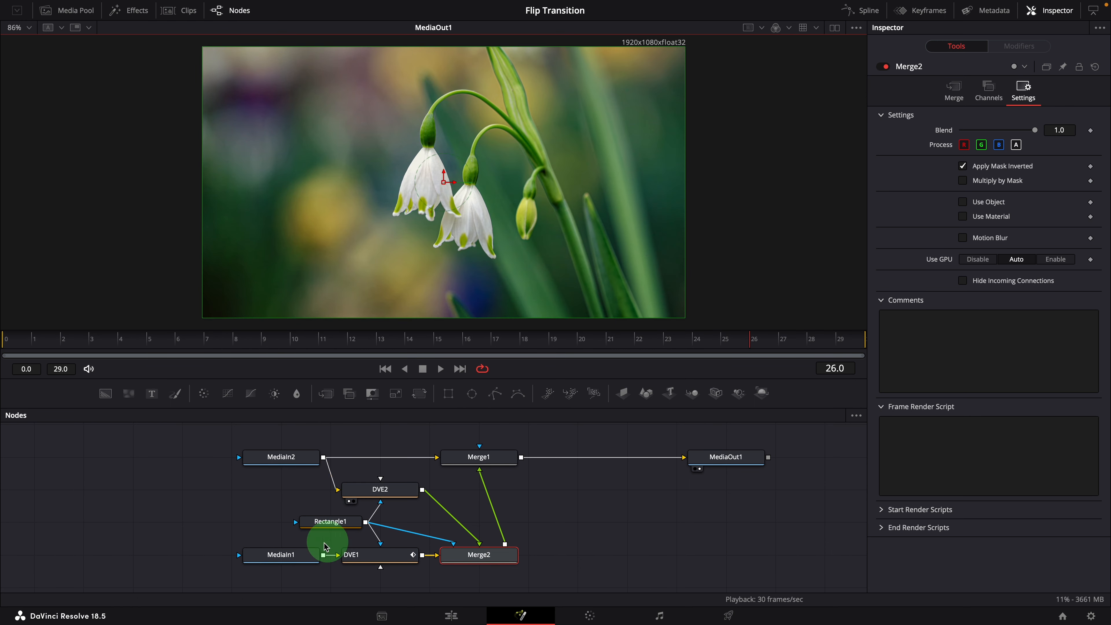
Step: Insert a Brightness Contrast node between MediaIn1 and DVE1 and drive its Gain with the expression 1-AnimateCurve.Value
{"action": "left_click_drag", "start_coordinate": [288, 553], "coordinate": [189, 554]}
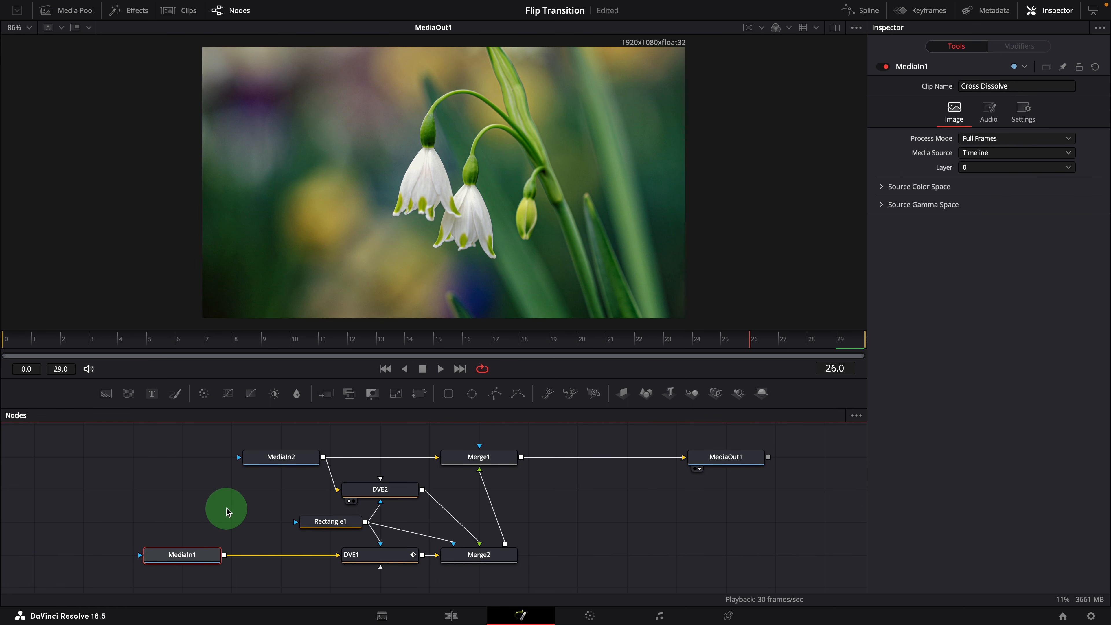
{"action": "left_click_drag", "start_coordinate": [275, 393], "coordinate": [279, 555]}
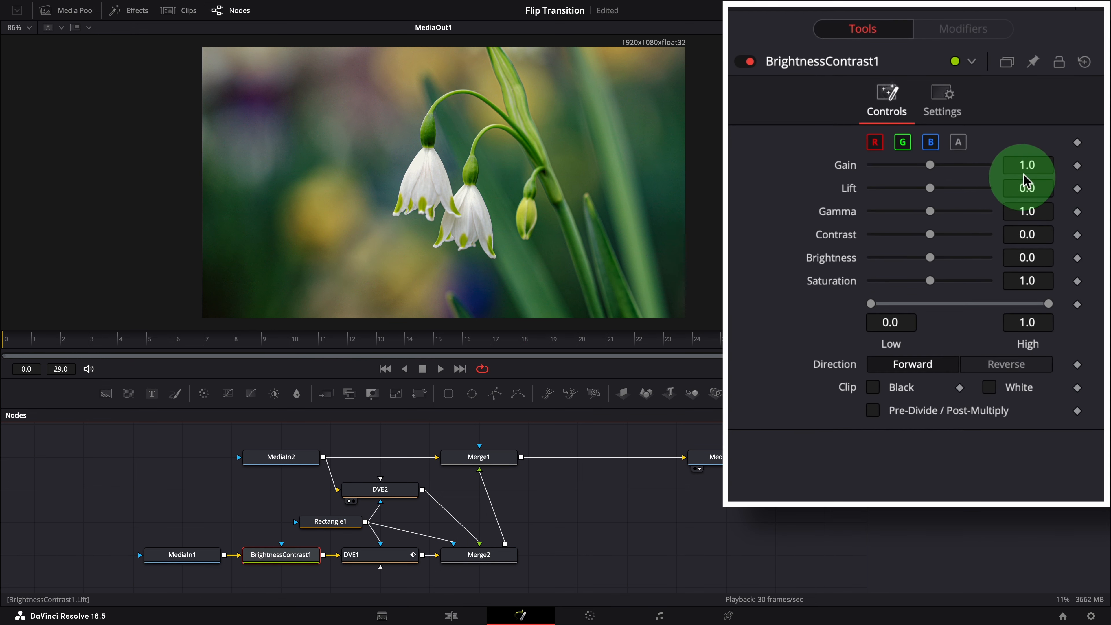
{"action": "left_click", "coordinate": [1058, 133]}
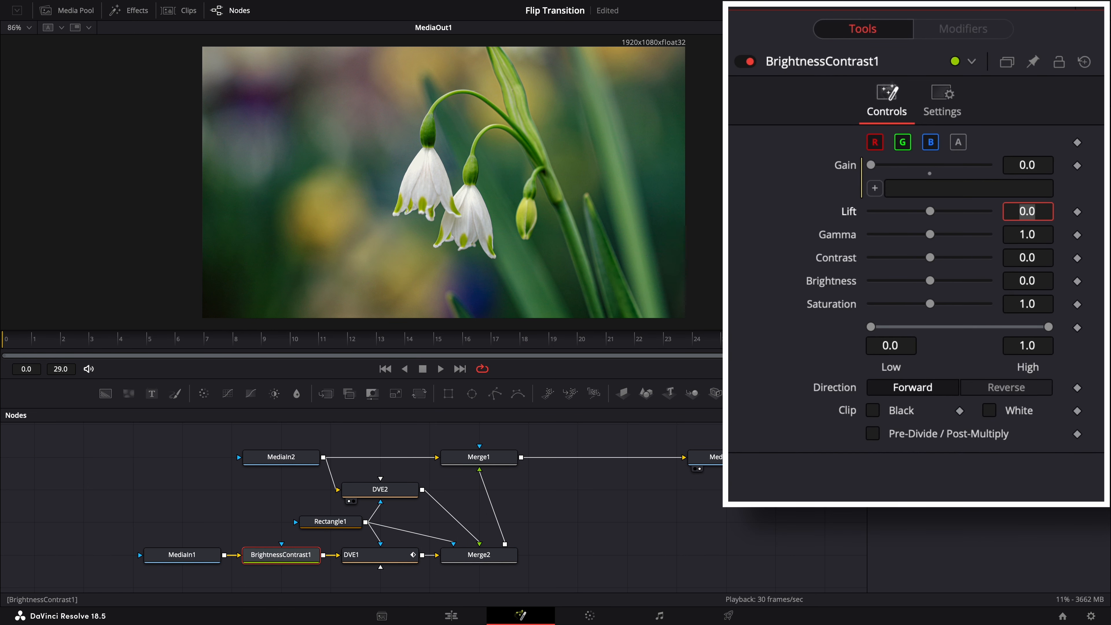
{"action": "left_click", "coordinate": [927, 192]}
{"action": "type", "text": "1"}
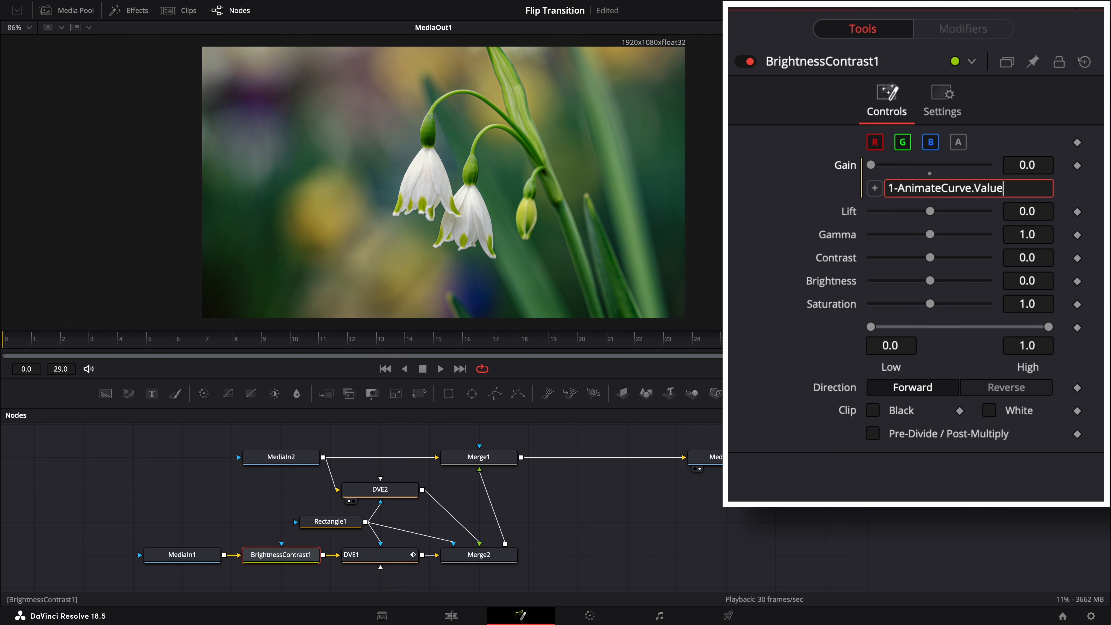
{"action": "type", "text": "-AnimateCurve.Value"}
{"action": "key", "text": "Tab"}
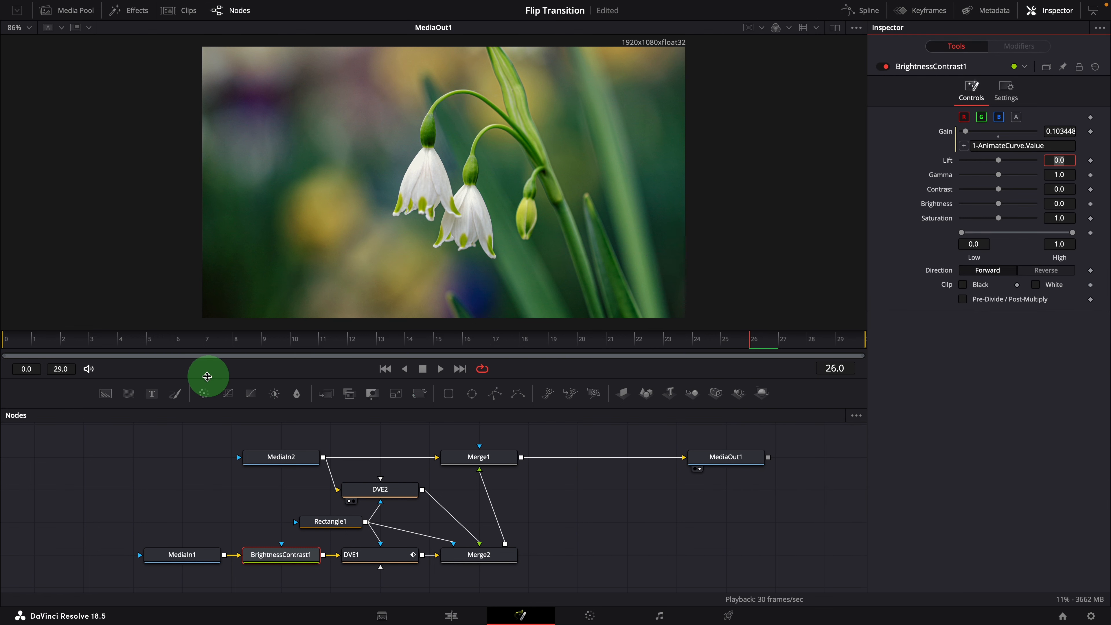
Step: Scrub and play the transition to check the darkening of the outgoing clip, especially around frames 10 and 11
{"action": "left_click_drag", "start_coordinate": [13, 341], "coordinate": [901, 346]}
{"action": "left_click", "coordinate": [647, 525]}
{"action": "key", "text": "space"}
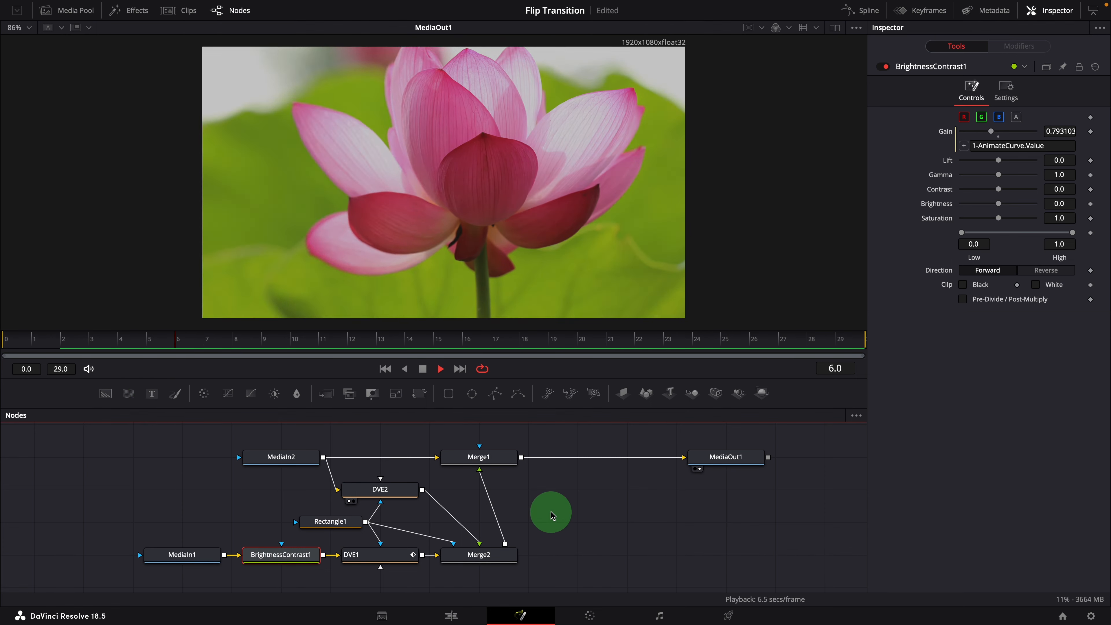
{"action": "key", "text": "space"}
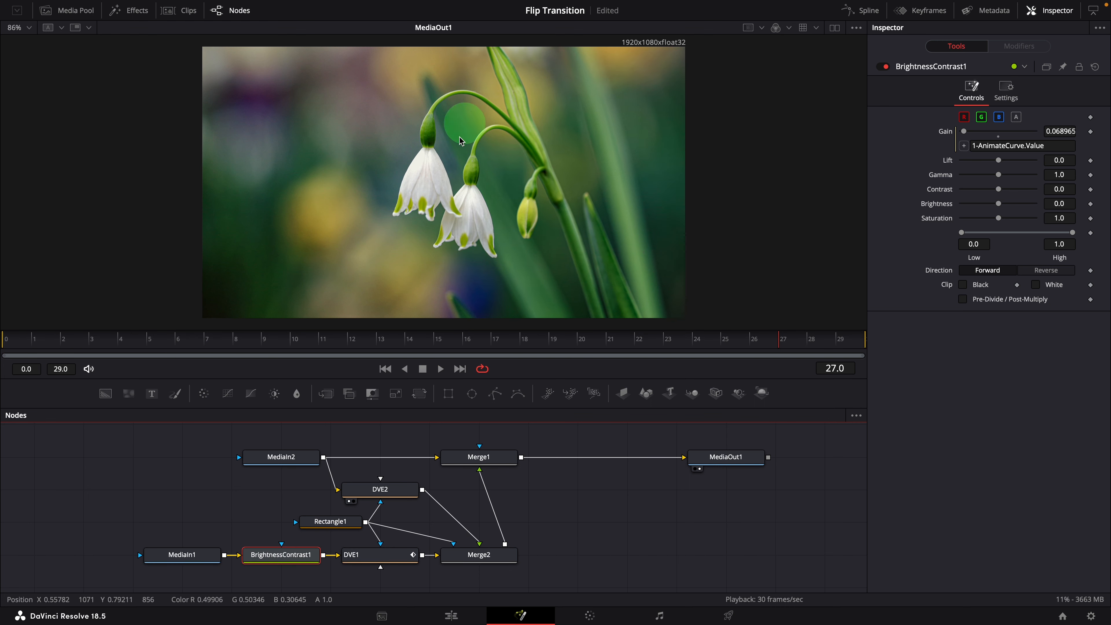
{"action": "left_click_drag", "start_coordinate": [186, 344], "coordinate": [321, 349]}
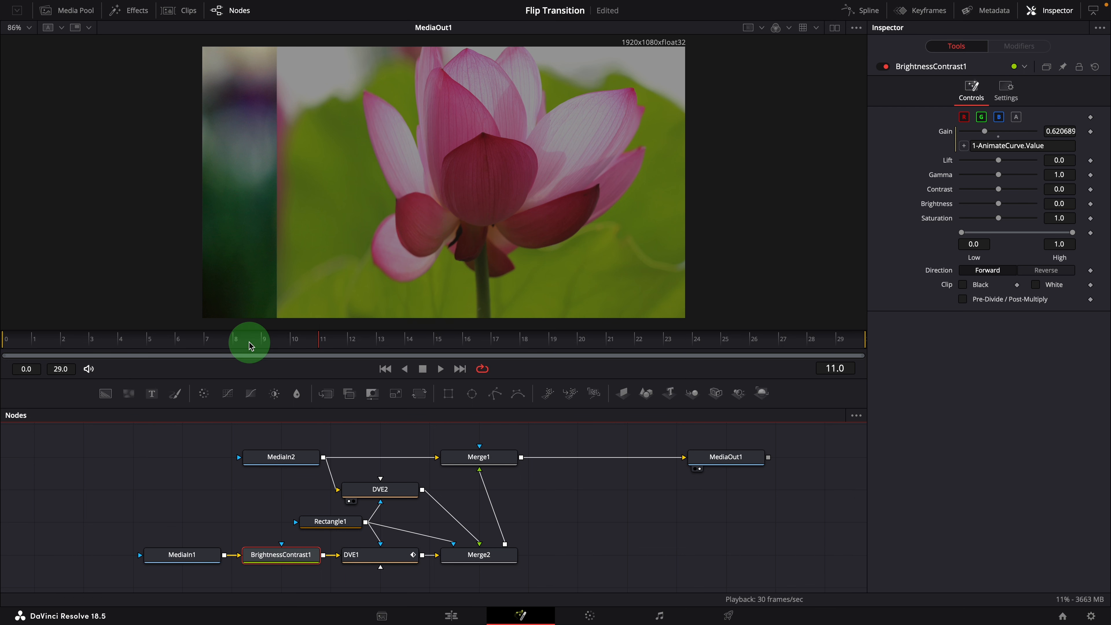
{"action": "left_click_drag", "start_coordinate": [248, 343], "coordinate": [308, 349]}
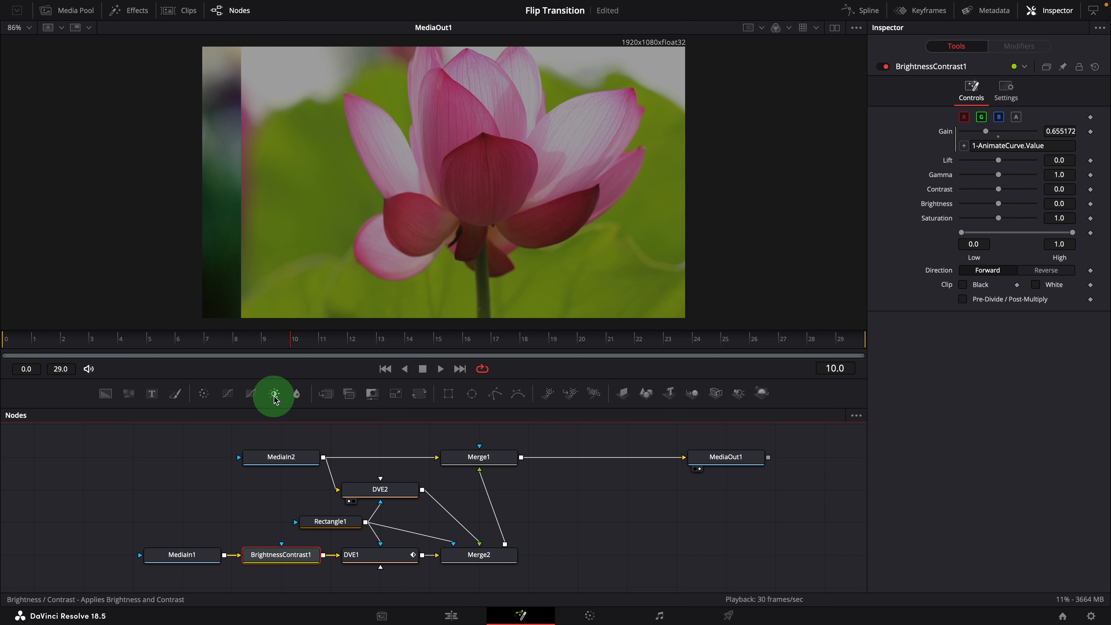
Step: Insert another Brightness Contrast node between Merge1 and MediaOut1, mask it with a new rectangle, and place the rectangle below it
{"action": "left_click_drag", "start_coordinate": [274, 396], "coordinate": [633, 455]}
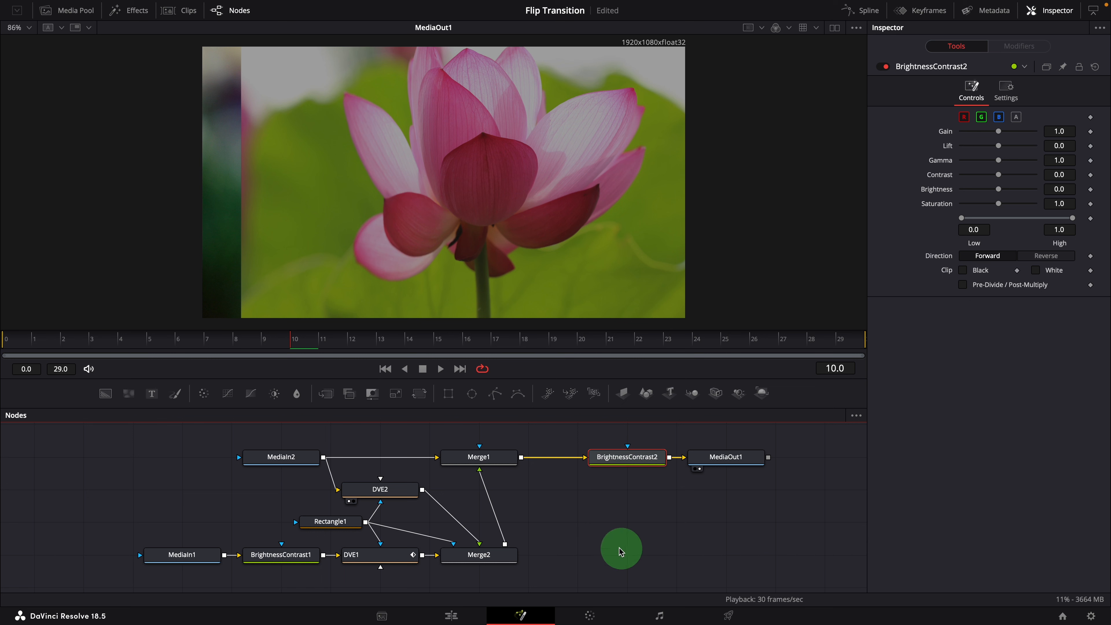
{"action": "left_click", "coordinate": [449, 395]}
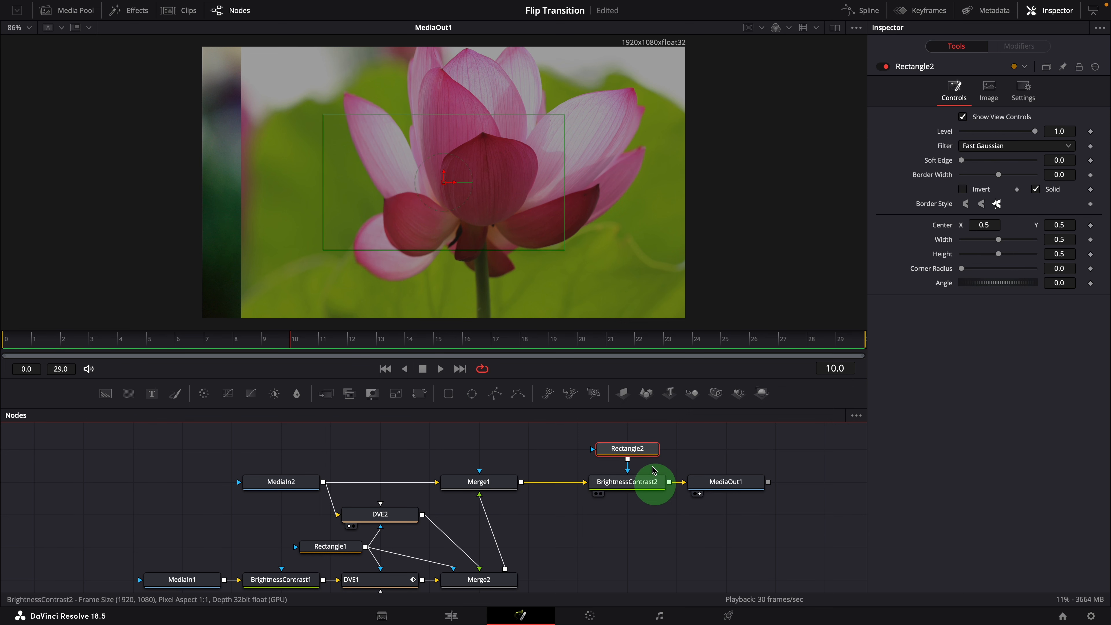
{"action": "left_click", "coordinate": [634, 443]}
{"action": "left_click_drag", "start_coordinate": [634, 458], "coordinate": [628, 510]}
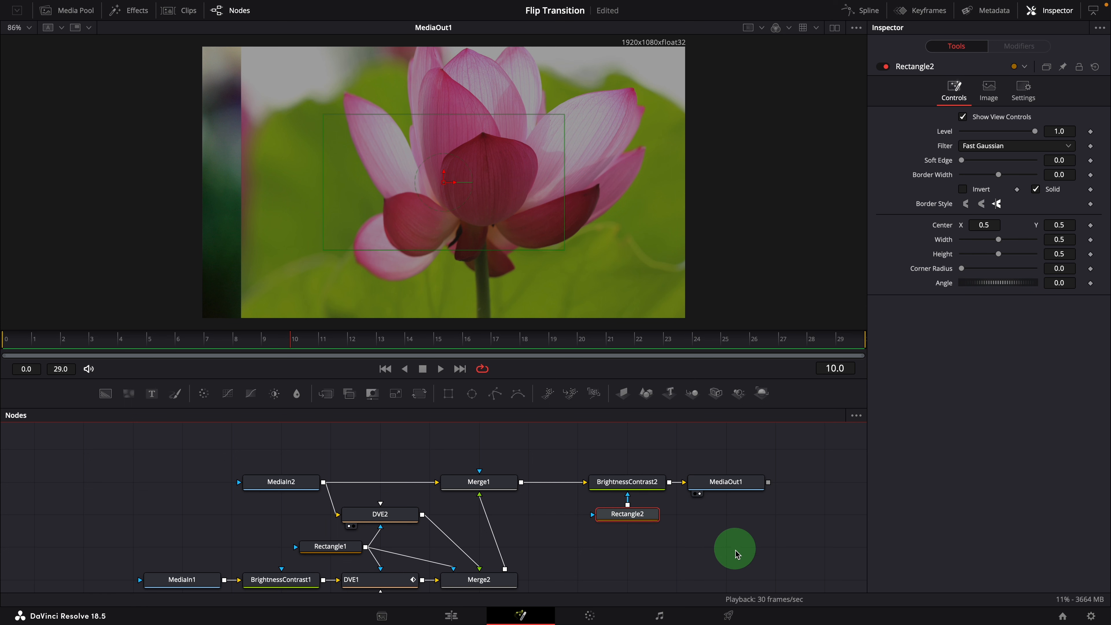
{"action": "left_click_drag", "start_coordinate": [732, 548], "coordinate": [731, 524]}
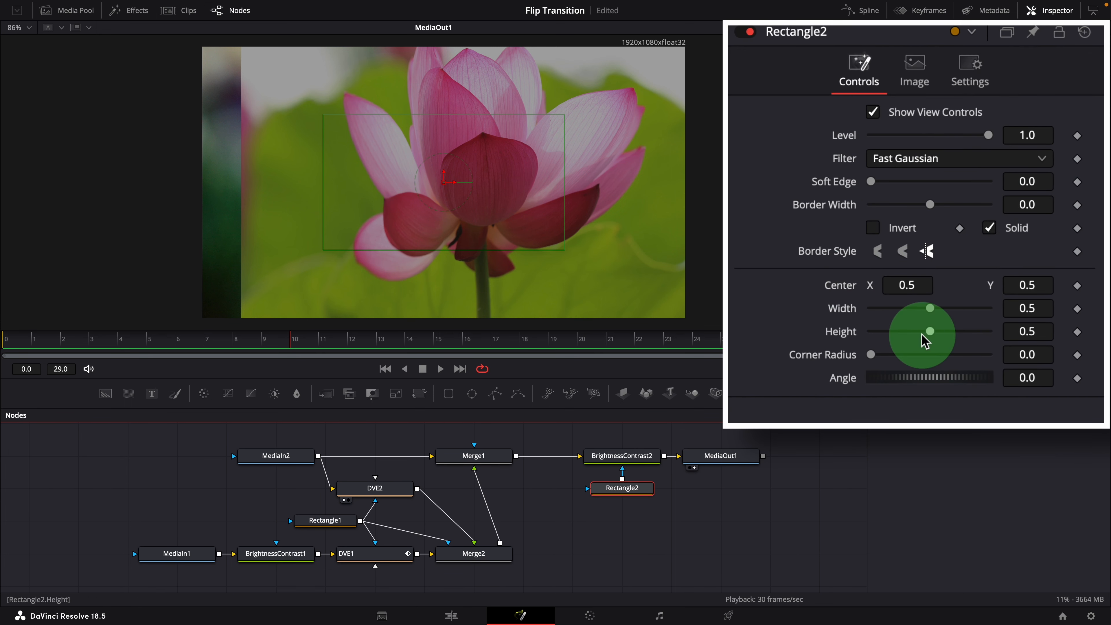
Step: Shape Rectangle2 into a thin vertical line with height 1.0, width 0.001 and soft edge 0.0012
{"action": "left_click_drag", "start_coordinate": [930, 331], "coordinate": [1089, 353]}
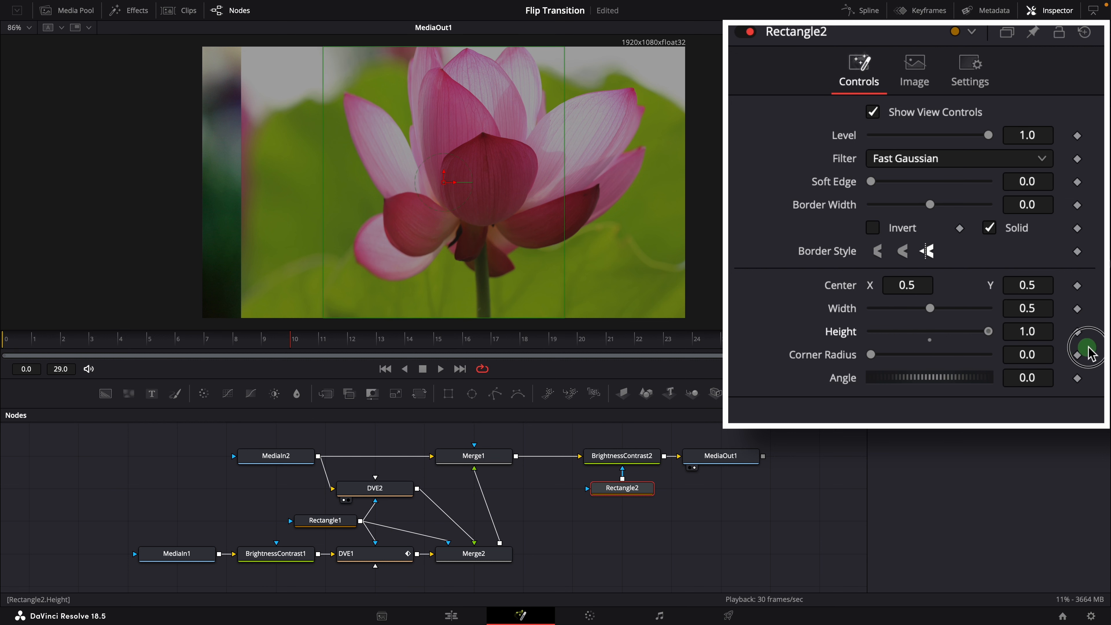
{"action": "left_click", "coordinate": [1027, 312]}
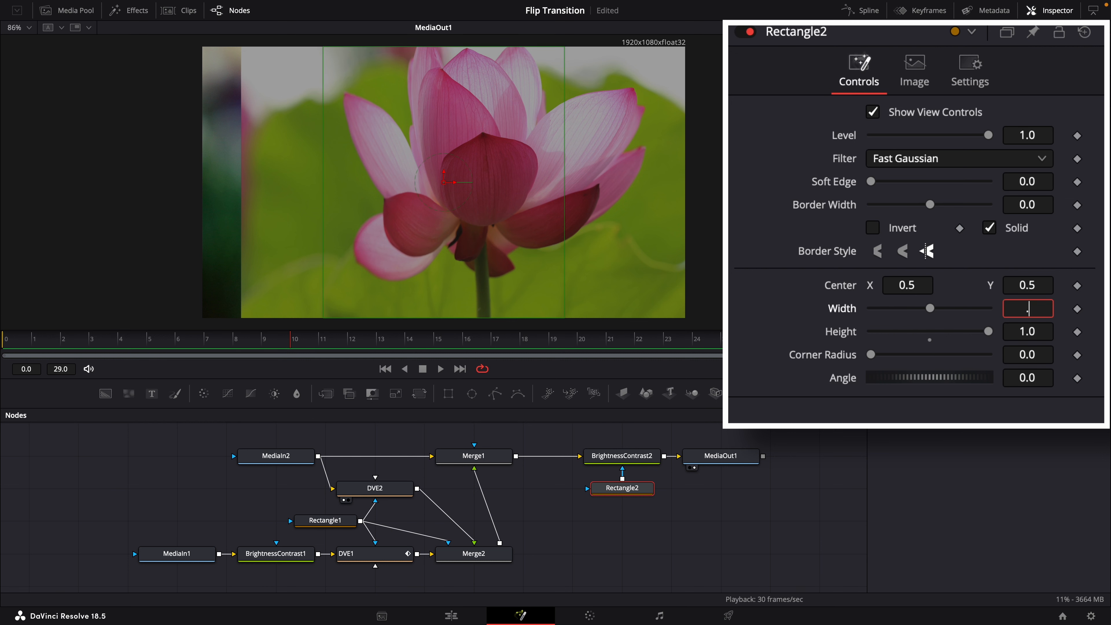
{"action": "type", "text": ".001"}
{"action": "key", "text": "Tab"}
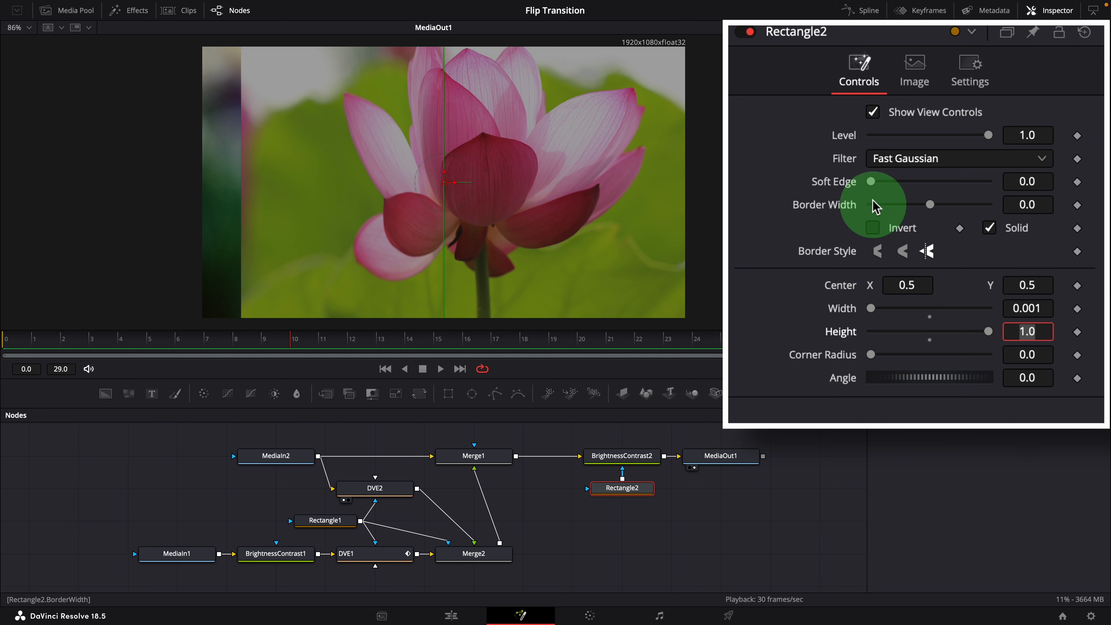
{"action": "left_click", "coordinate": [1030, 181]}
{"action": "type", "text": "0.0012"}
{"action": "key", "text": "Return"}
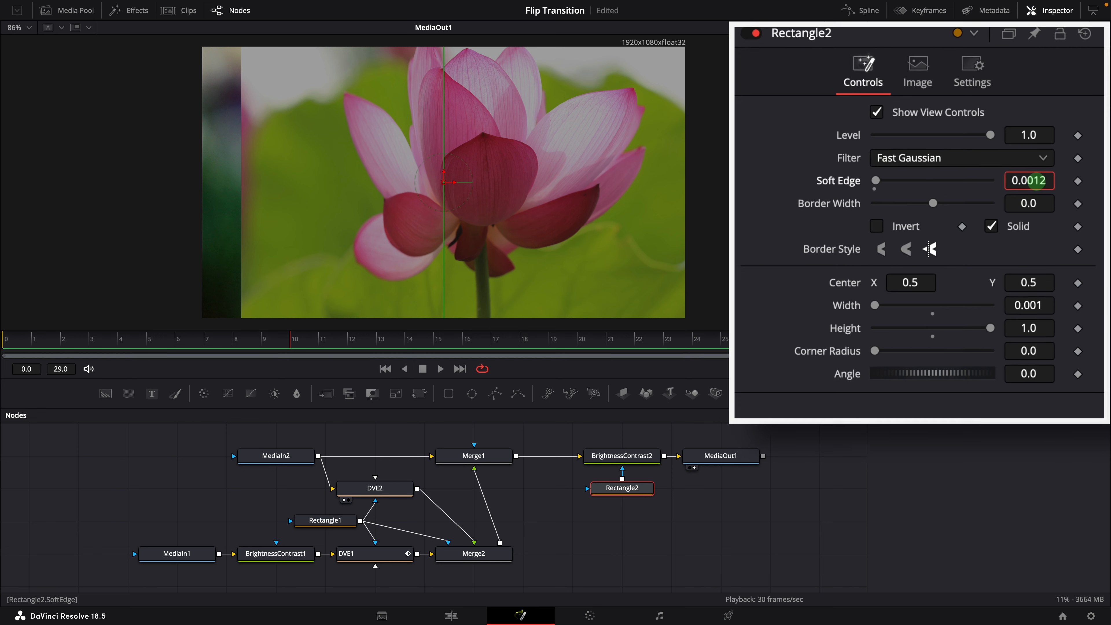
Step: Drive BrightnessContrast2's Gain with the expression iif(AnimateCurve.Value<0.5, 1-AnimateCurve.Value, AnimateCurve.Value)
{"action": "left_click", "coordinate": [623, 463]}
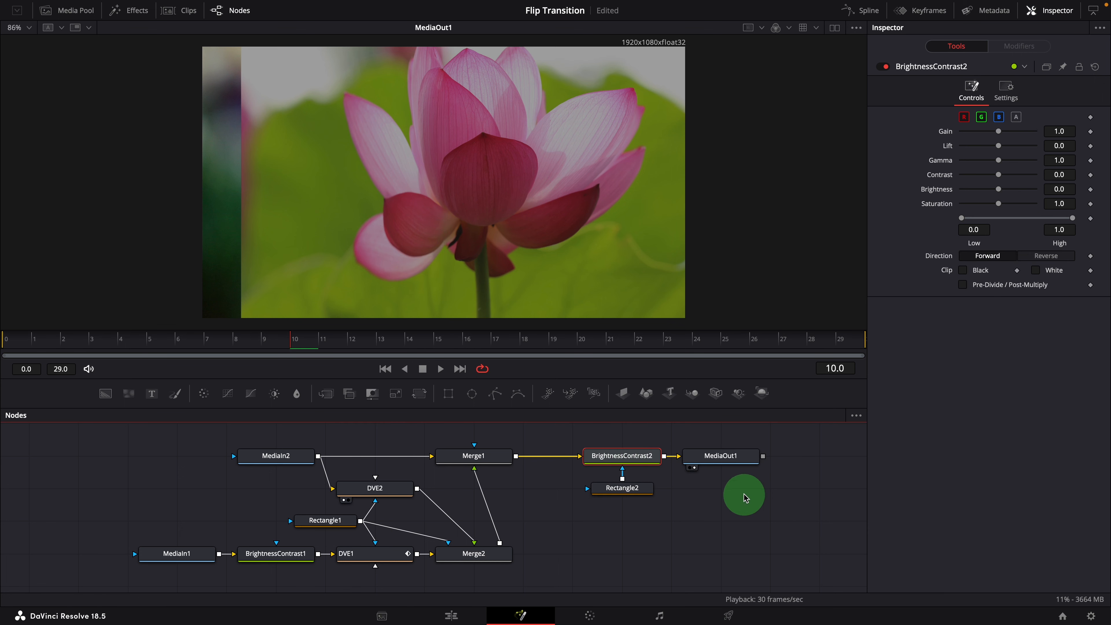
{"action": "left_click", "coordinate": [1055, 131]}
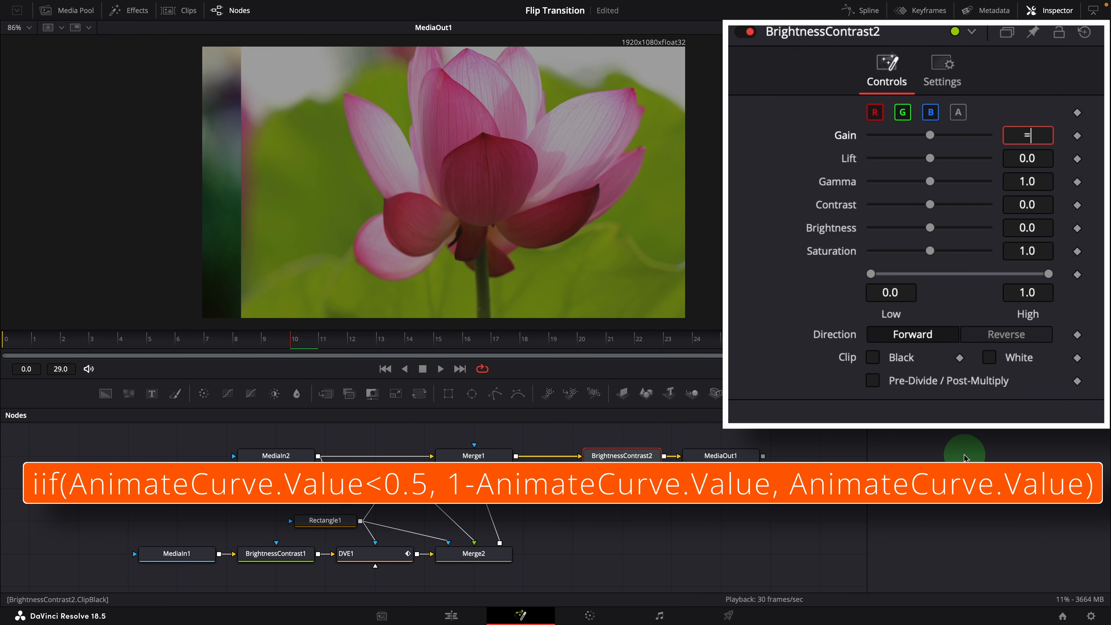
{"action": "key", "text": "Return"}
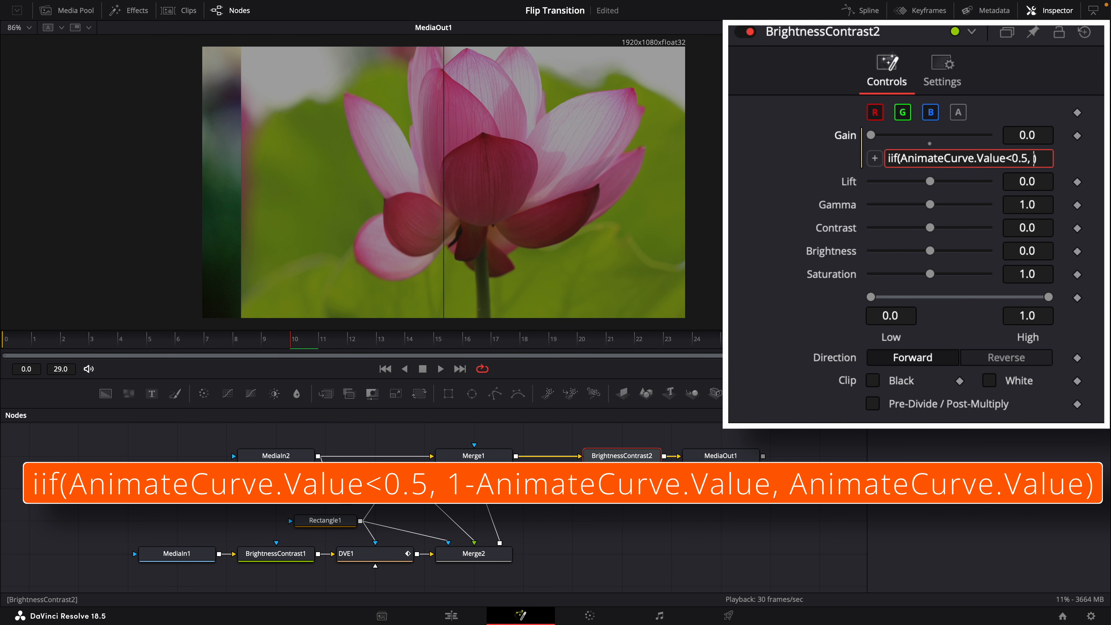
{"action": "type", "text": "AnimateCurve.Value"}
{"action": "left_click", "coordinate": [984, 426]}
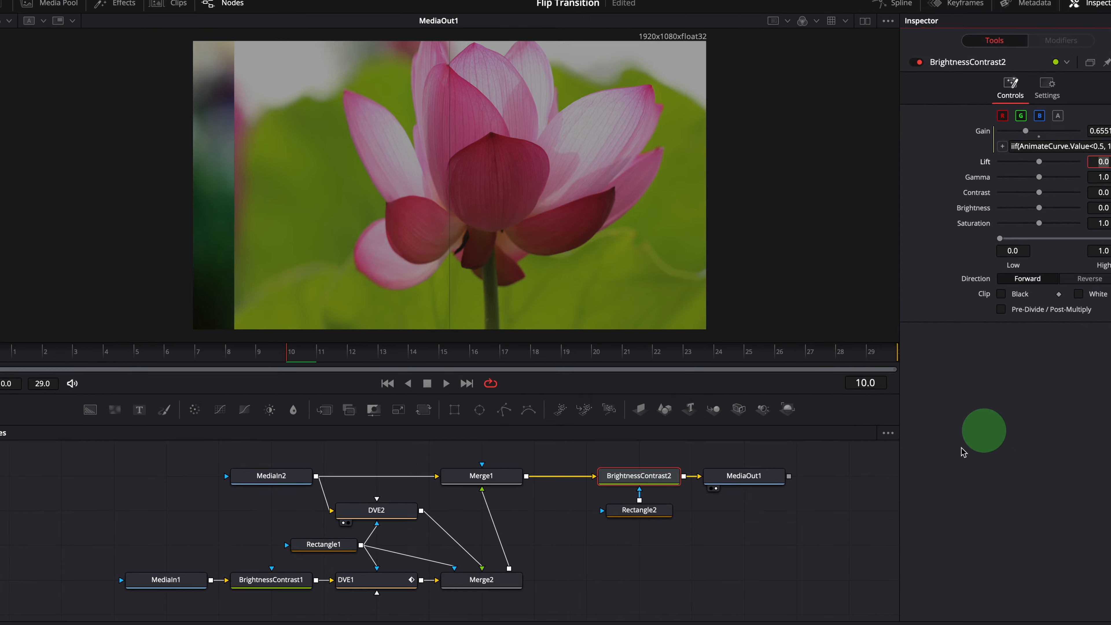
Step: Scrub and play the transition to check the shaded fold line at the centre of the frame
{"action": "left_click", "coordinate": [182, 351]}
{"action": "left_click_drag", "start_coordinate": [0, 527], "coordinate": [677, 531]}
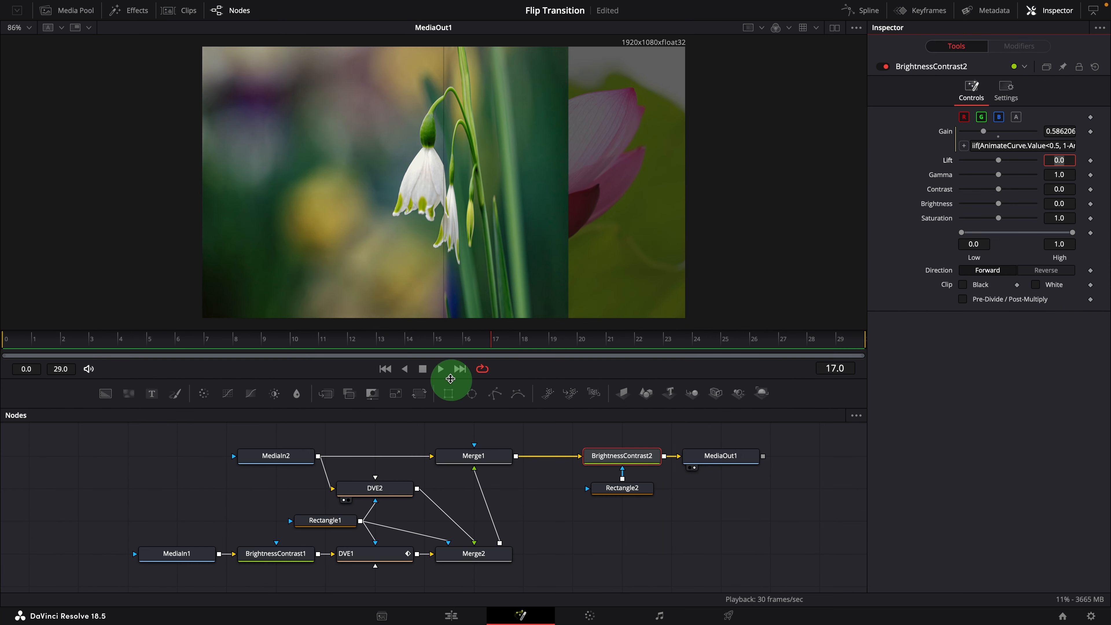
{"action": "left_click", "coordinate": [442, 370]}
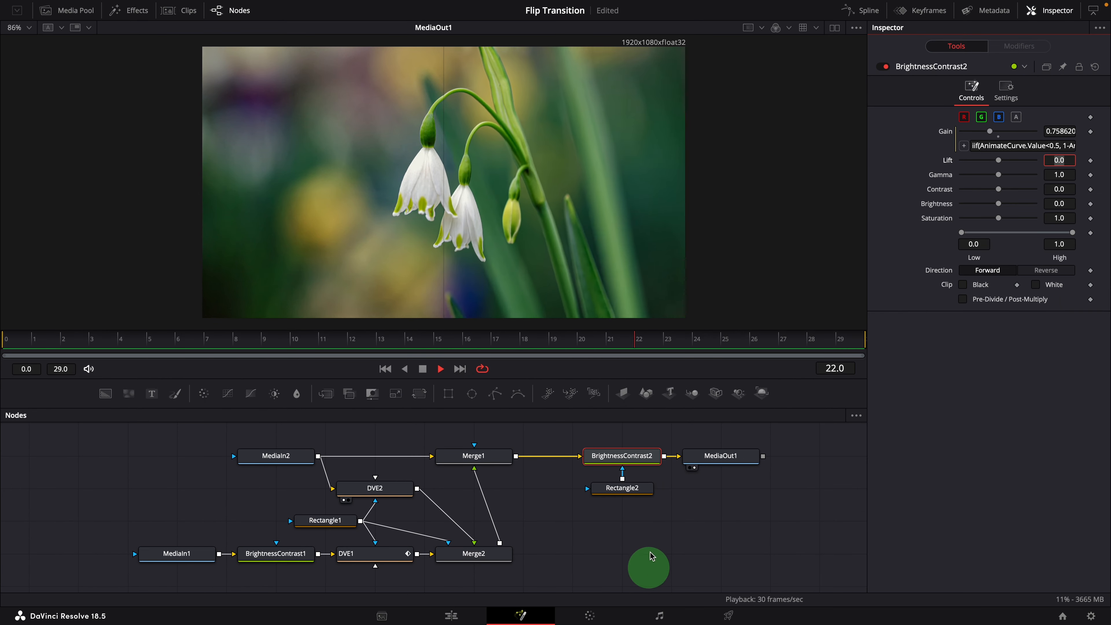
{"action": "key", "text": "space"}
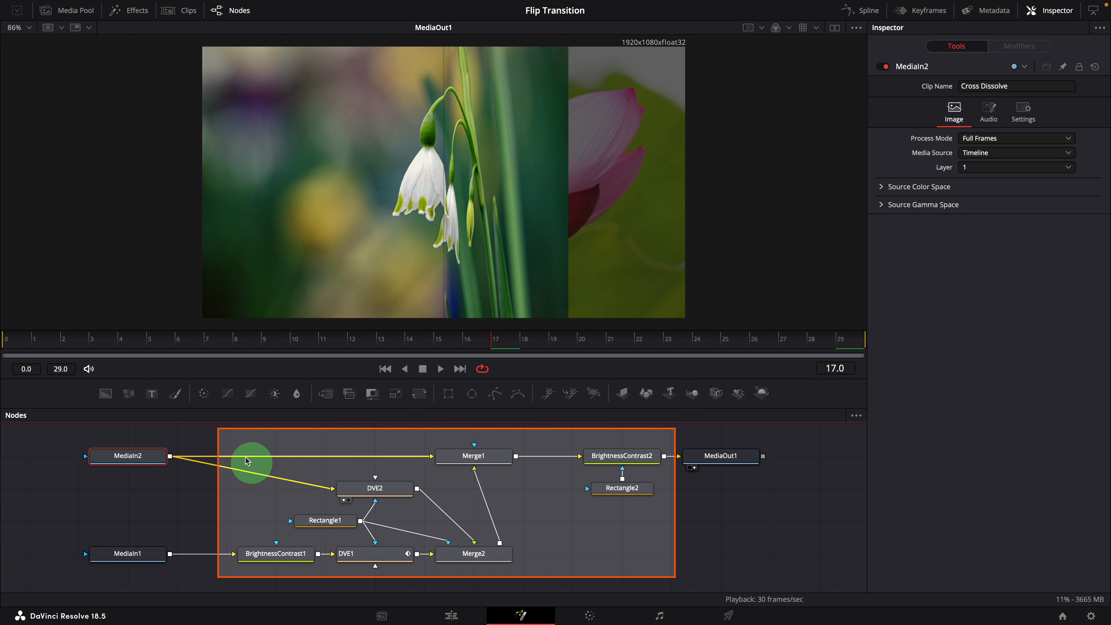
Step: Route MediaIn2's connections to Merge1 and DVE2 through a pipe router placed above BrightnessContrast1
{"action": "left_click", "coordinate": [178, 459], "text": "alt"}
{"action": "left_click_drag", "start_coordinate": [177, 458], "coordinate": [210, 463]}
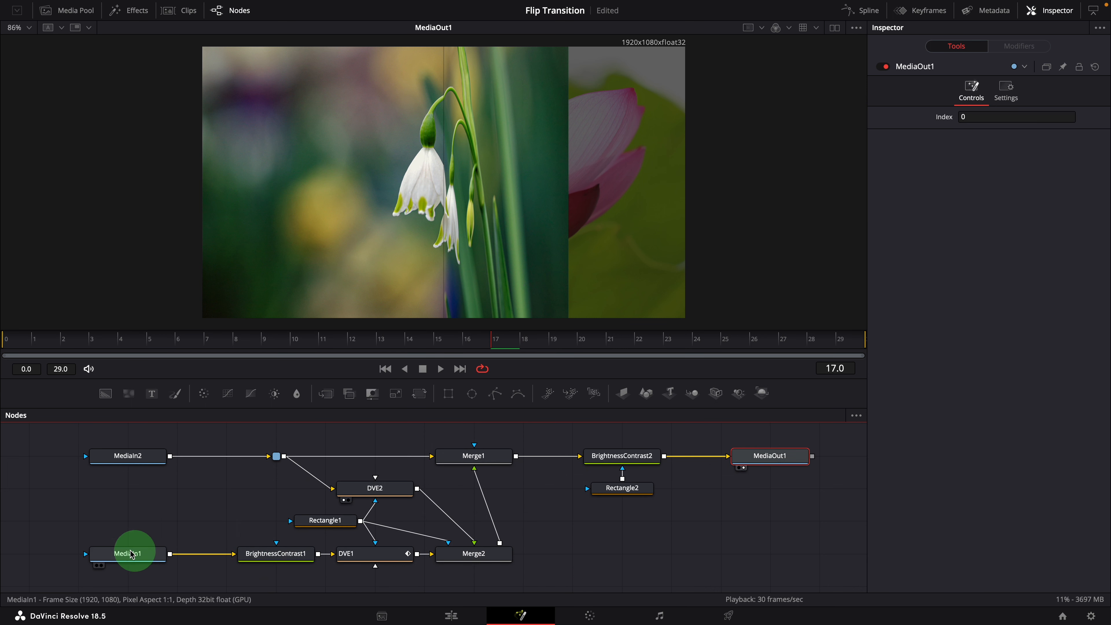
Step: Create a macro named Flip Transition Tutorial by selecting BrightnessContrast1 first, the pipe router second, and the remaining nodes except MediaIn1, MediaIn2 and MediaOut1
{"action": "left_click", "coordinate": [279, 559]}
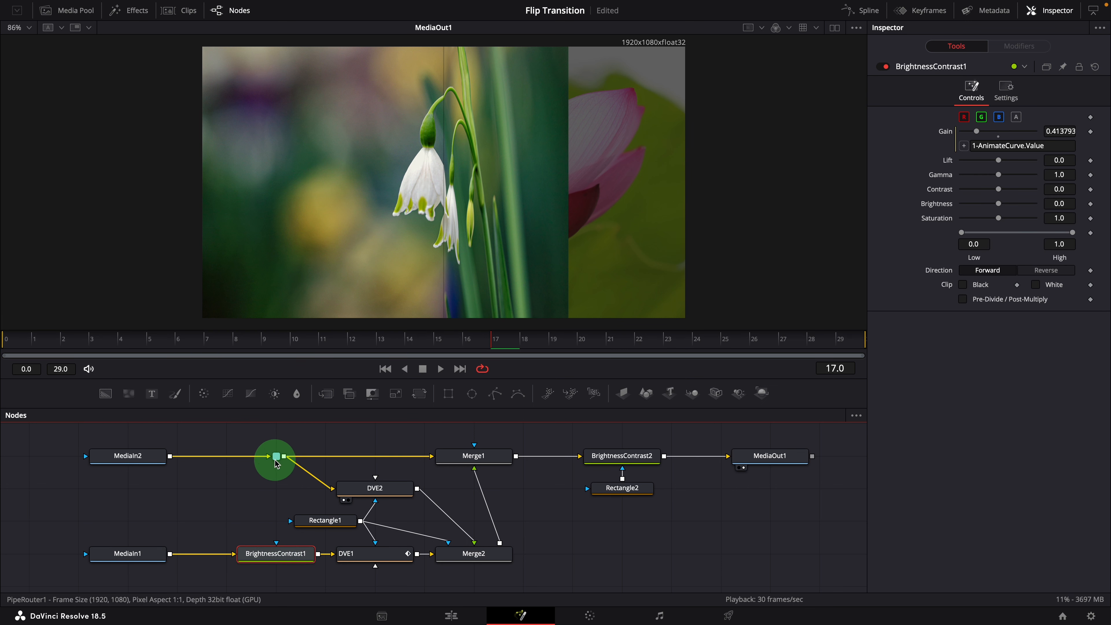
{"action": "mouse_move", "coordinate": [276, 463]}
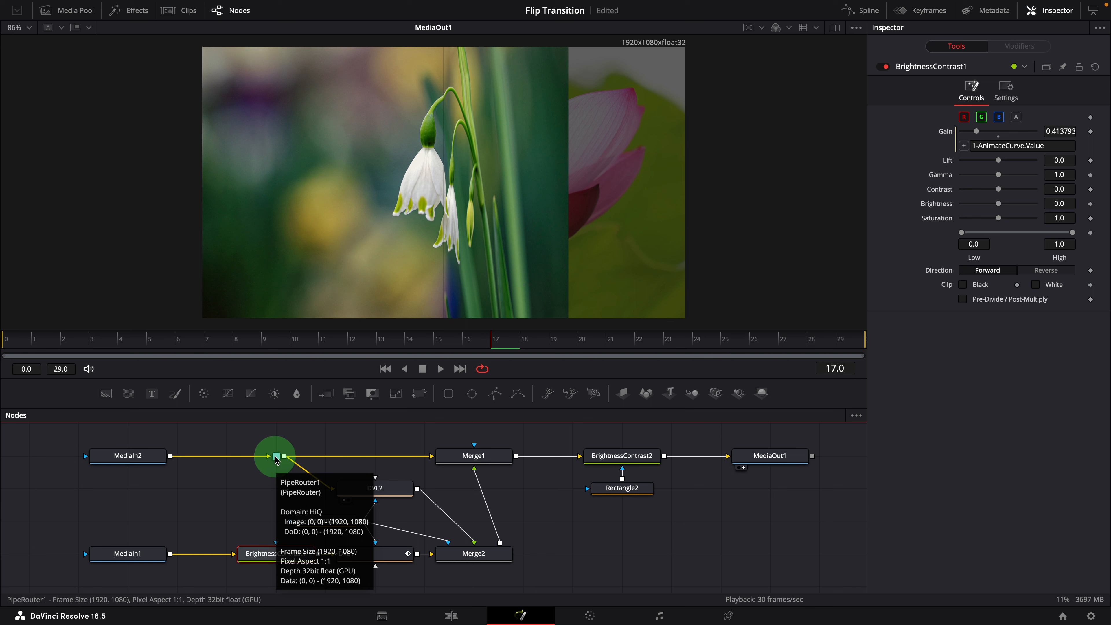
{"action": "left_click", "coordinate": [276, 457], "text": "ctrl"}
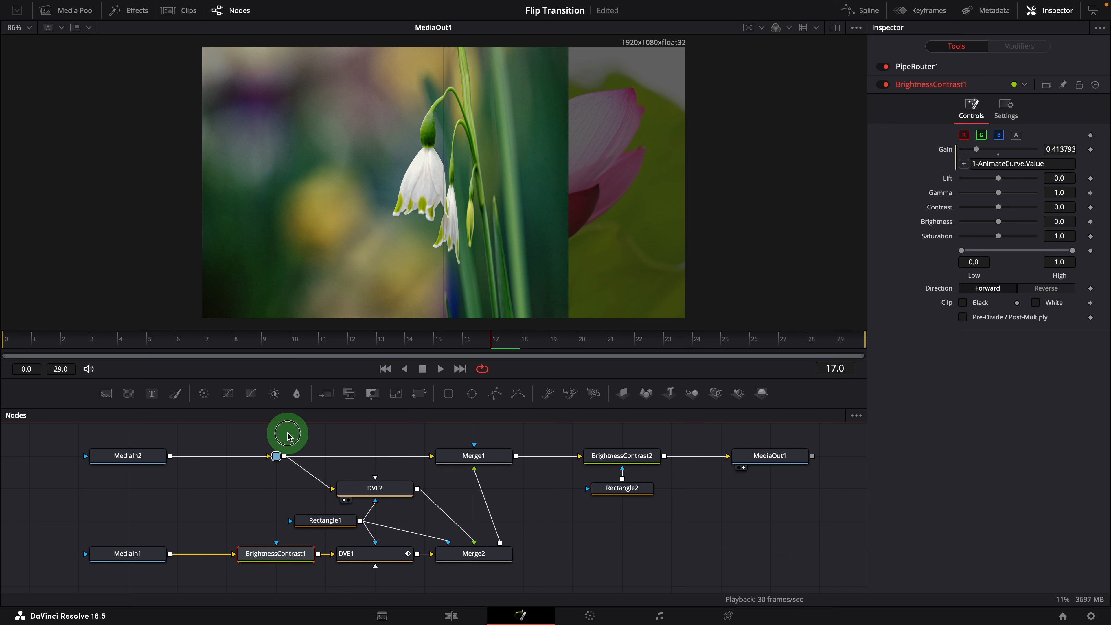
{"action": "left_click_drag", "start_coordinate": [327, 516], "coordinate": [686, 577]}
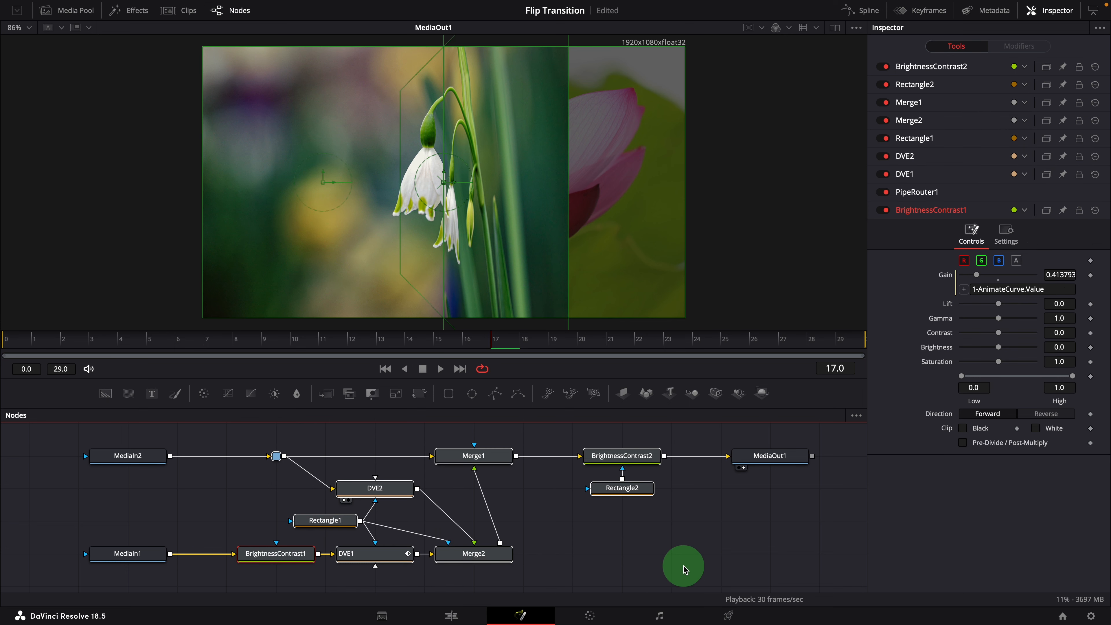
{"action": "right_click", "coordinate": [494, 559]}
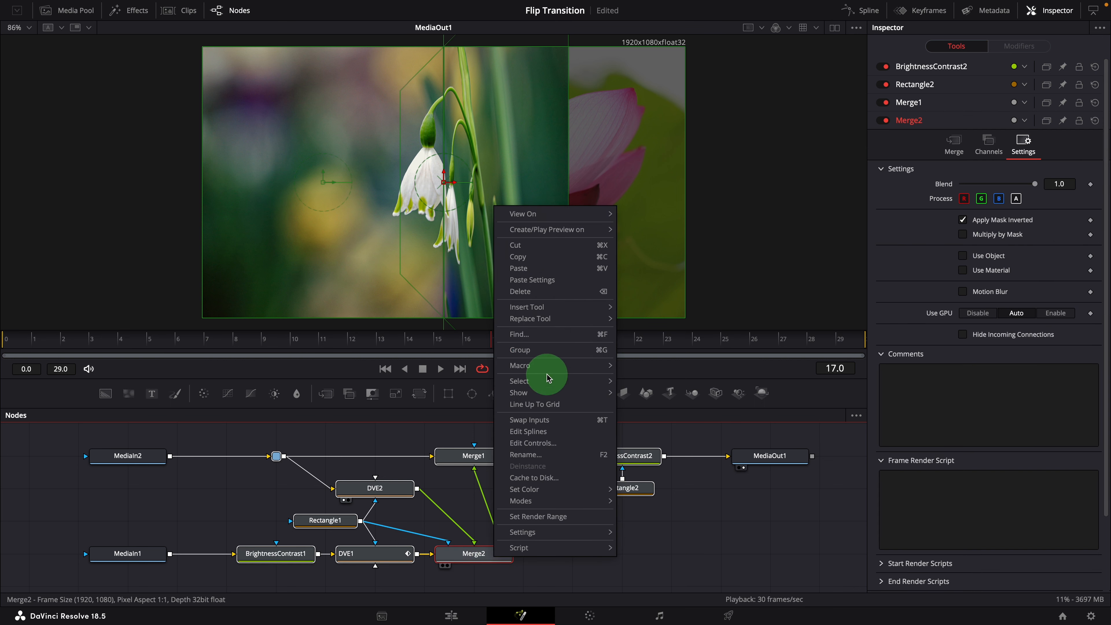
{"action": "left_click", "coordinate": [641, 370]}
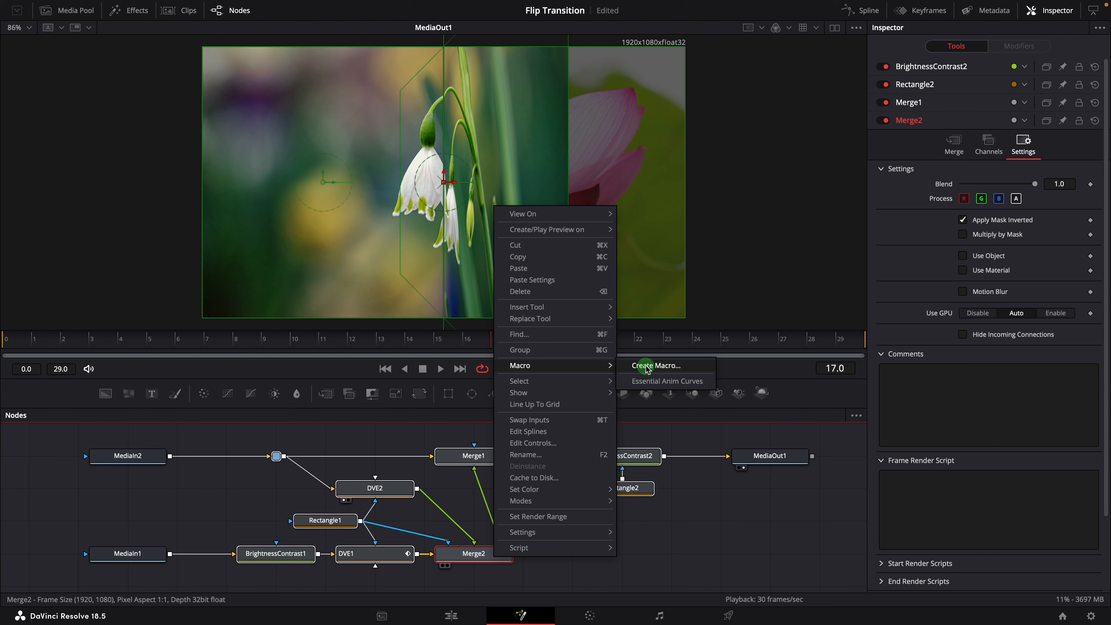
{"action": "left_click", "coordinate": [535, 140]}
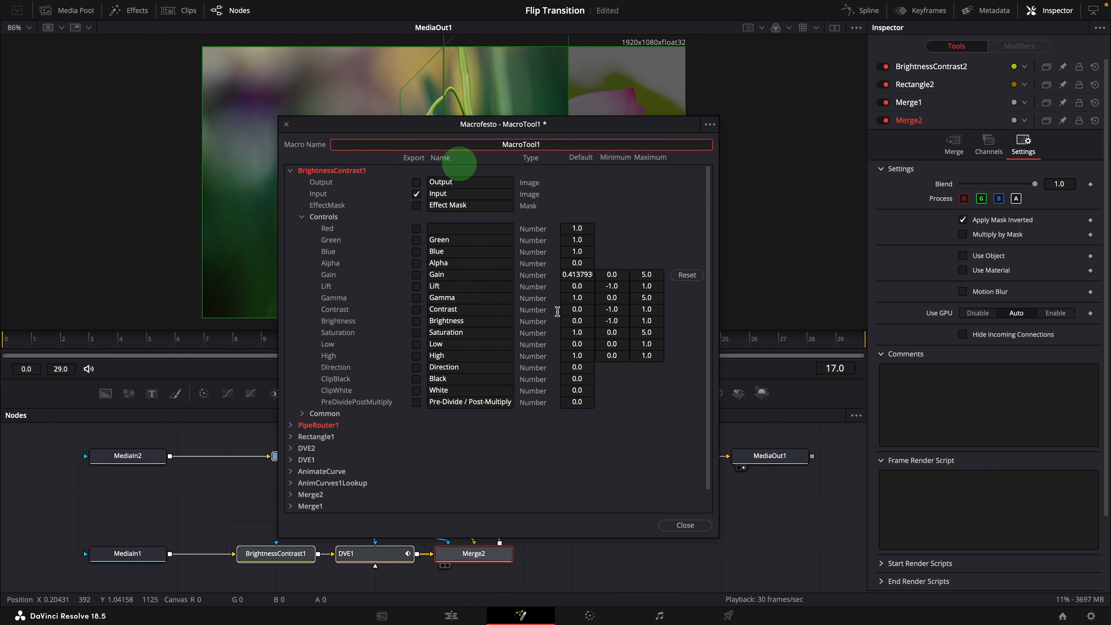
{"action": "left_click", "coordinate": [658, 423]}
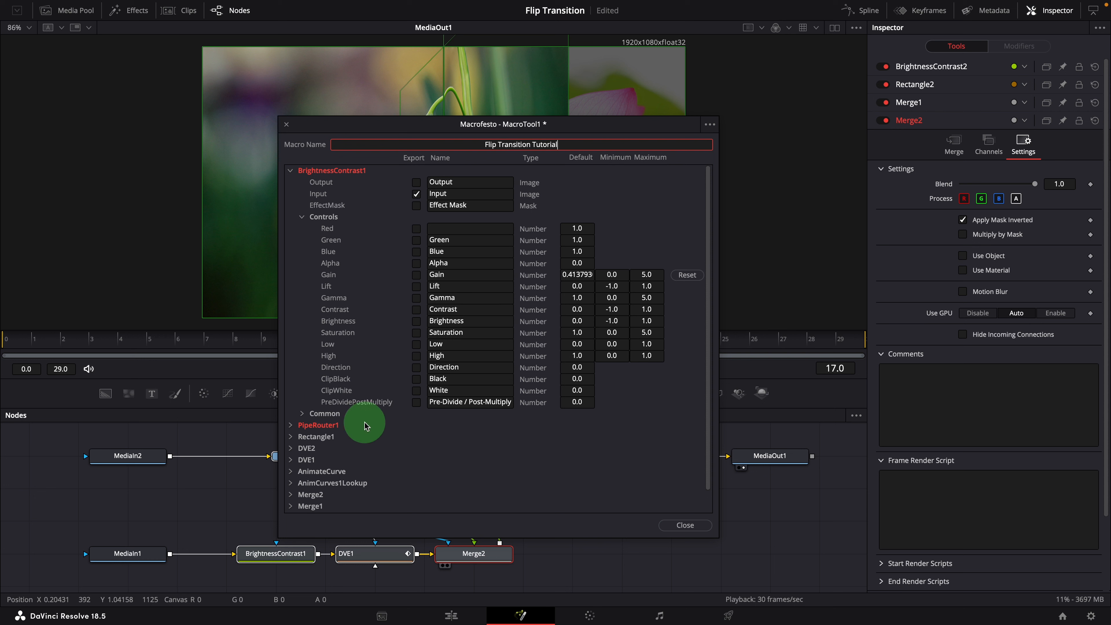
Step: Export AnimateCurve's Curve, EaseIn, EaseOut and Lookup controls in the Flip Transition Tutorial macro
{"action": "scroll", "coordinate": [406, 384], "scroll_direction": "down", "scroll_amount": 1}
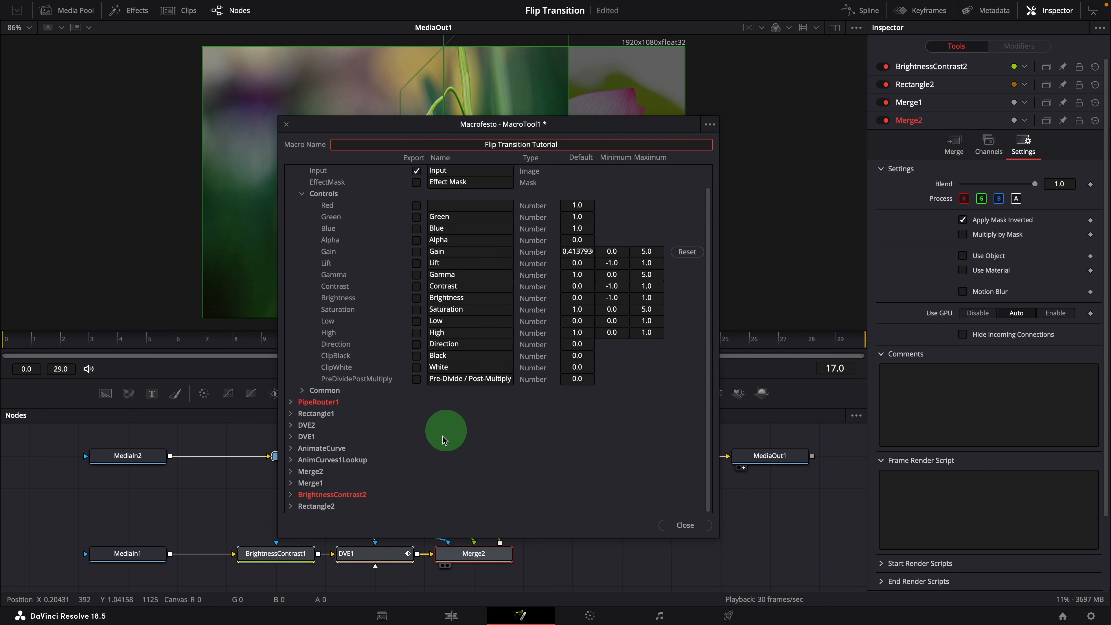
{"action": "left_click", "coordinate": [290, 448]}
{"action": "scroll", "coordinate": [462, 433], "scroll_direction": "down", "scroll_amount": 8}
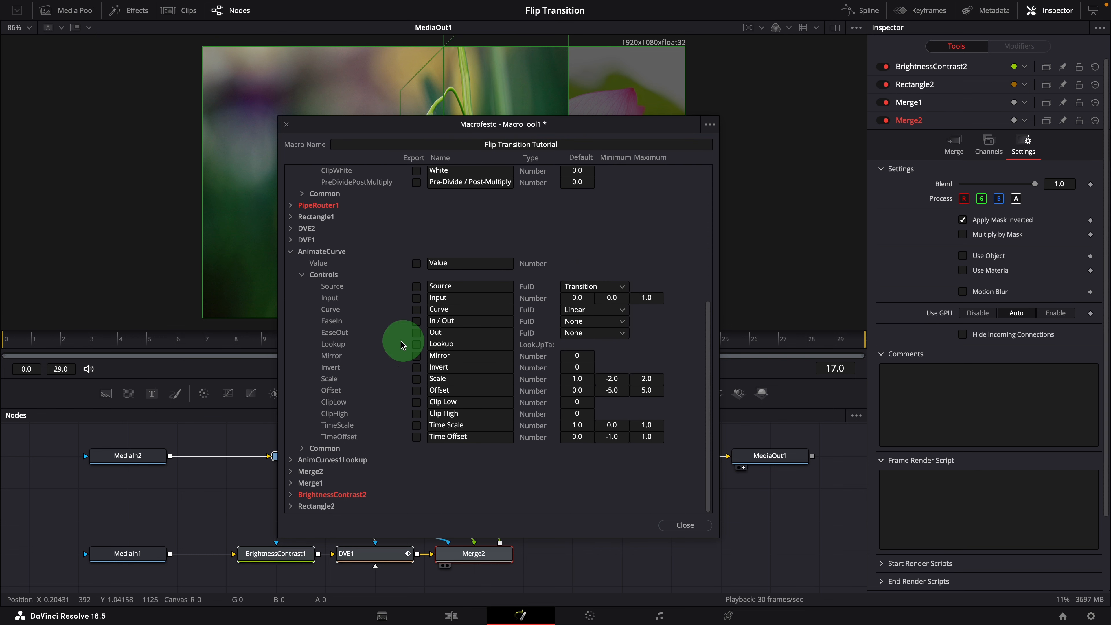
{"action": "left_click", "coordinate": [416, 310]}
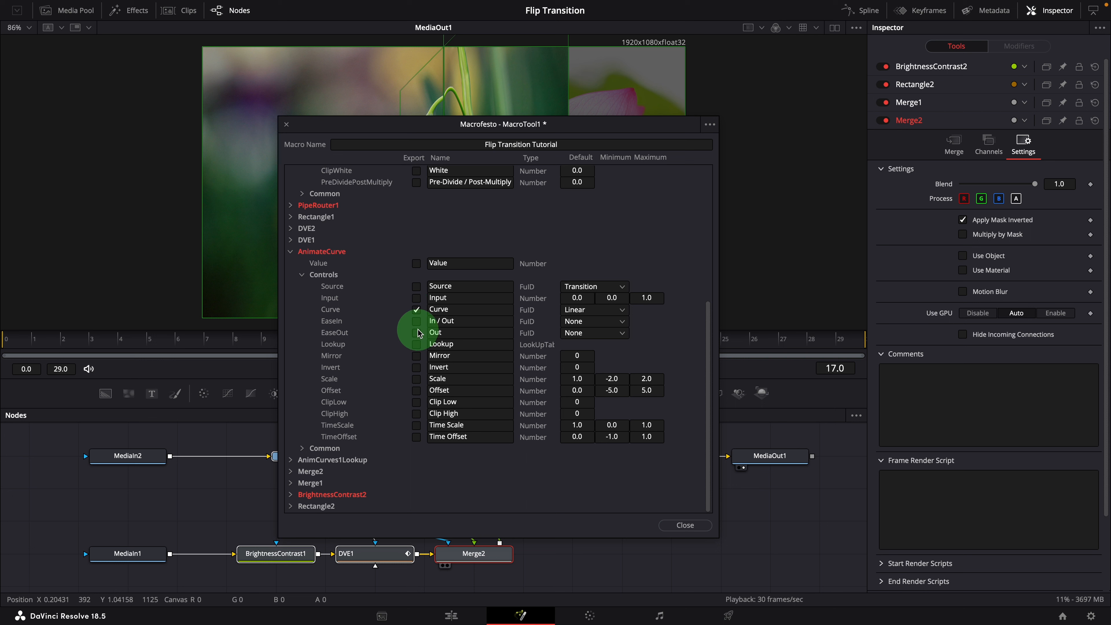
{"action": "left_click", "coordinate": [417, 334]}
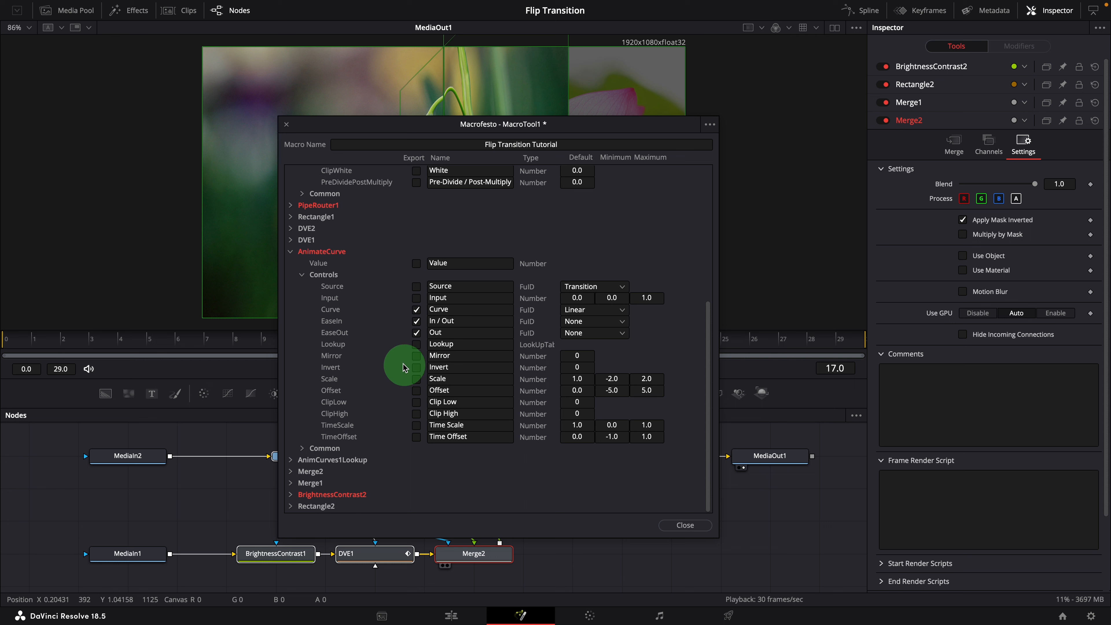
{"action": "left_click", "coordinate": [417, 345]}
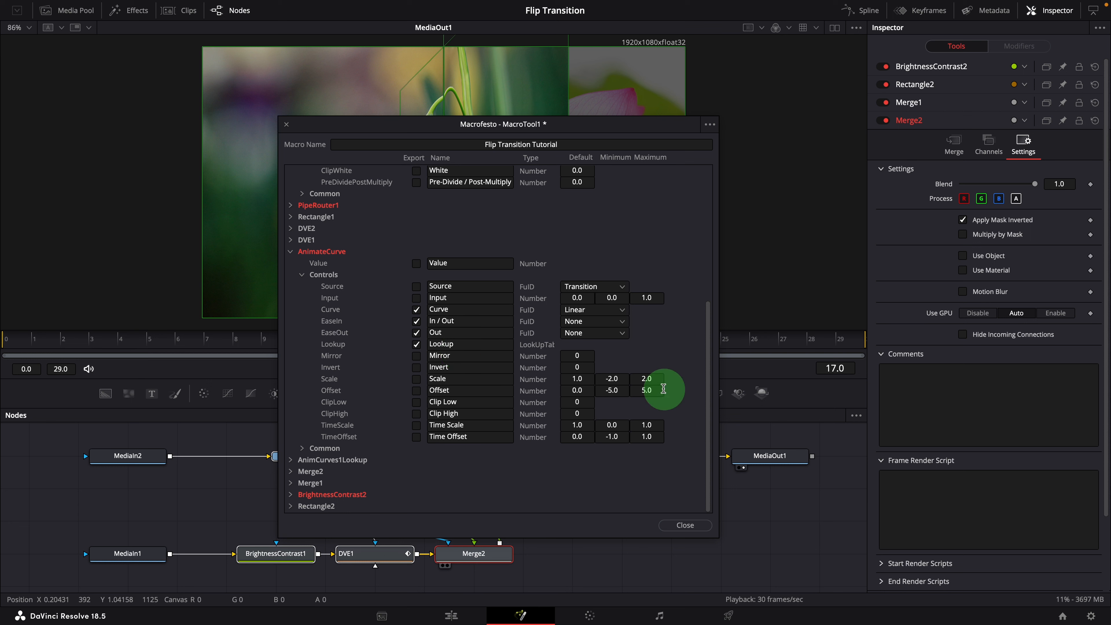
Step: Save the macro as a group named Flip Transition Tutorial in Templates/Edit/Transitions/Essential Transitions and close the macro editor
{"action": "left_click", "coordinate": [708, 127]}
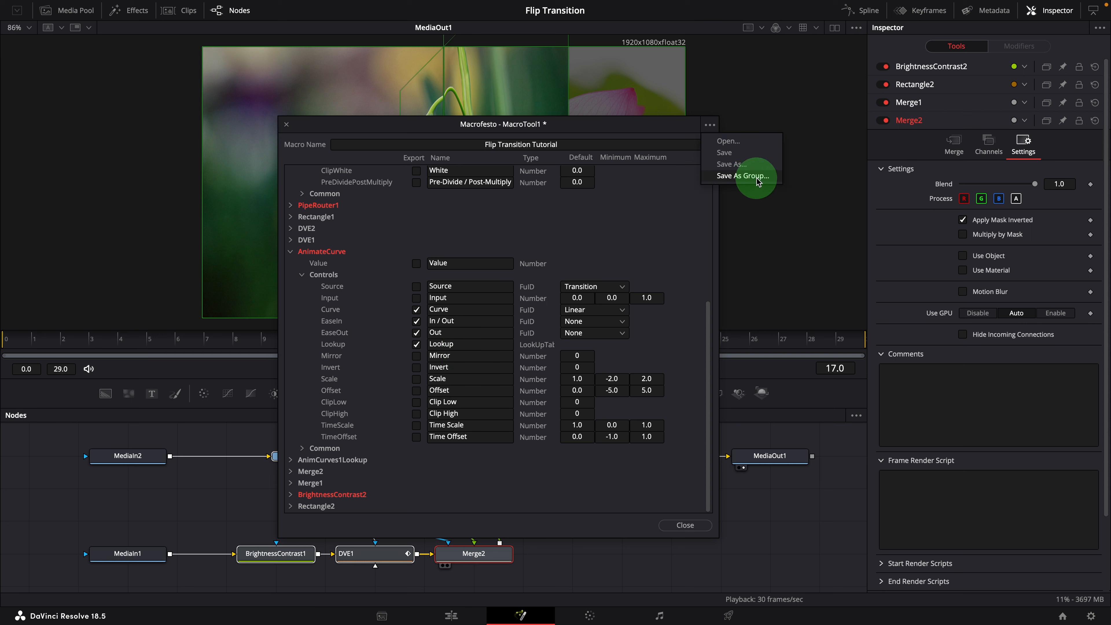
{"action": "left_click", "coordinate": [741, 177]}
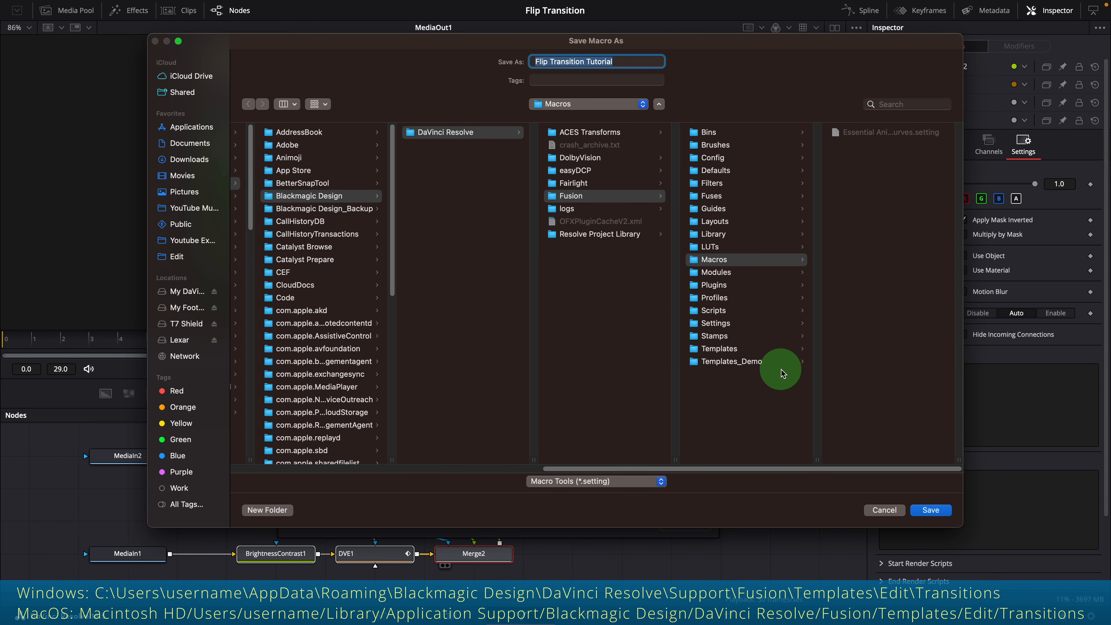
{"action": "left_click", "coordinate": [721, 349]}
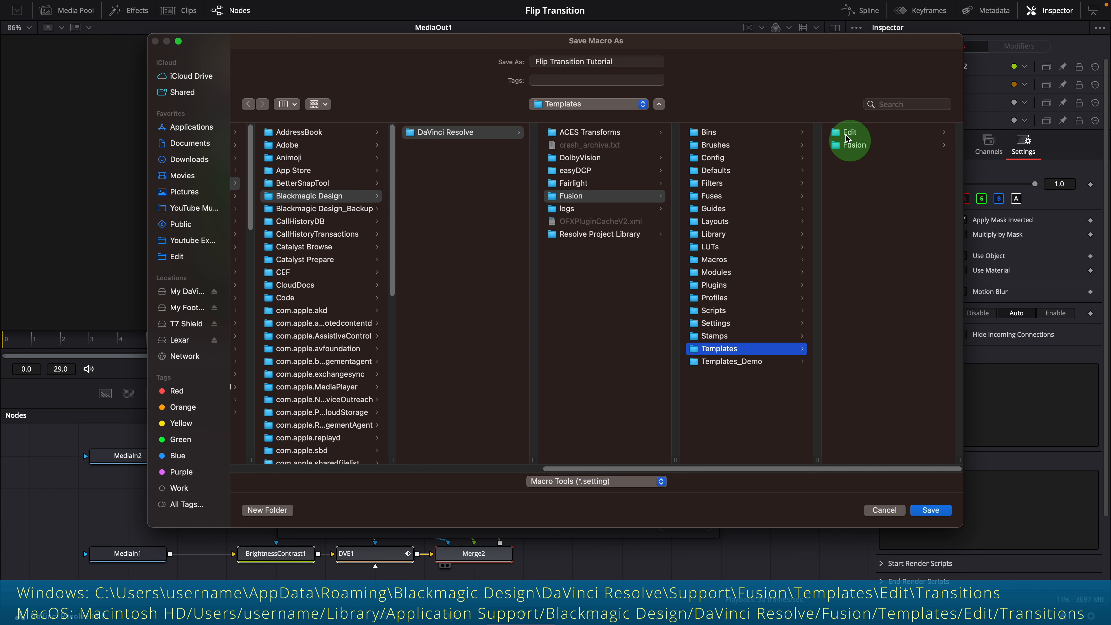
{"action": "left_click", "coordinate": [858, 133]}
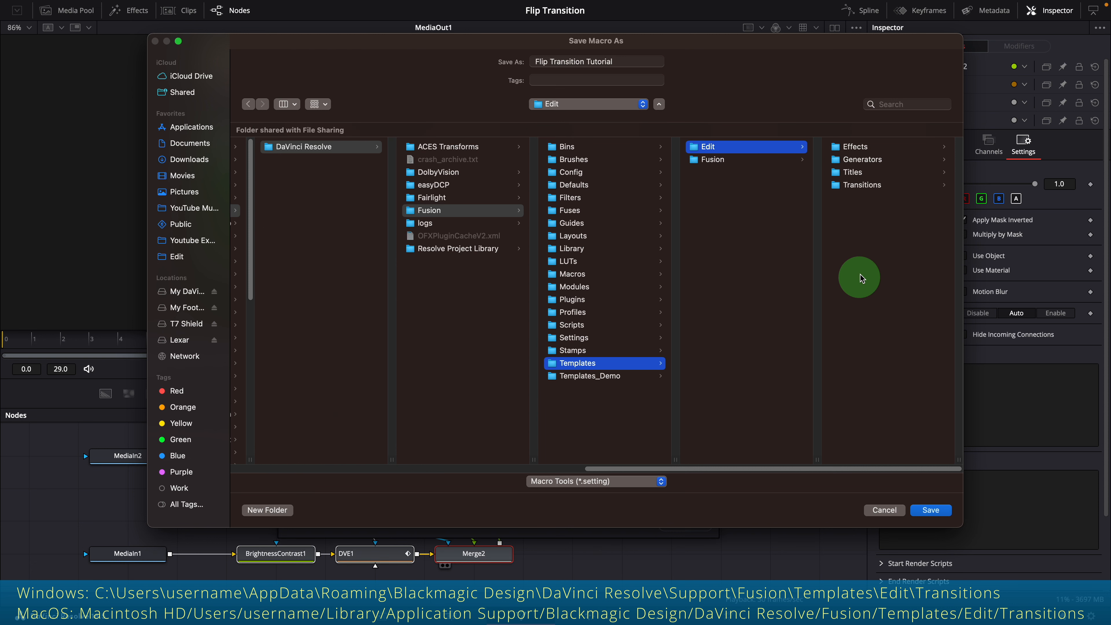
{"action": "left_click", "coordinate": [853, 193]}
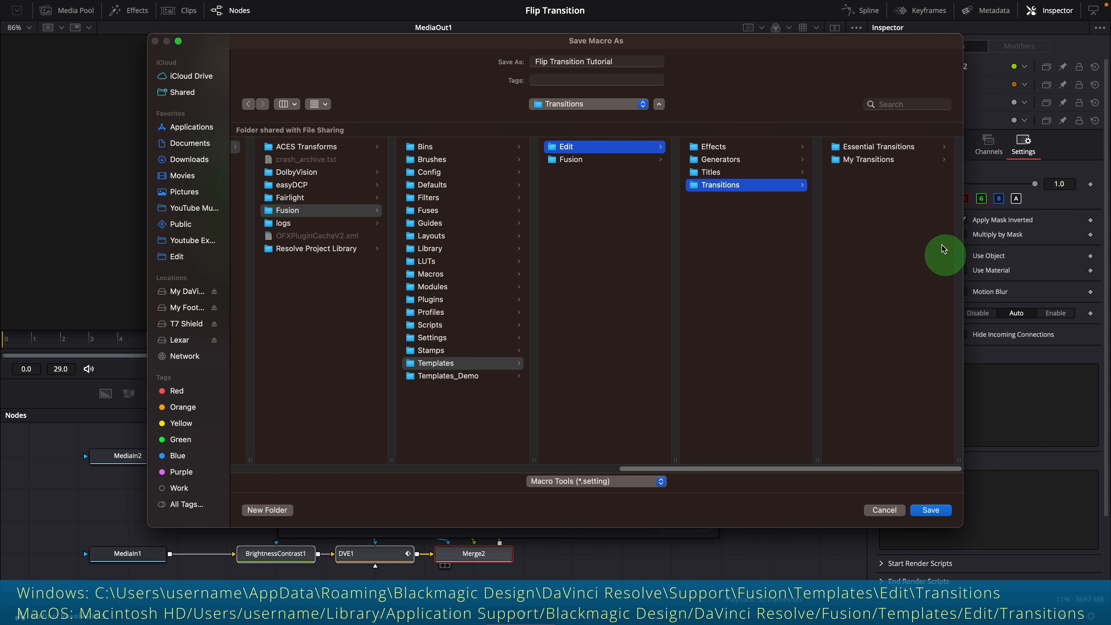
{"action": "left_click", "coordinate": [888, 151]}
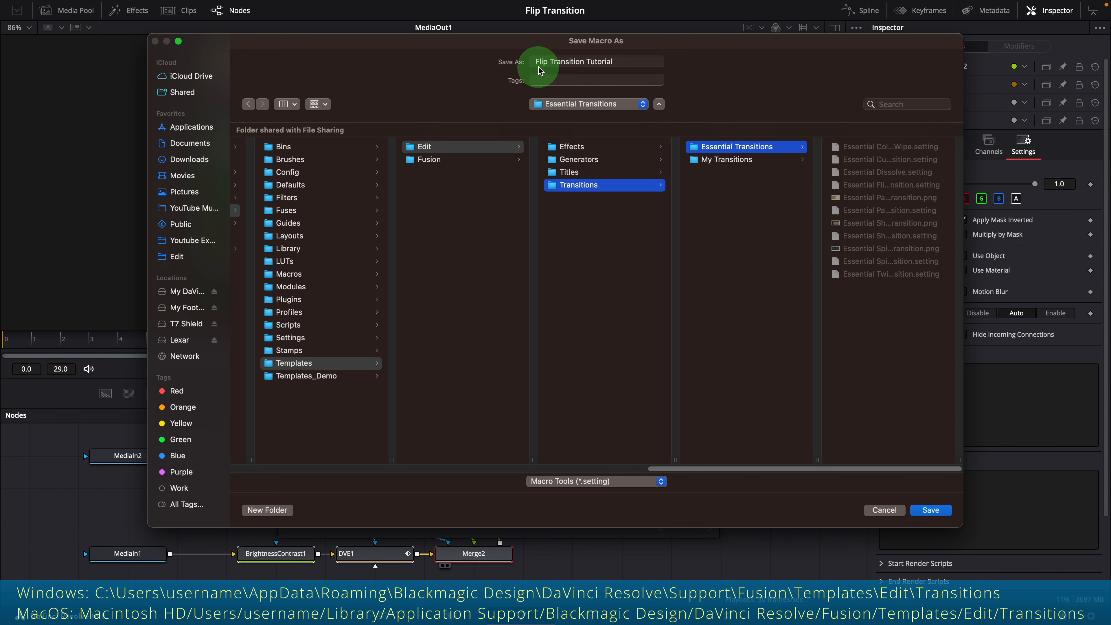
{"action": "left_click", "coordinate": [945, 511]}
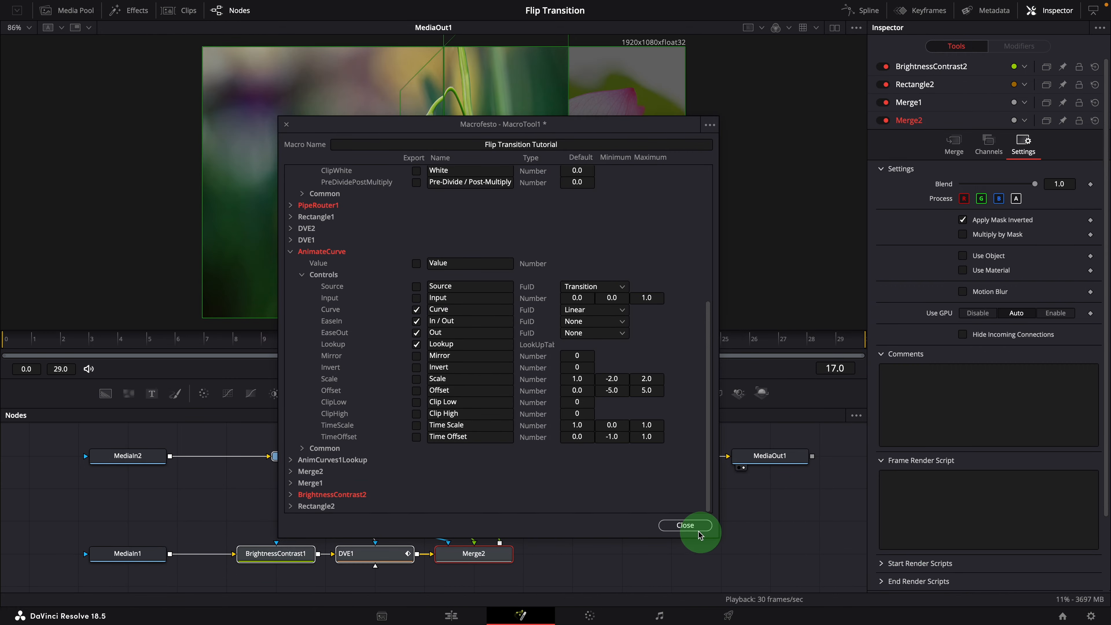
{"action": "left_click", "coordinate": [685, 525]}
Step: On the Edit page, apply the Flip Transition Tutorial transition to the cut between Flower 1 and Flower 2 and play it
{"action": "left_click", "coordinate": [451, 616]}
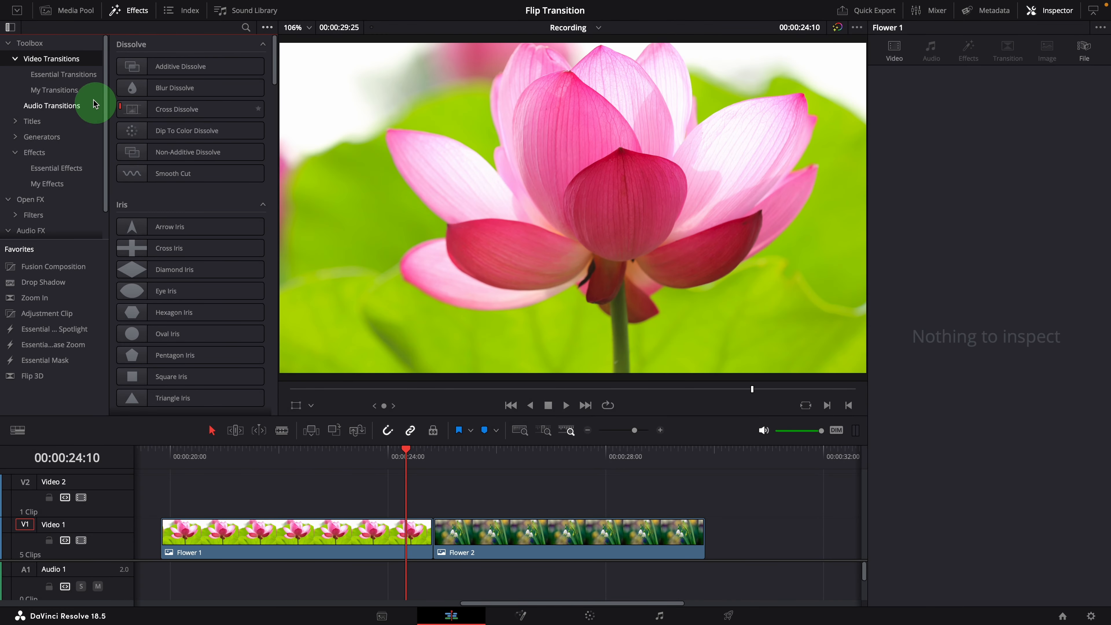
{"action": "left_click", "coordinate": [70, 75]}
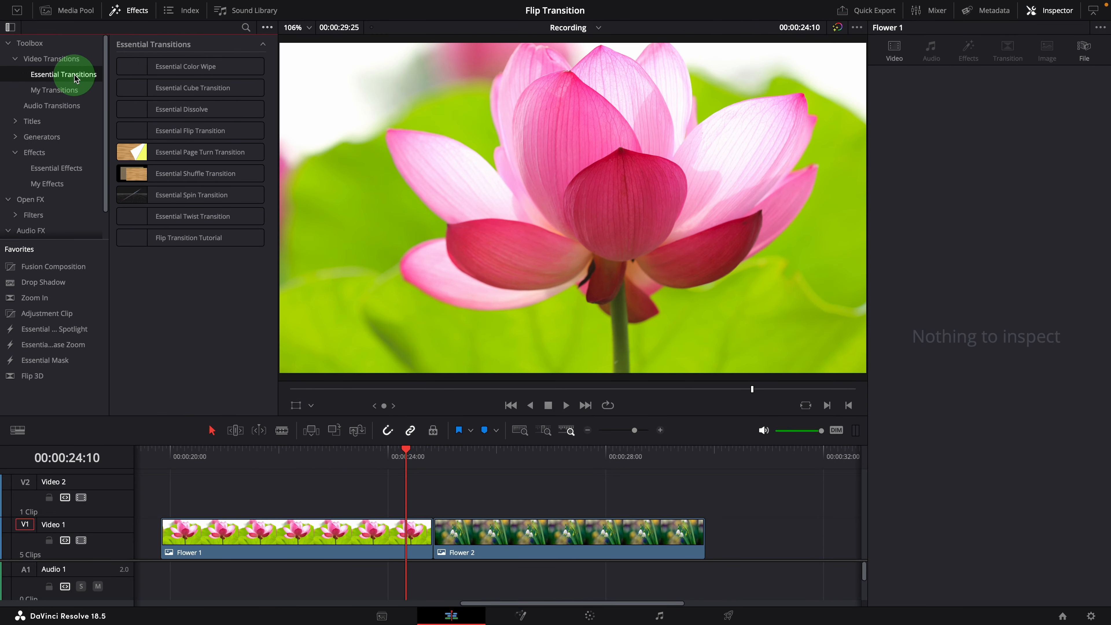
{"action": "left_click", "coordinate": [155, 238]}
{"action": "mouse_move", "coordinate": [155, 237]}
{"action": "left_mouse_down"}
{"action": "mouse_move", "coordinate": [198, 240]}
{"action": "mouse_move", "coordinate": [459, 463]}
{"action": "mouse_move", "coordinate": [421, 529]}
{"action": "mouse_move", "coordinate": [431, 540]}
{"action": "left_mouse_up"}
{"action": "left_click", "coordinate": [410, 464]}
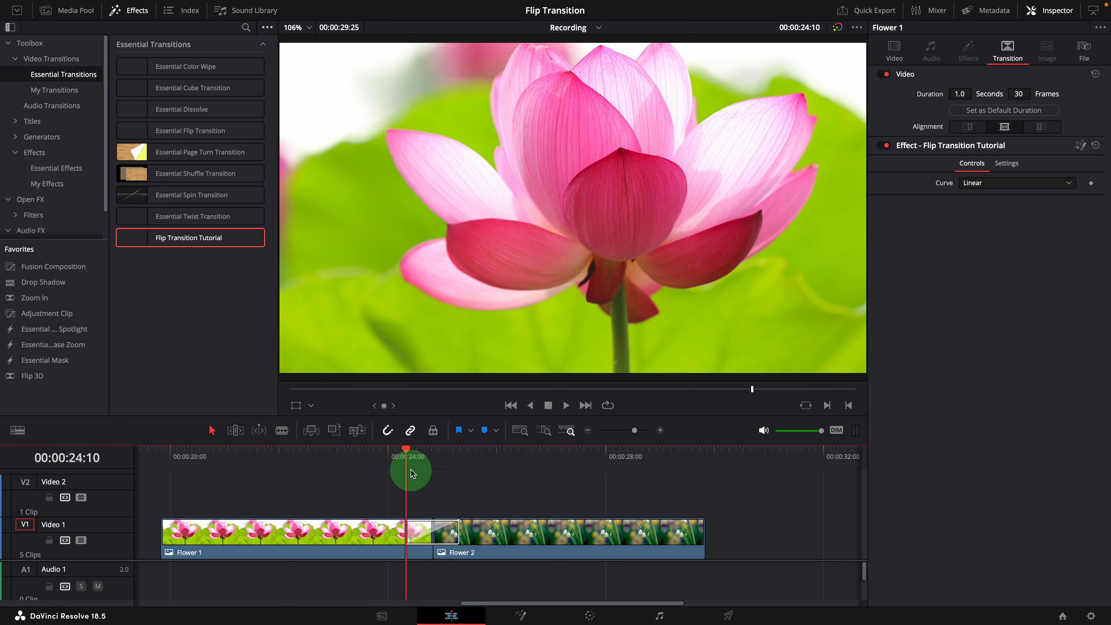
{"action": "key", "text": "space"}
{"action": "left_click", "coordinate": [410, 464]}
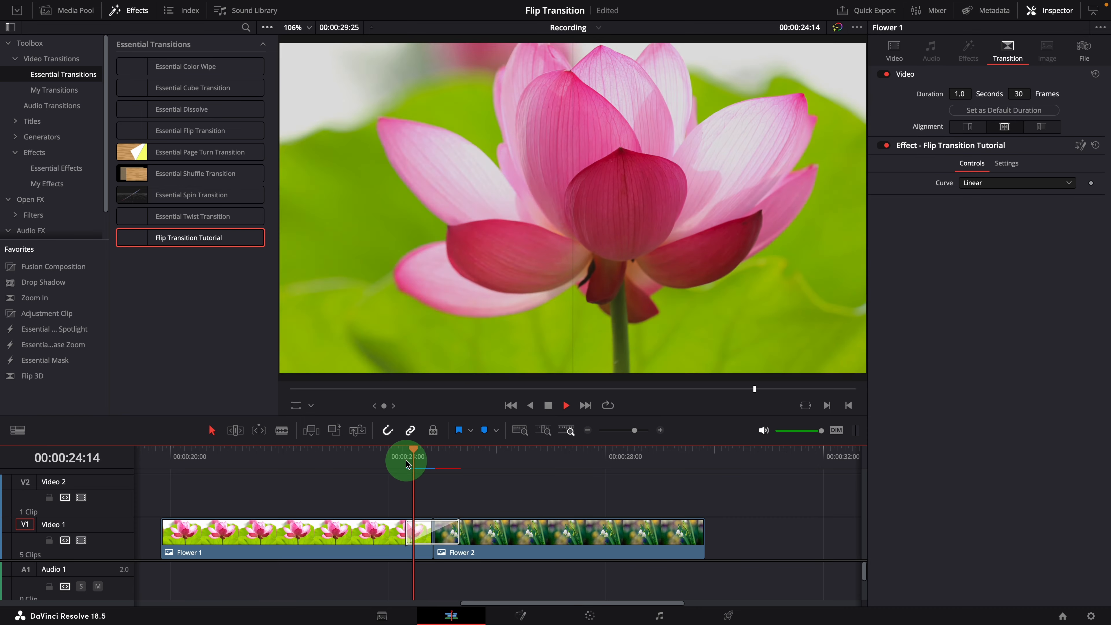
{"action": "left_click", "coordinate": [411, 499]}
Step: Set the Flip Transition Tutorial's curve to Easing with Back as the out easing, and play the transition
{"action": "left_click", "coordinate": [435, 531]}
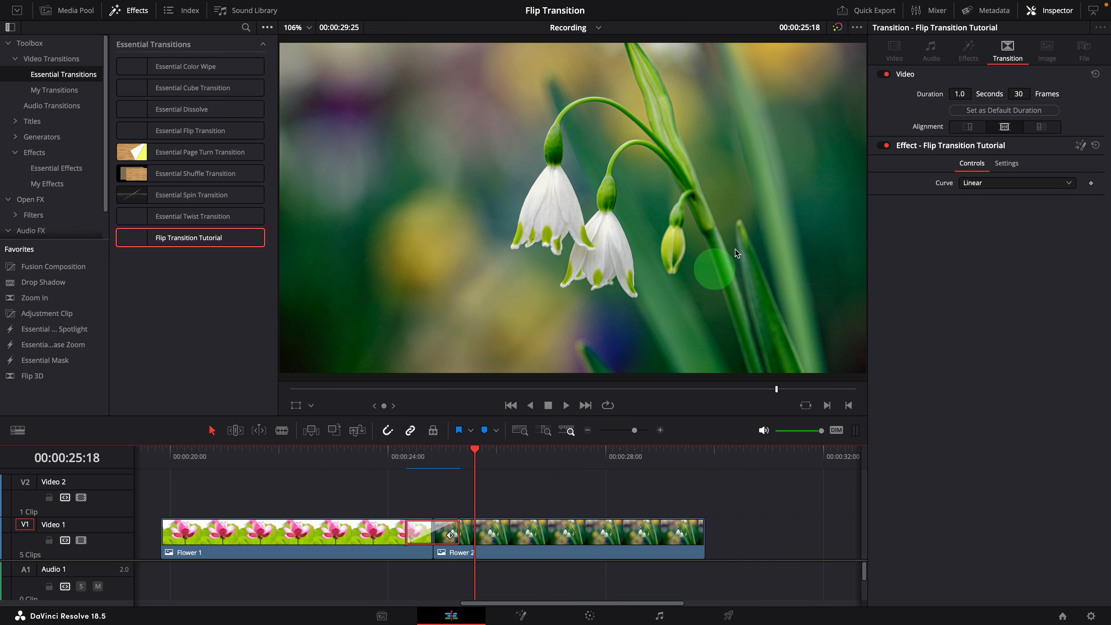
{"action": "left_click", "coordinate": [984, 183]}
{"action": "left_click", "coordinate": [970, 215]}
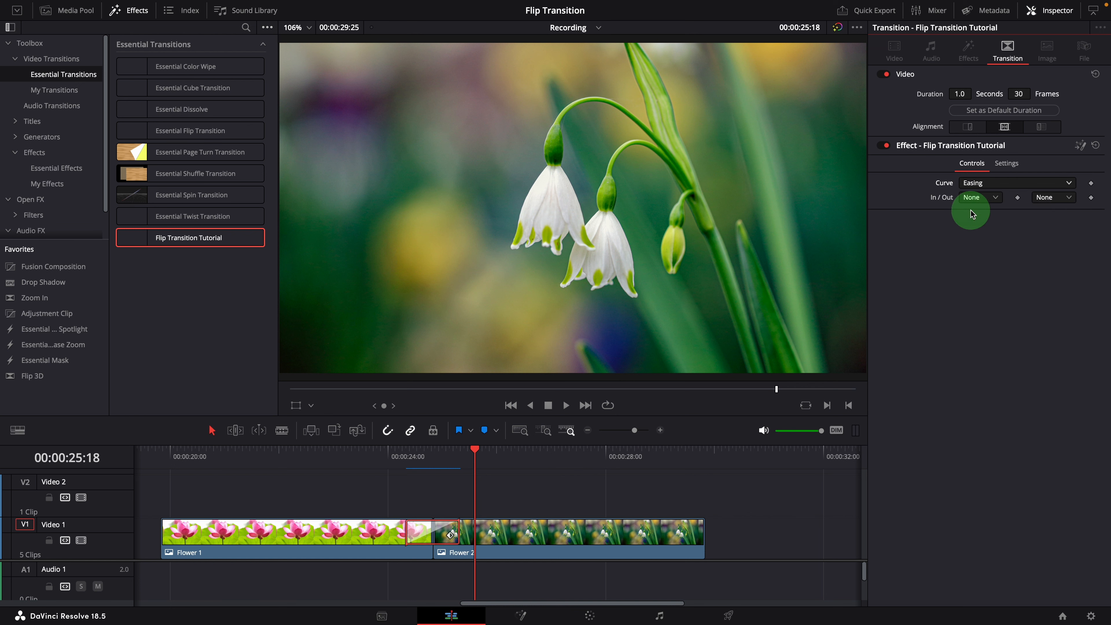
{"action": "left_click", "coordinate": [1052, 200]}
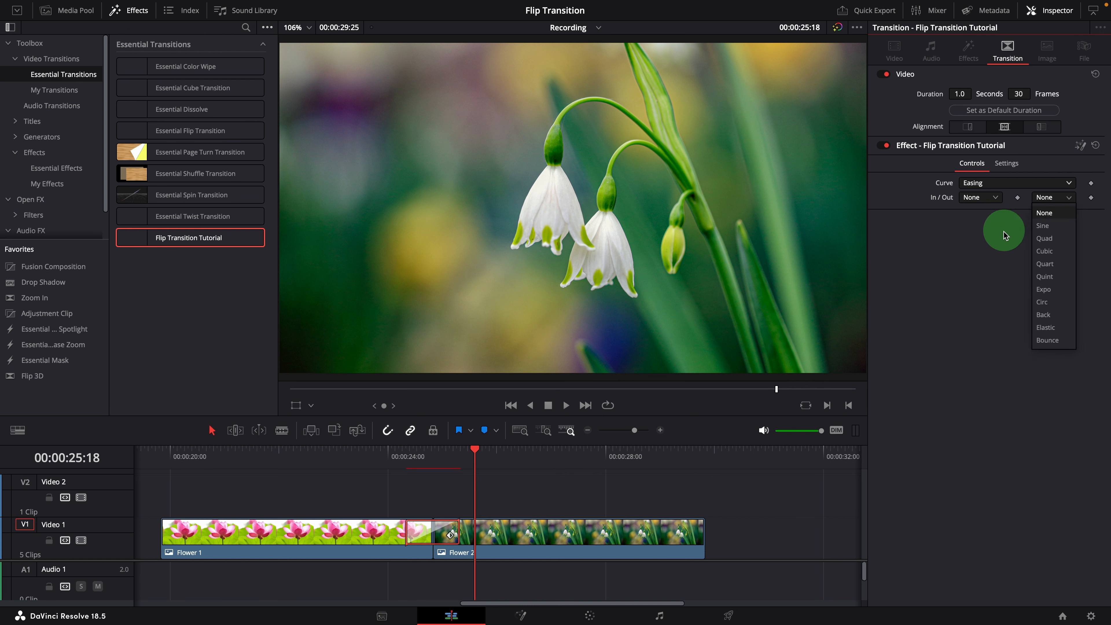
{"action": "left_click", "coordinate": [1049, 315]}
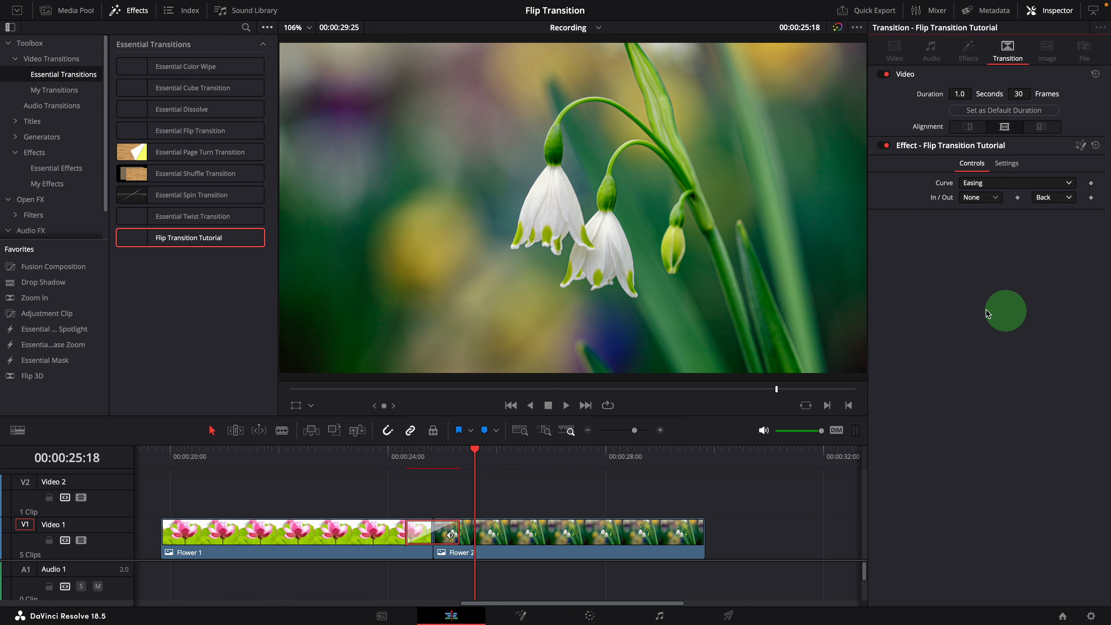
{"action": "left_click", "coordinate": [399, 460]}
{"action": "key", "text": "space"}
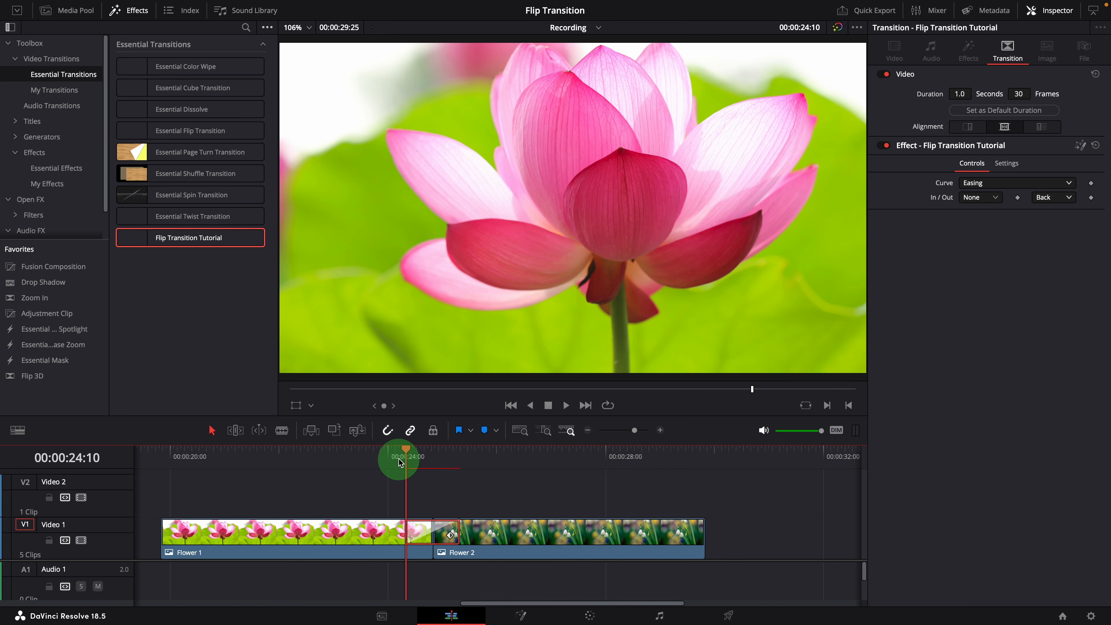
{"action": "left_click", "coordinate": [390, 453]}
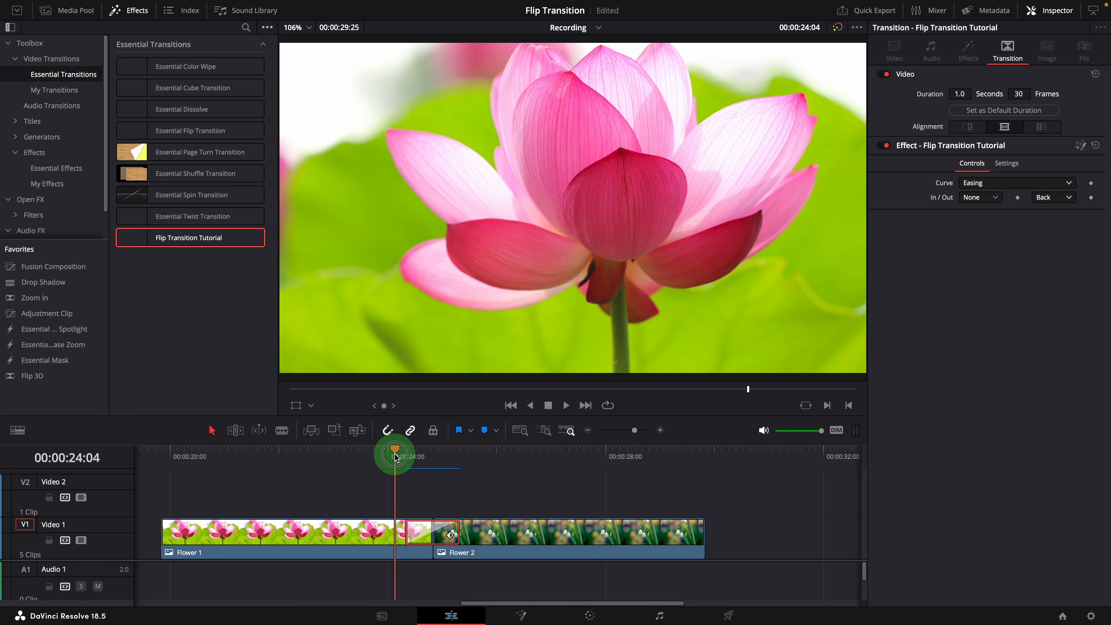
{"action": "key", "text": "space"}
{"action": "left_click", "coordinate": [405, 456]}
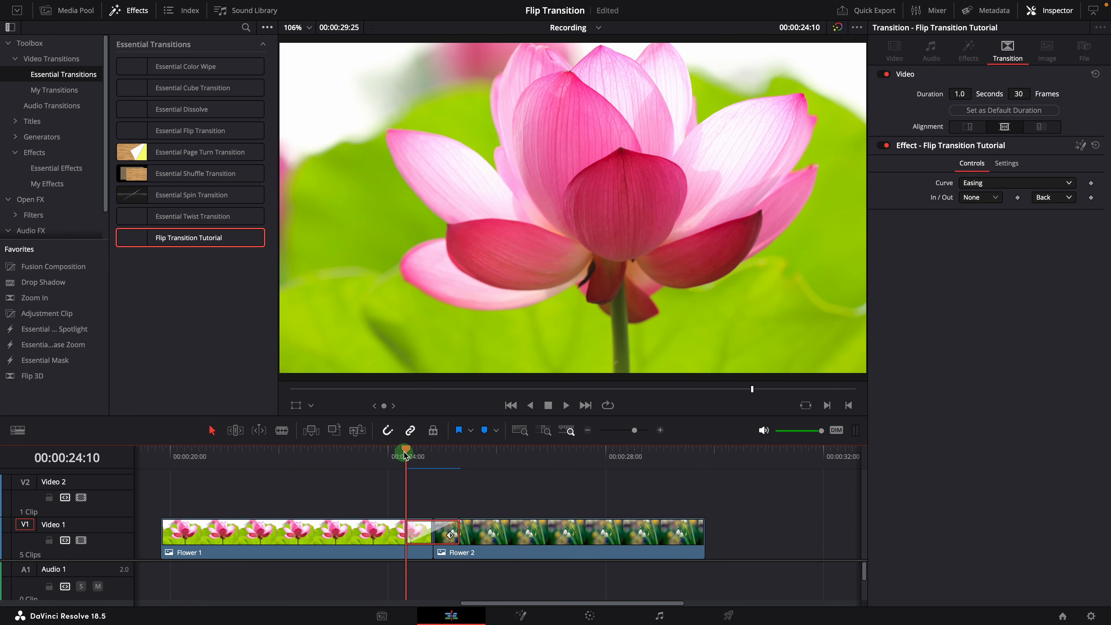
{"action": "left_click", "coordinate": [1068, 198]}
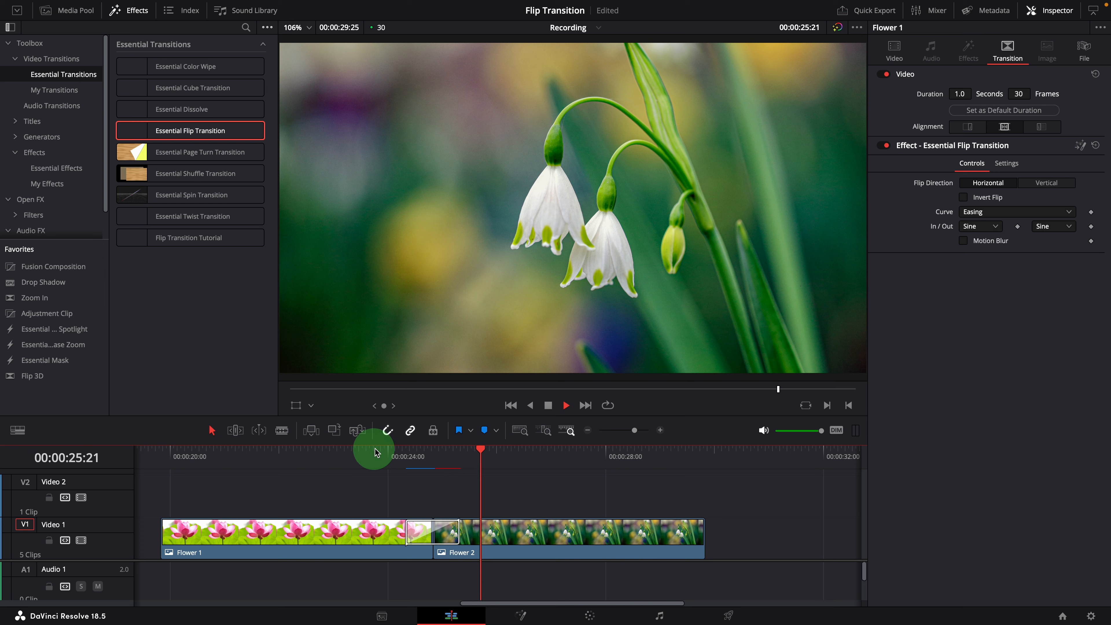
Step: Play the Essential Flip Transition between the two clips and open it in Fusion to examine its node setup and playback
{"action": "key", "text": "space"}
{"action": "left_click", "coordinate": [405, 454]}
{"action": "key", "text": "space"}
{"action": "key", "text": "space"}
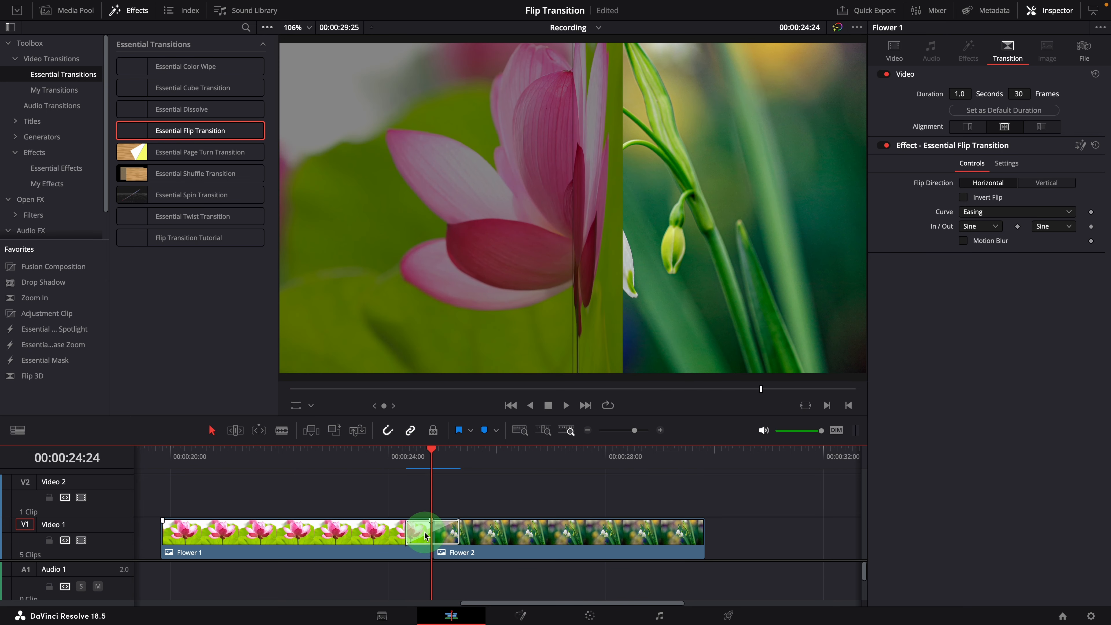
{"action": "left_click", "coordinate": [1081, 148]}
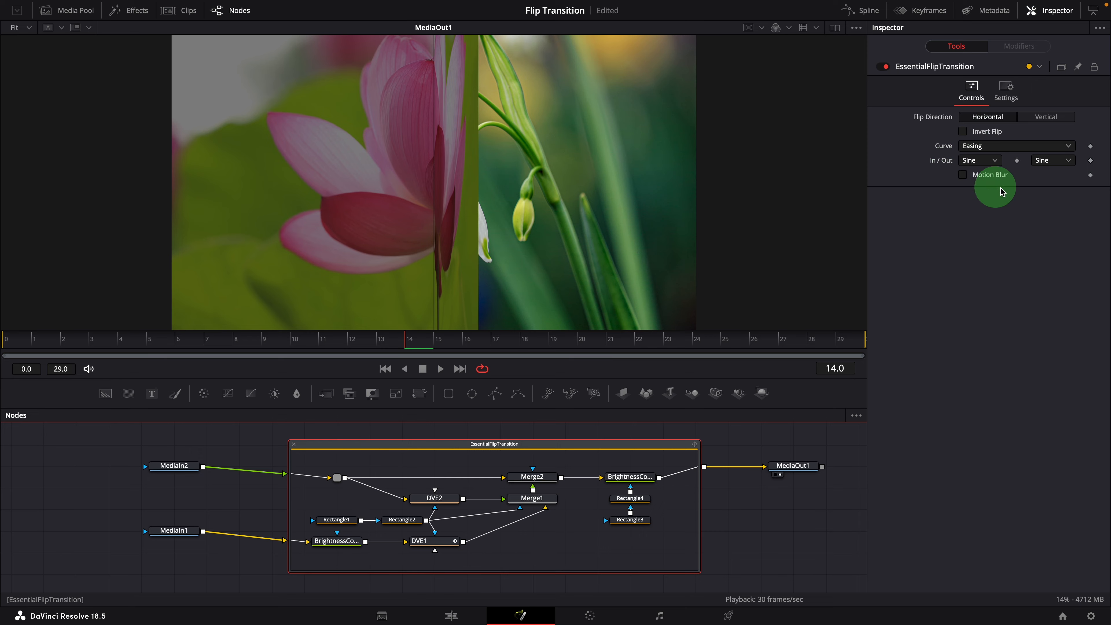
{"action": "left_click", "coordinate": [439, 368]}
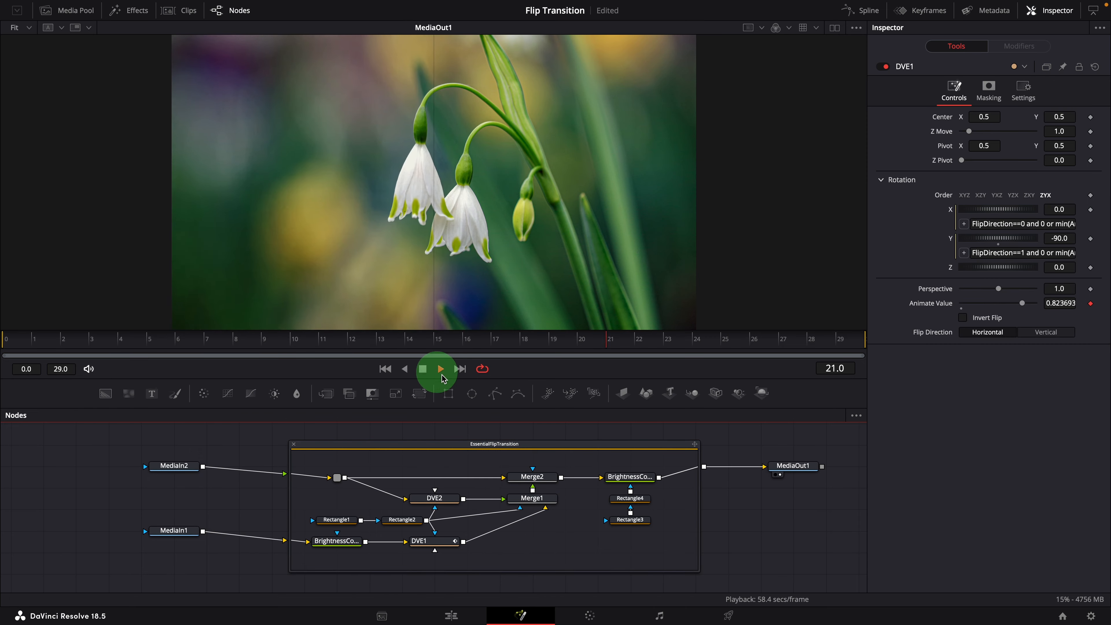